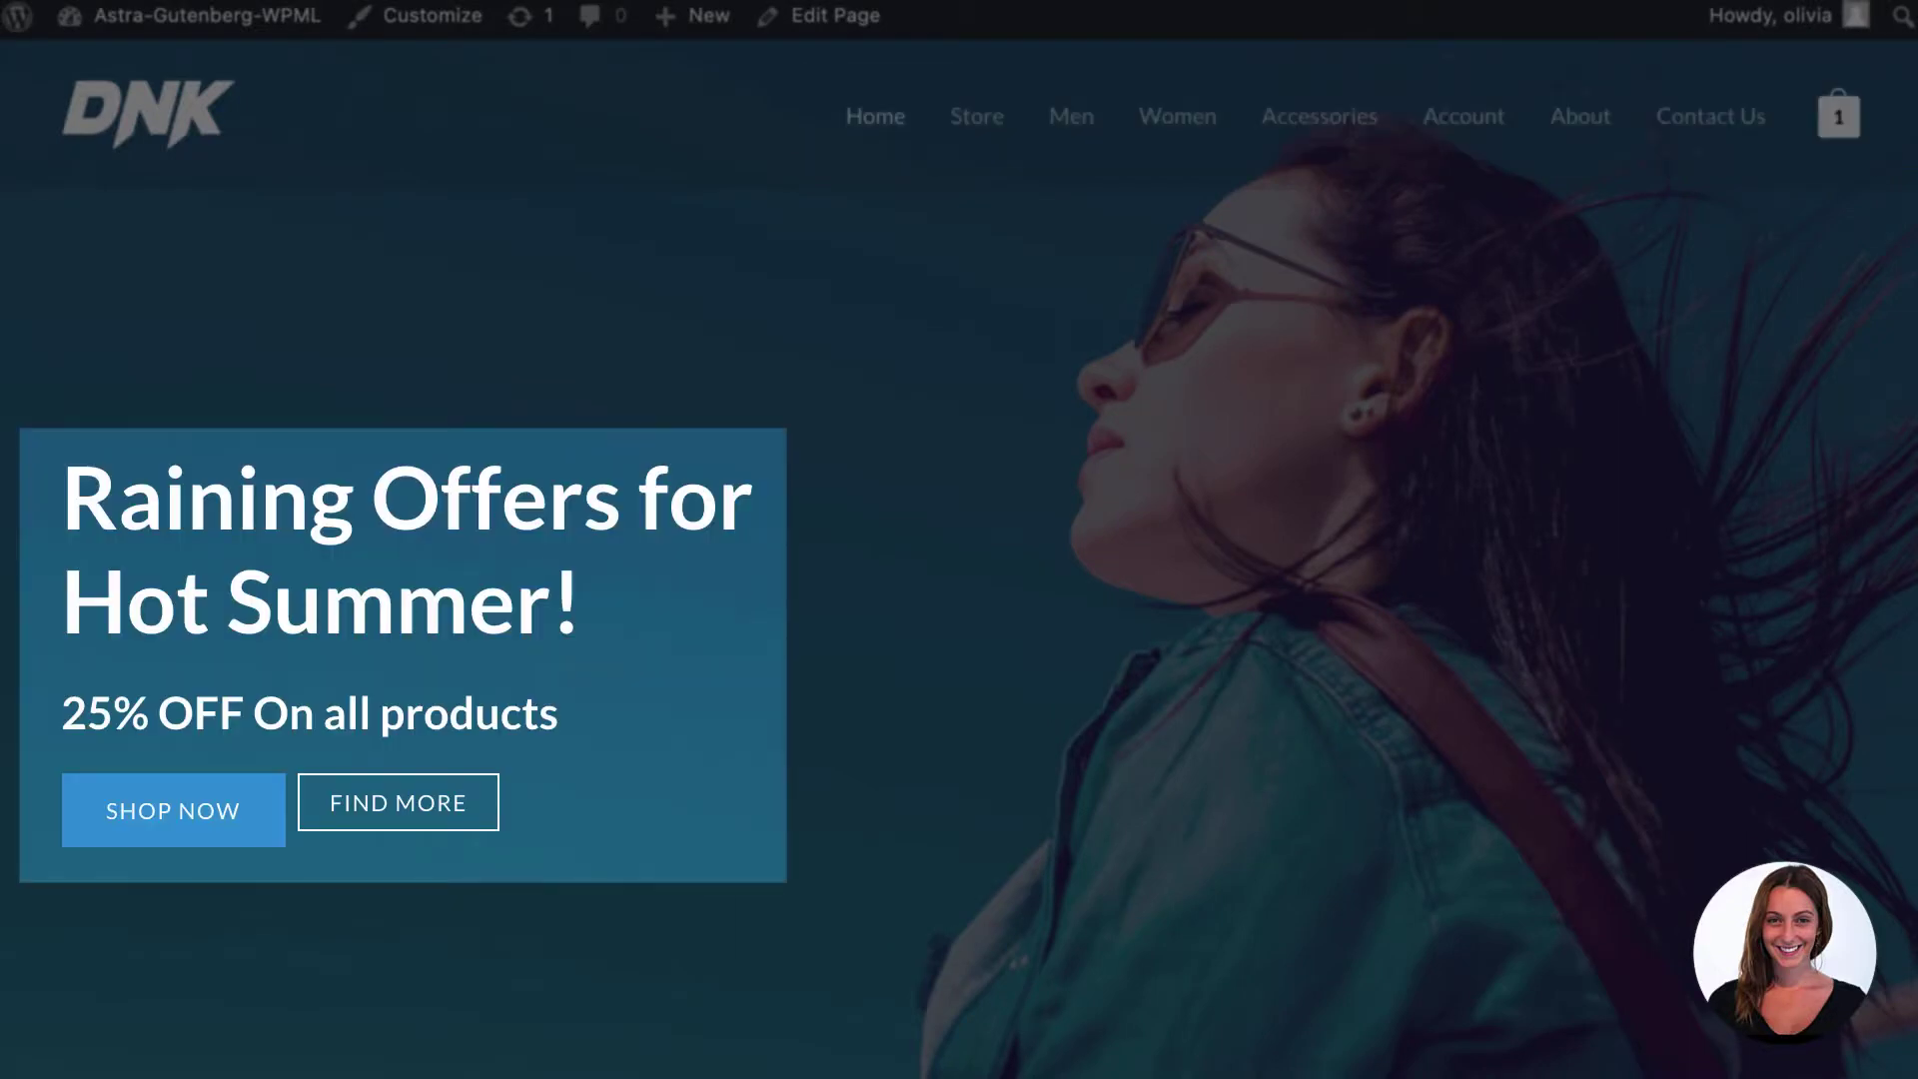
# Scroll the Installed Plugins list to reach the WPML configuration notice
pyautogui.scroll(-1, 959, 539)
pyautogui.scroll(-4, 959, 539)
pyautogui.scroll(-4, 959, 540)
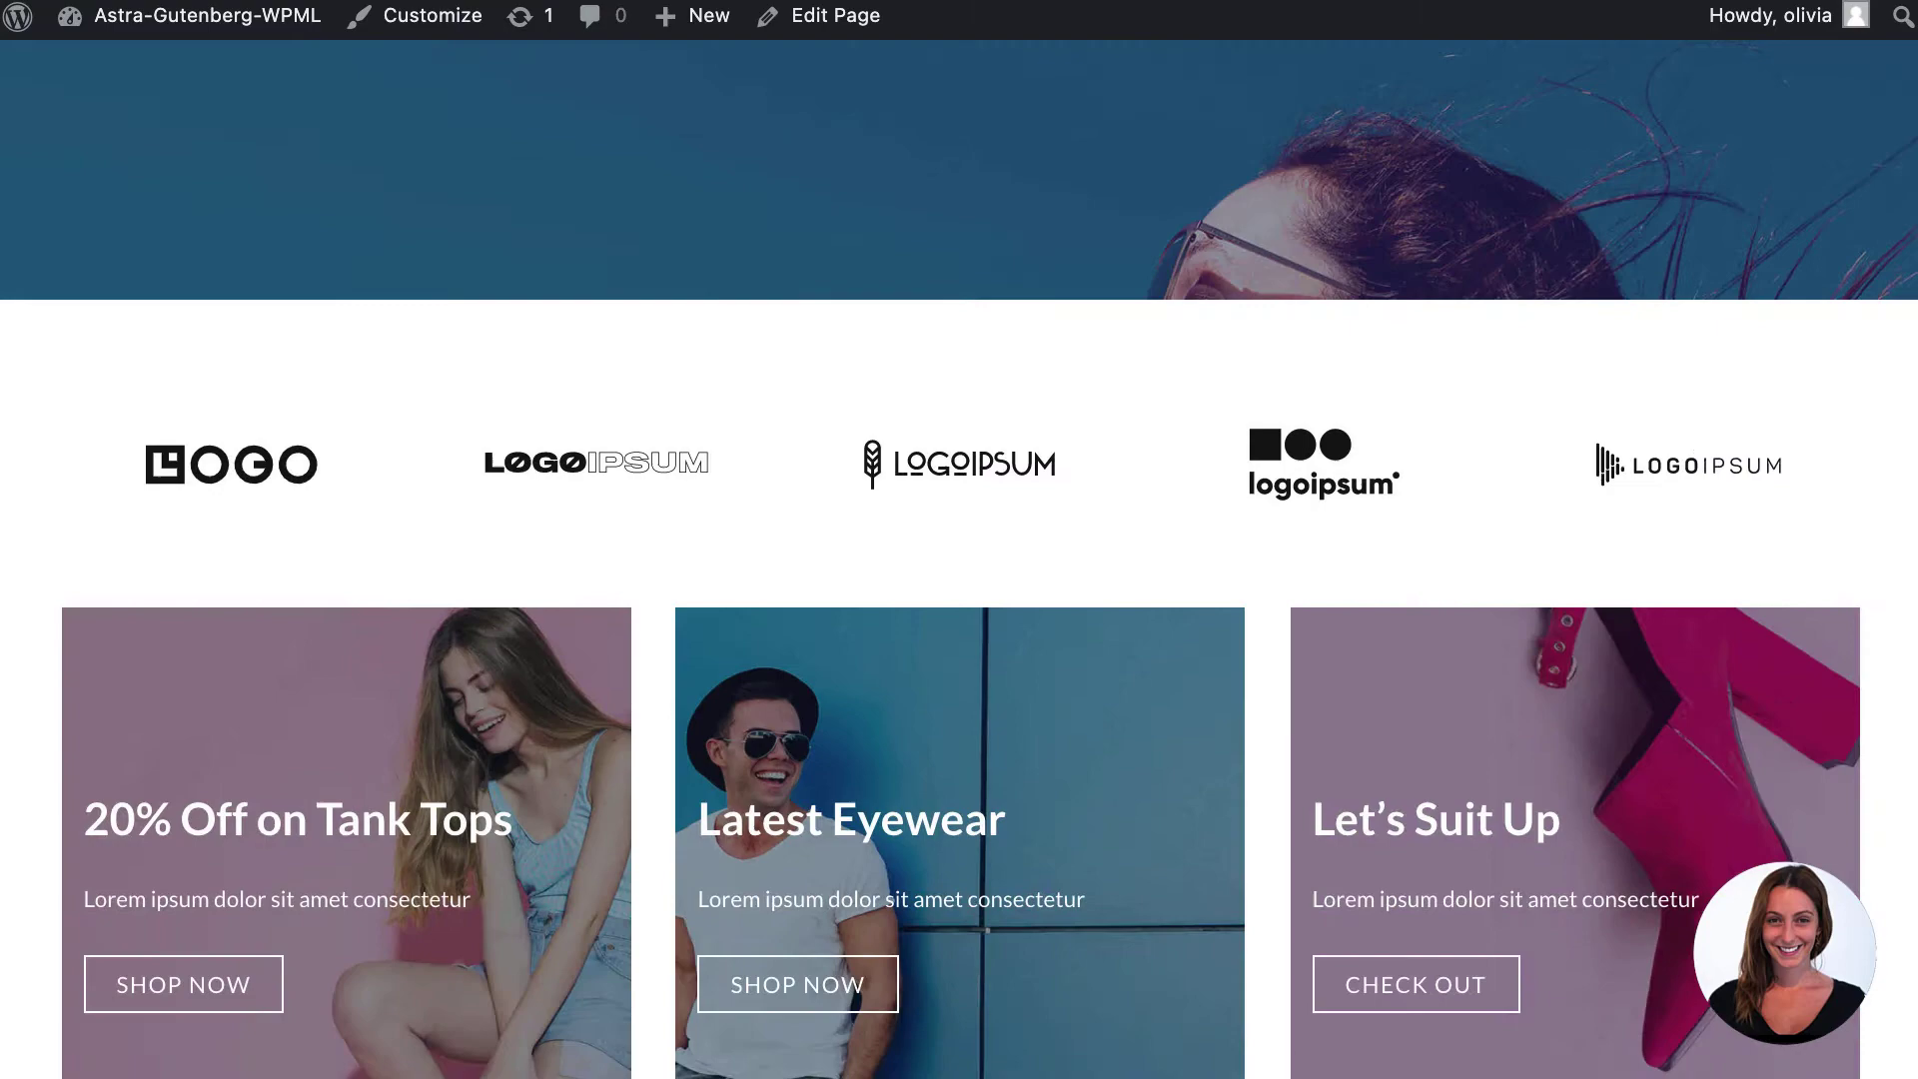
pyautogui.scroll(-5, 960, 540)
pyautogui.scroll(-5, 959, 540)
pyautogui.scroll(-3, 959, 540)
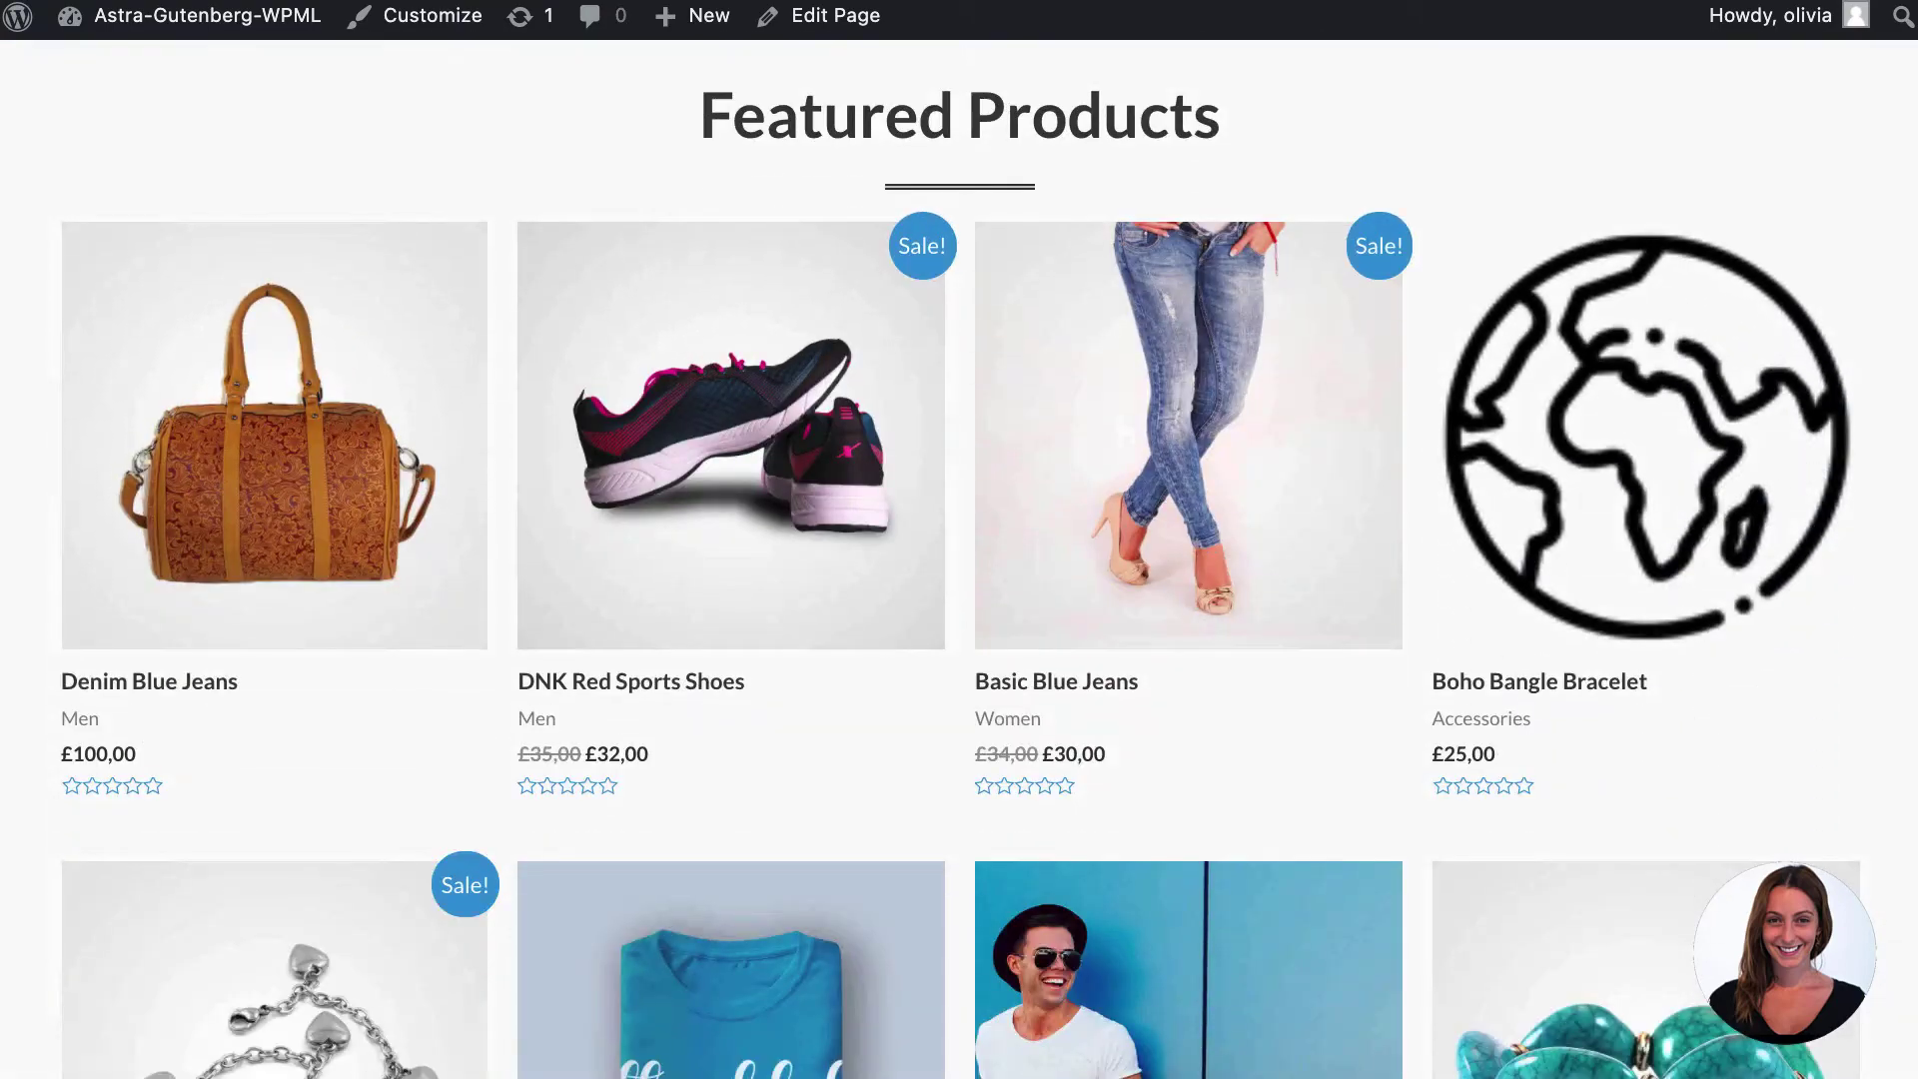
pyautogui.scroll(-3, 959, 539)
pyautogui.scroll(-6, 959, 539)
pyautogui.scroll(-7, 959, 539)
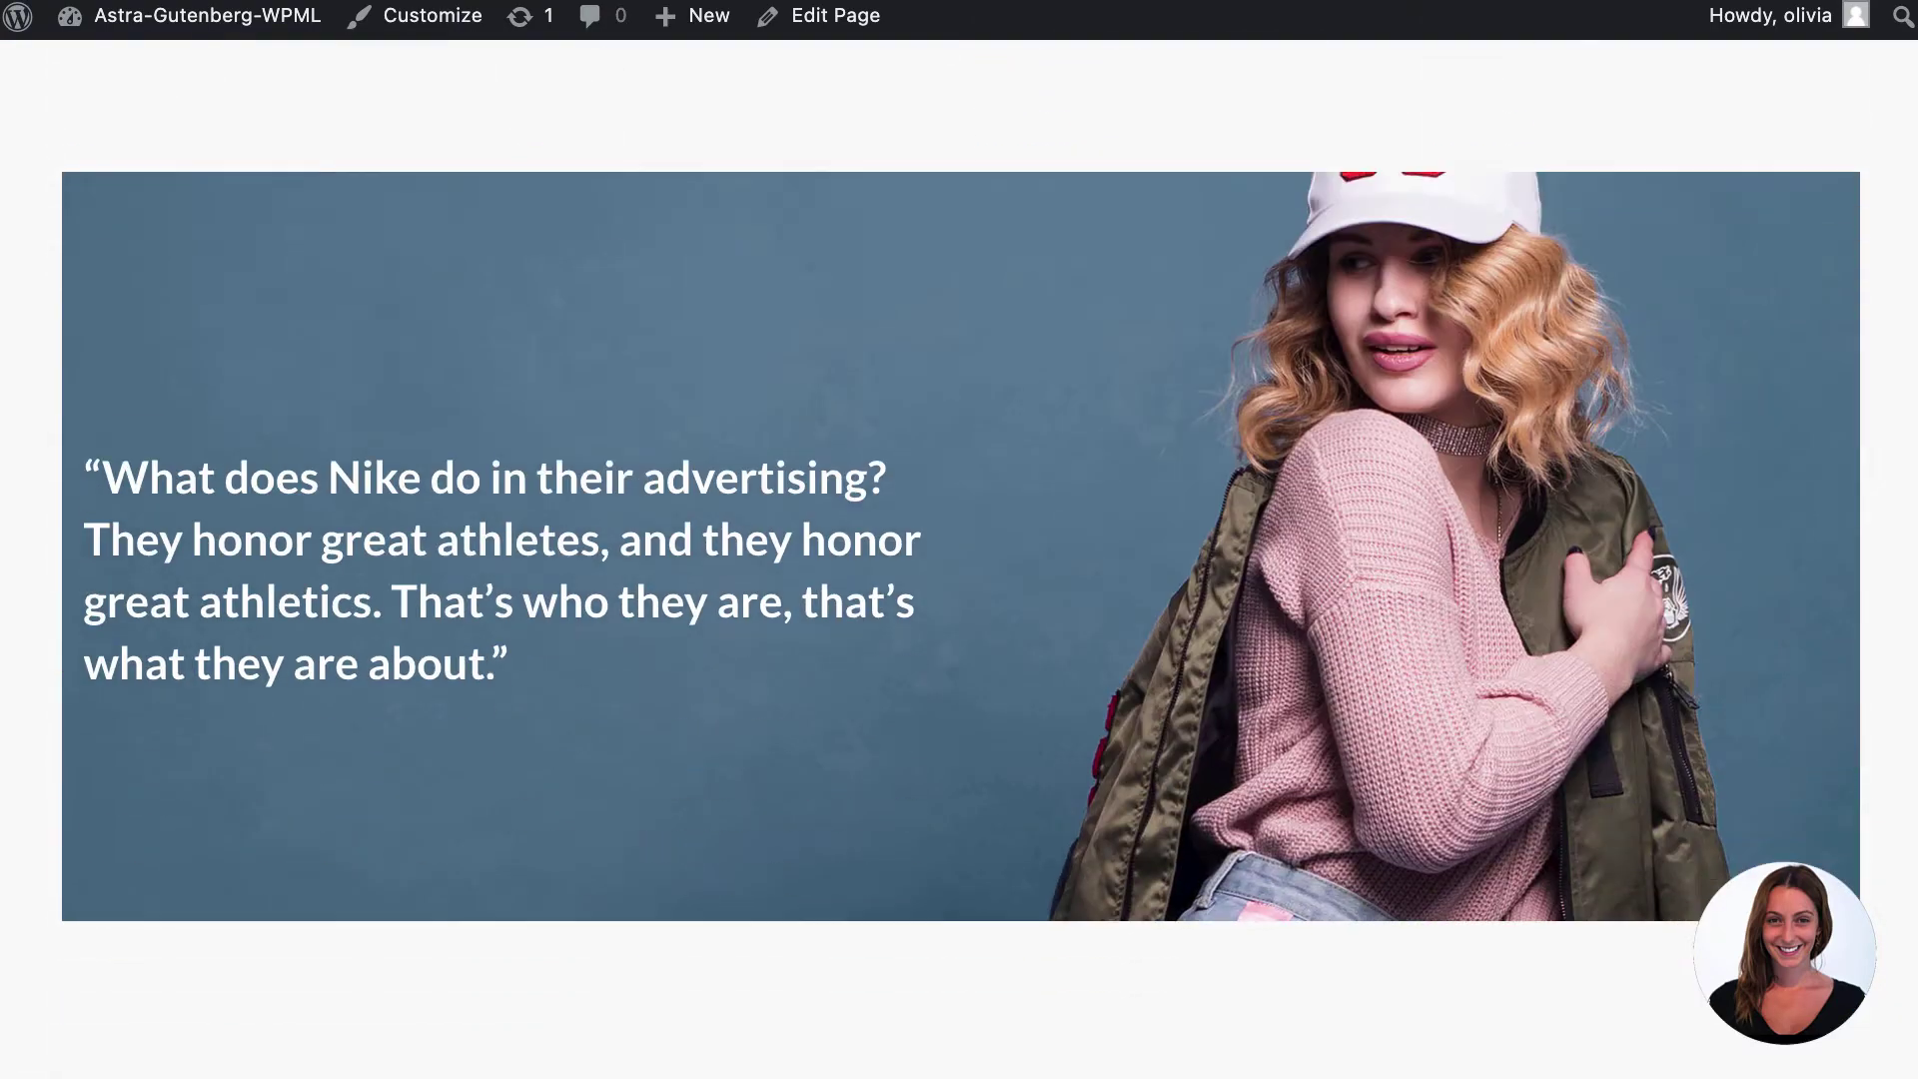
pyautogui.scroll(-5, 959, 539)
pyautogui.scroll(-5, 959, 540)
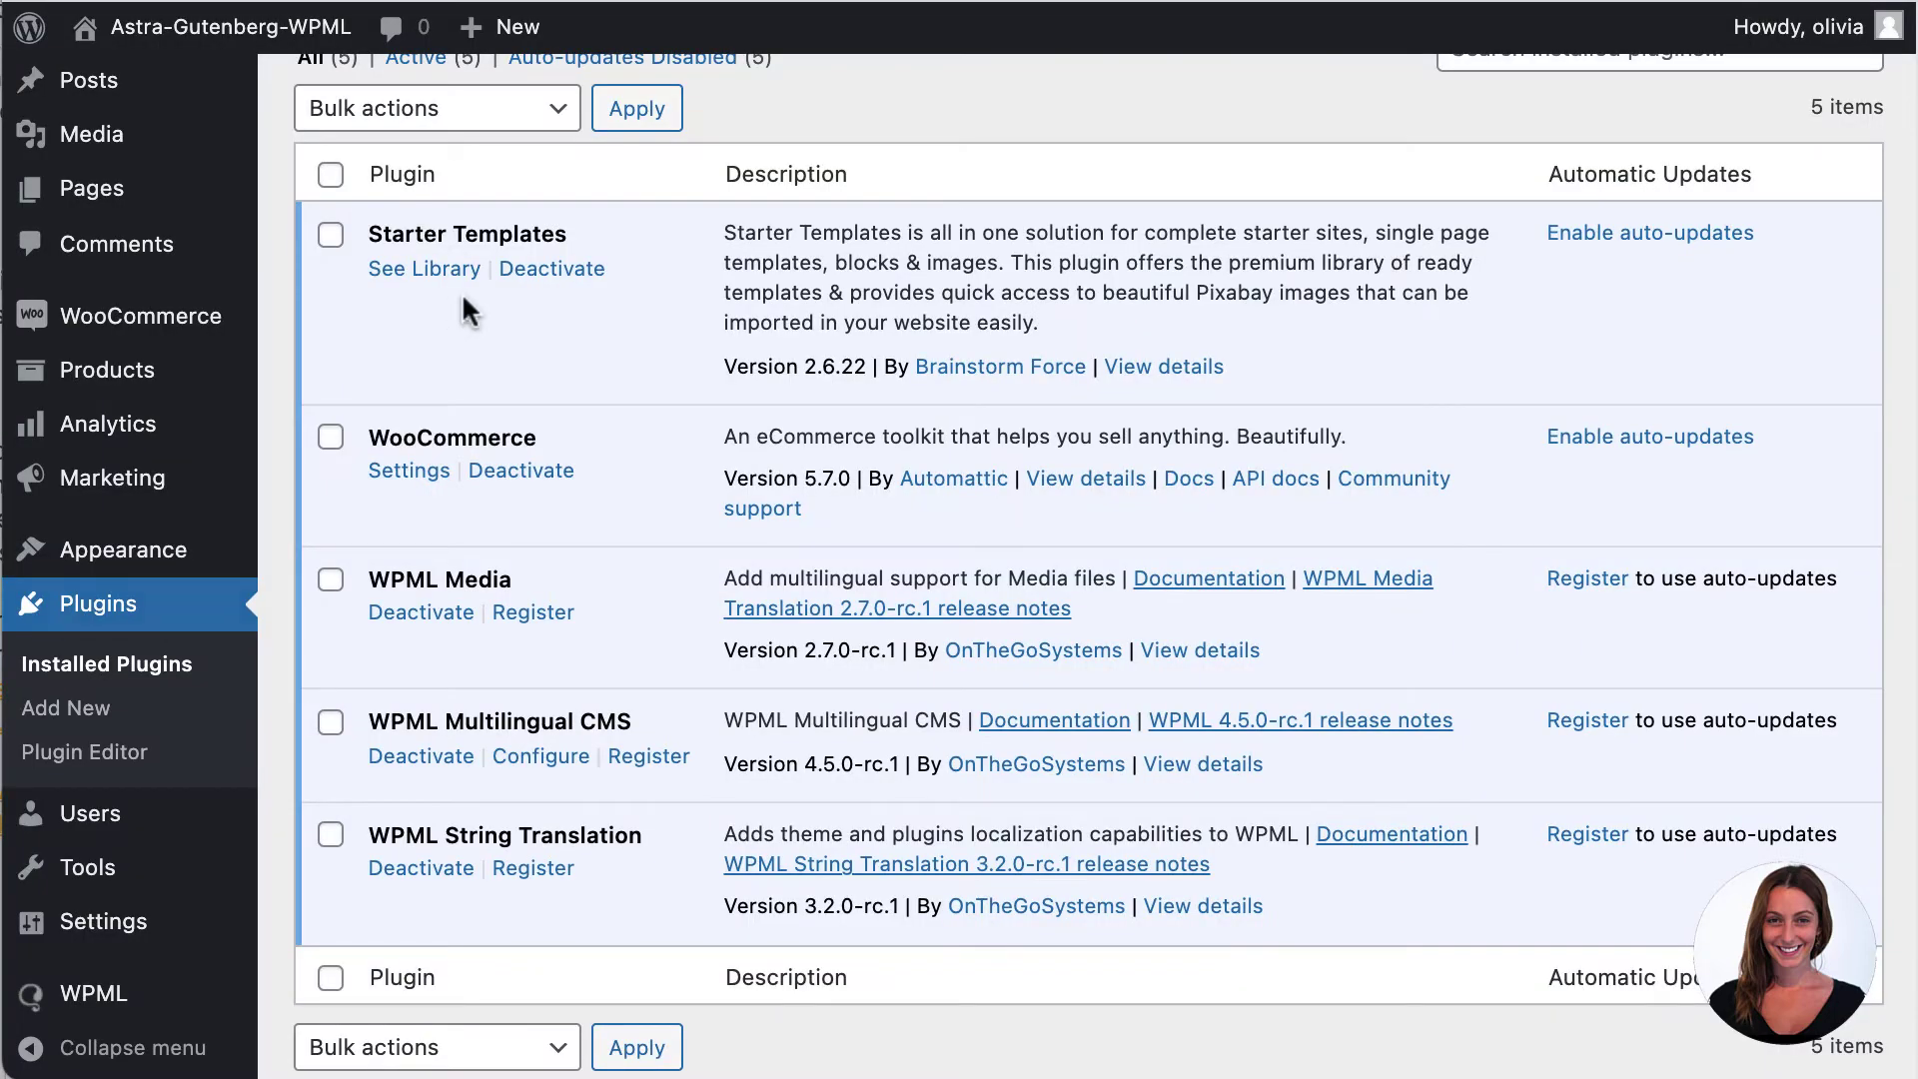
pyautogui.scroll(3, 459, 292)
# Add French as the translation language and keep language directories in URLs
pyautogui.click(426, 180)
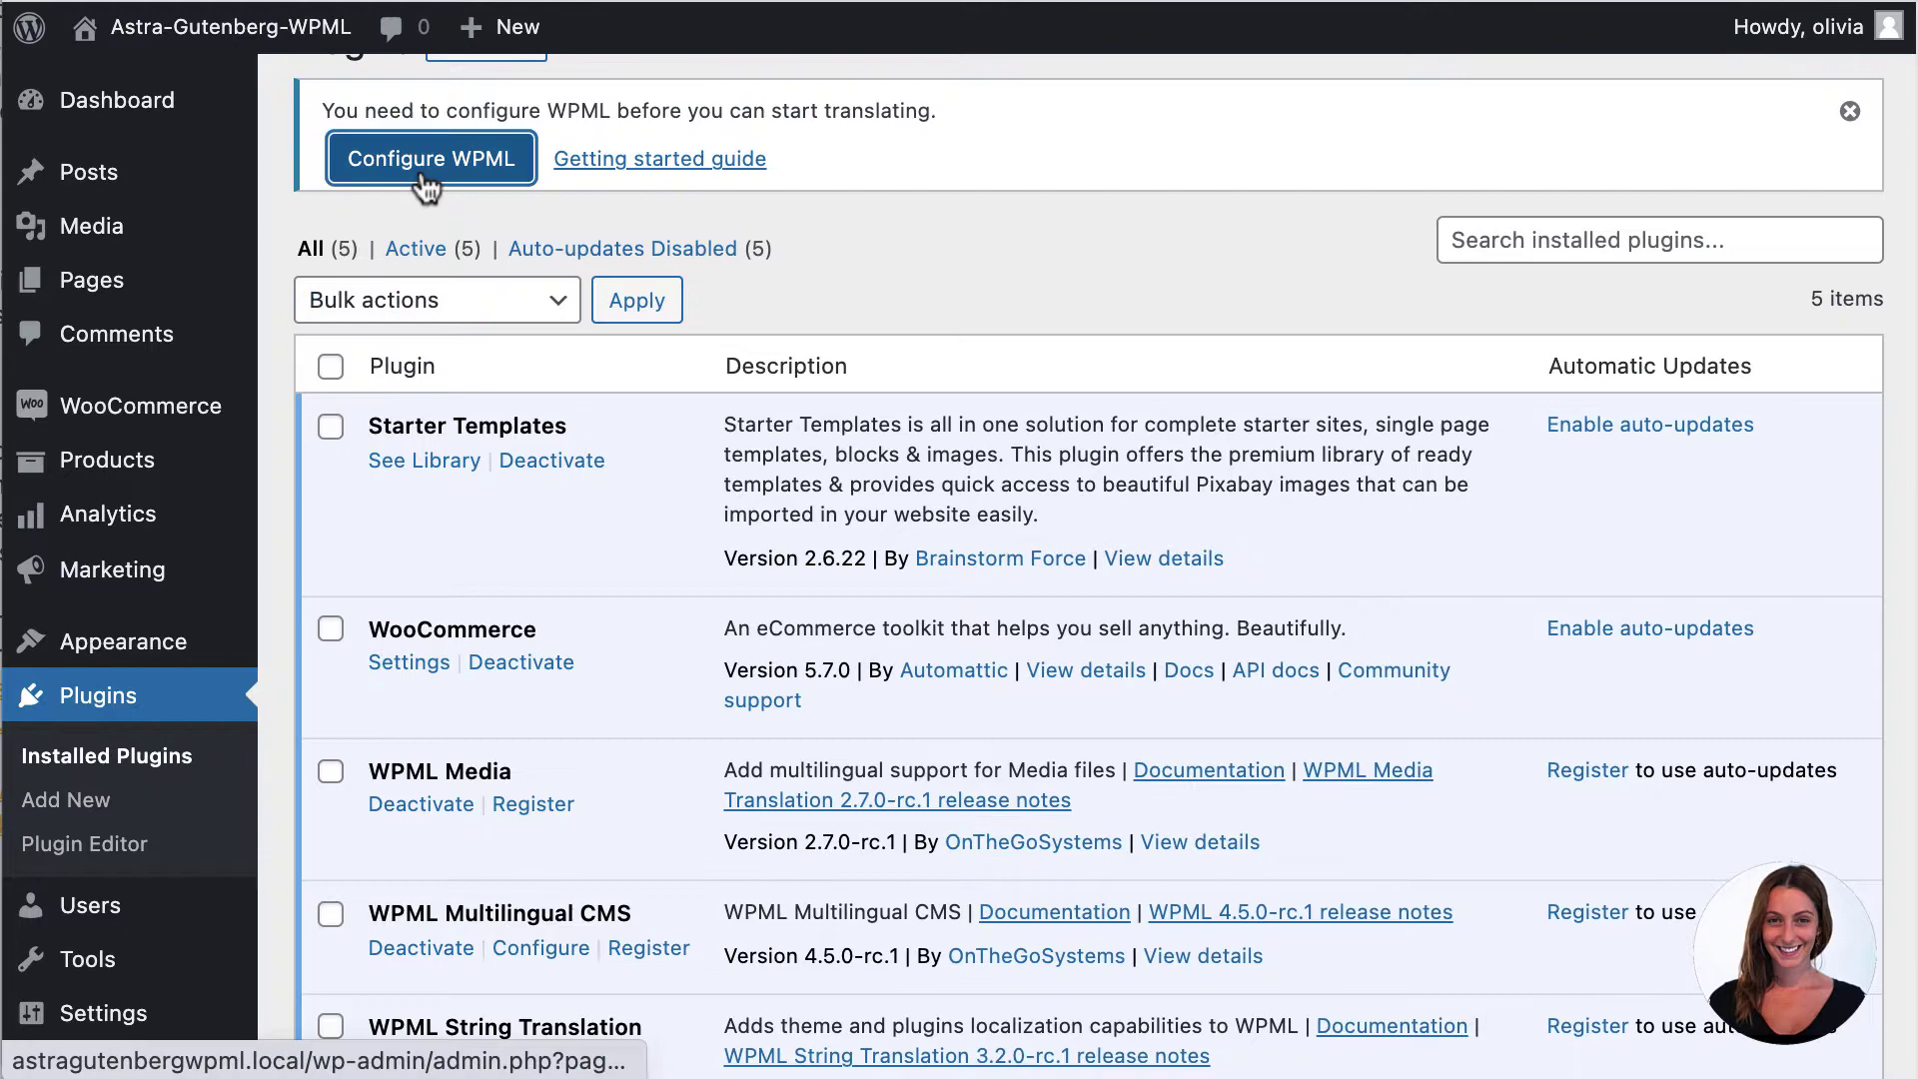
pyautogui.click(991, 711)
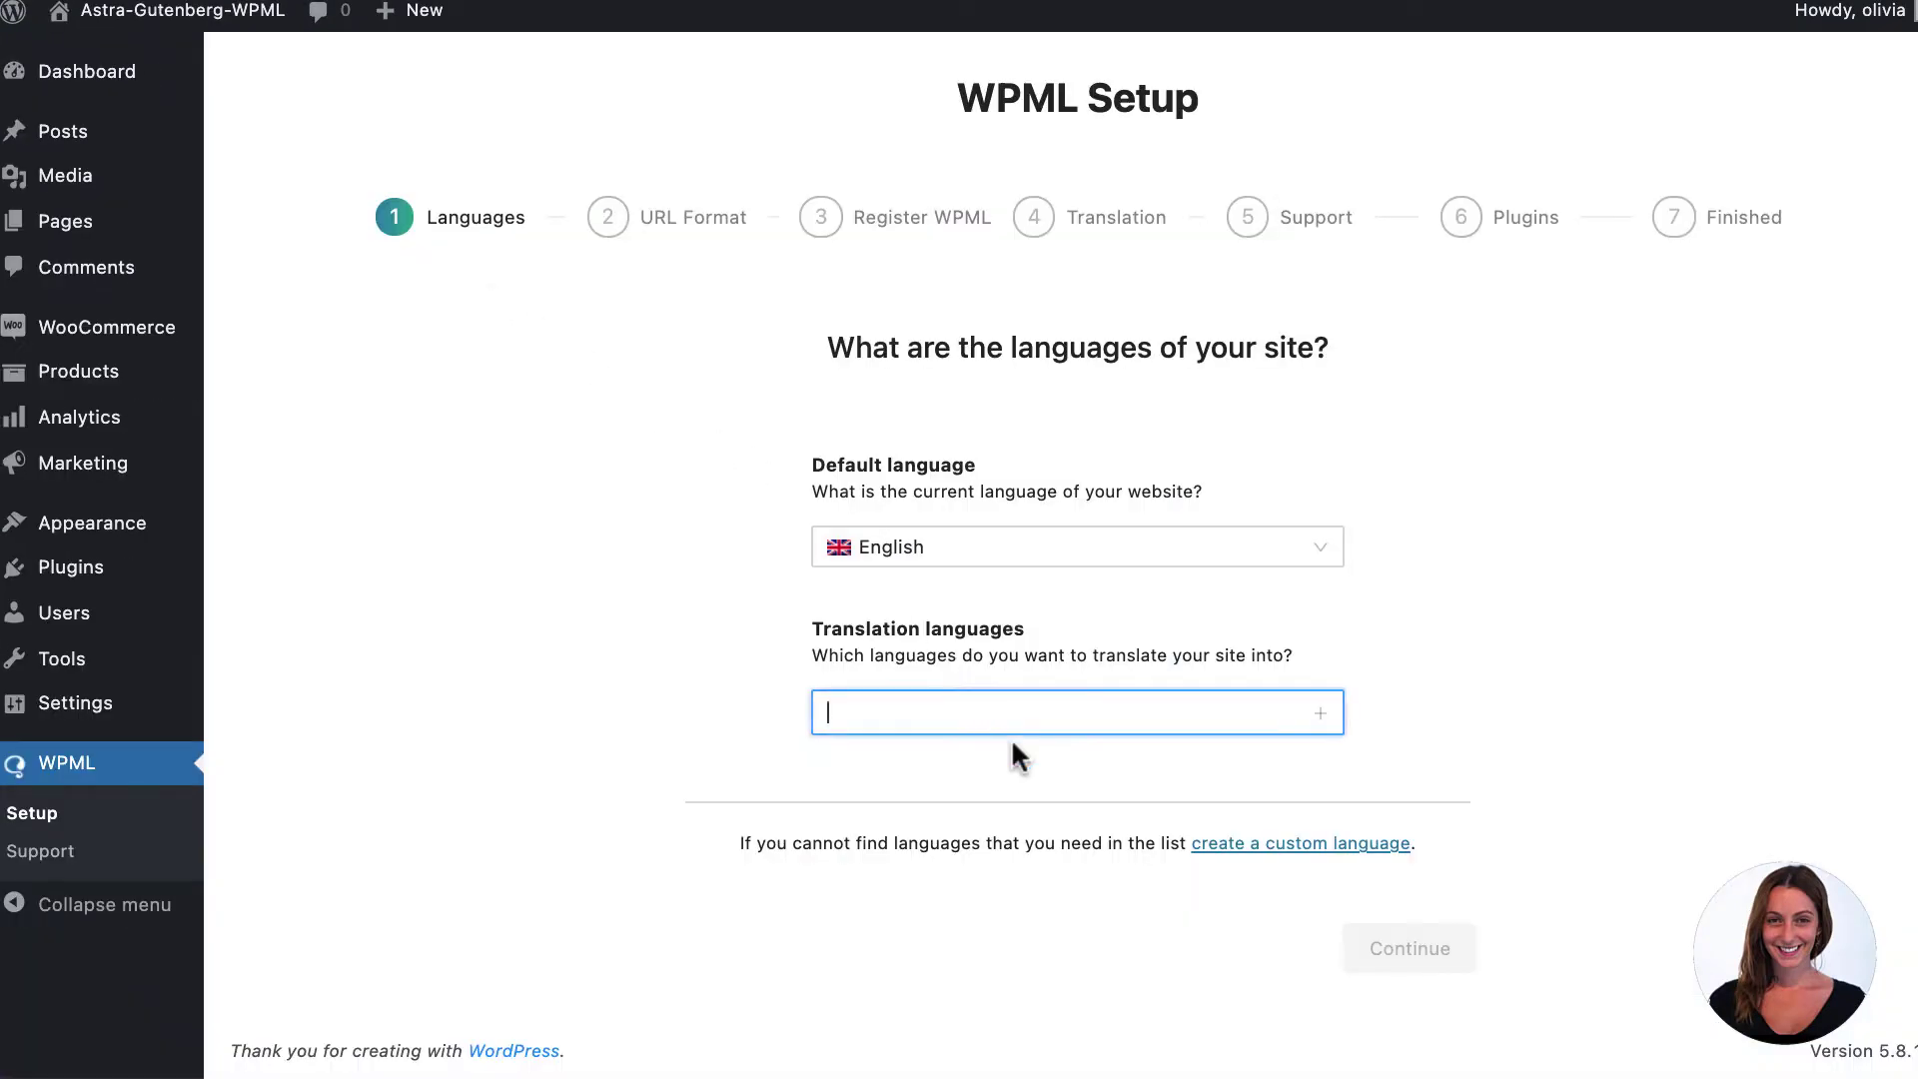
pyautogui.write('French')
pyautogui.click(1085, 765)
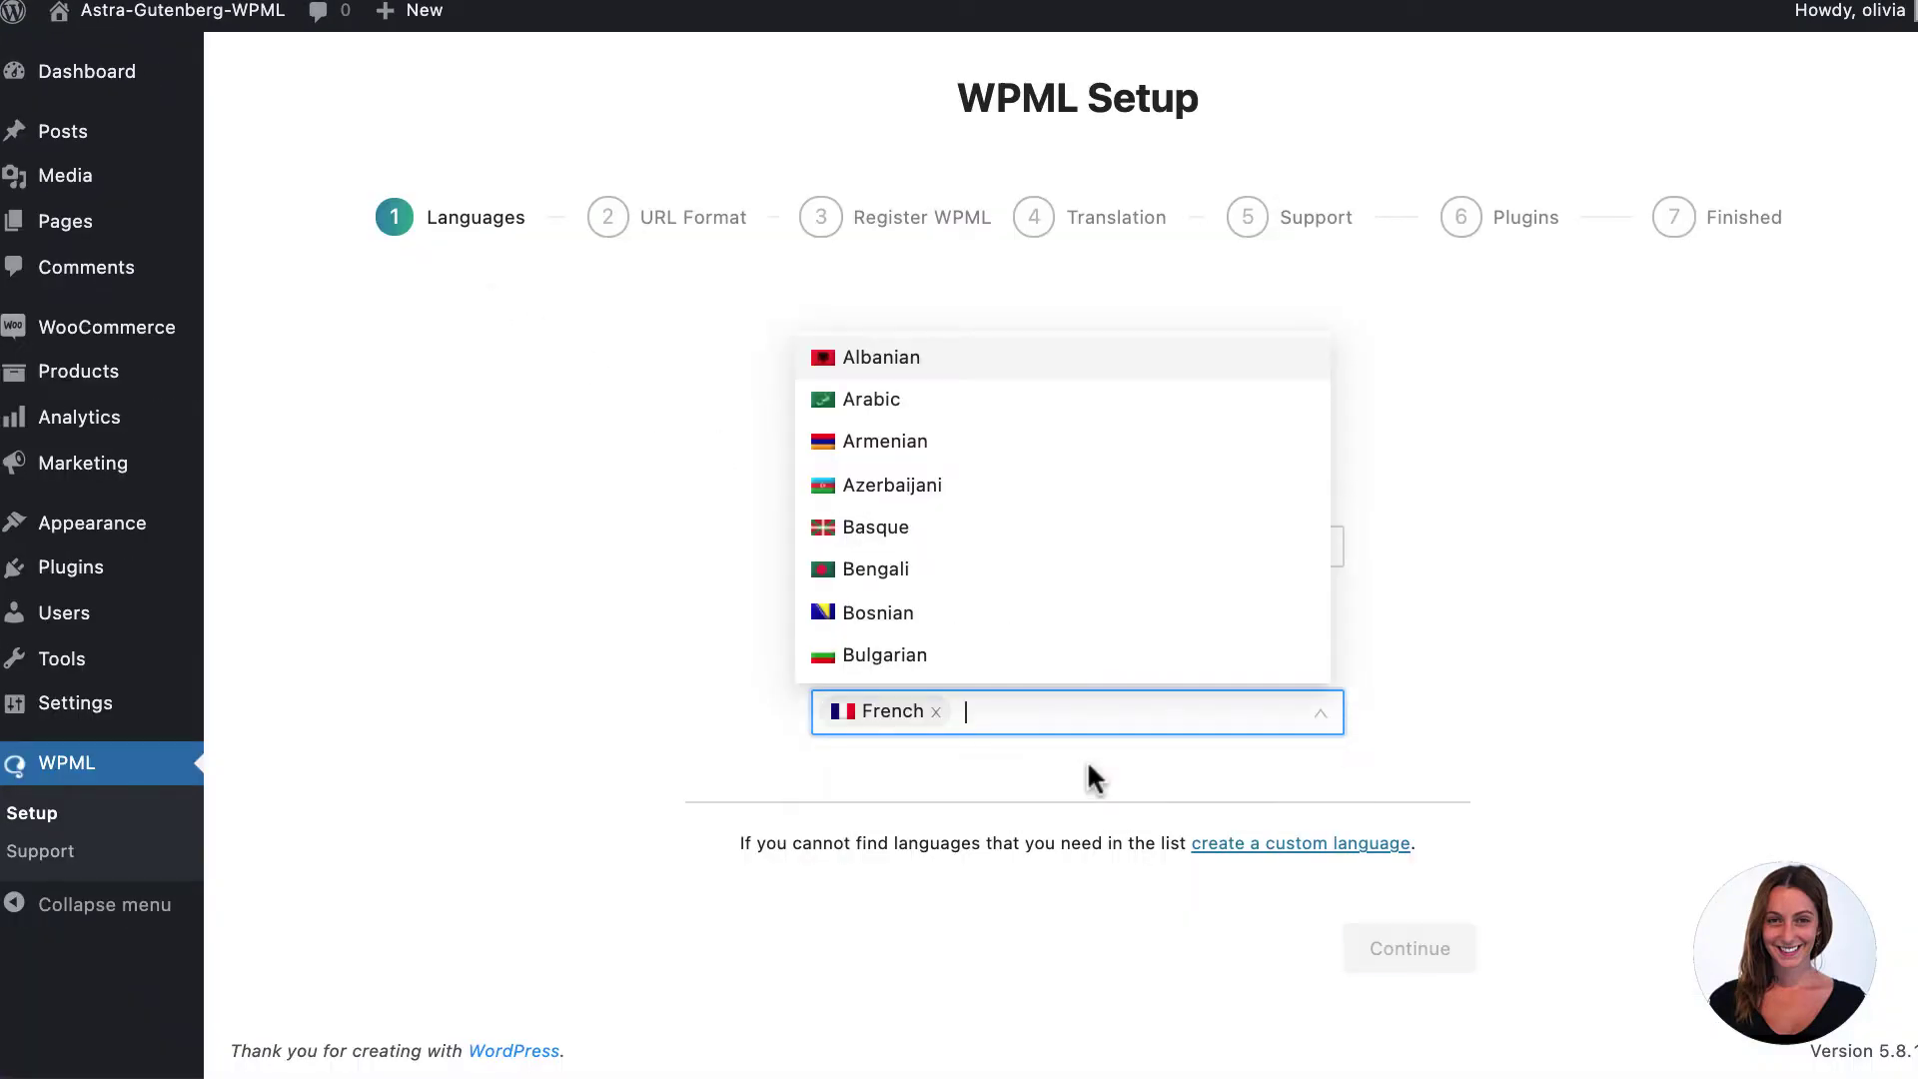
pyautogui.click(1426, 745)
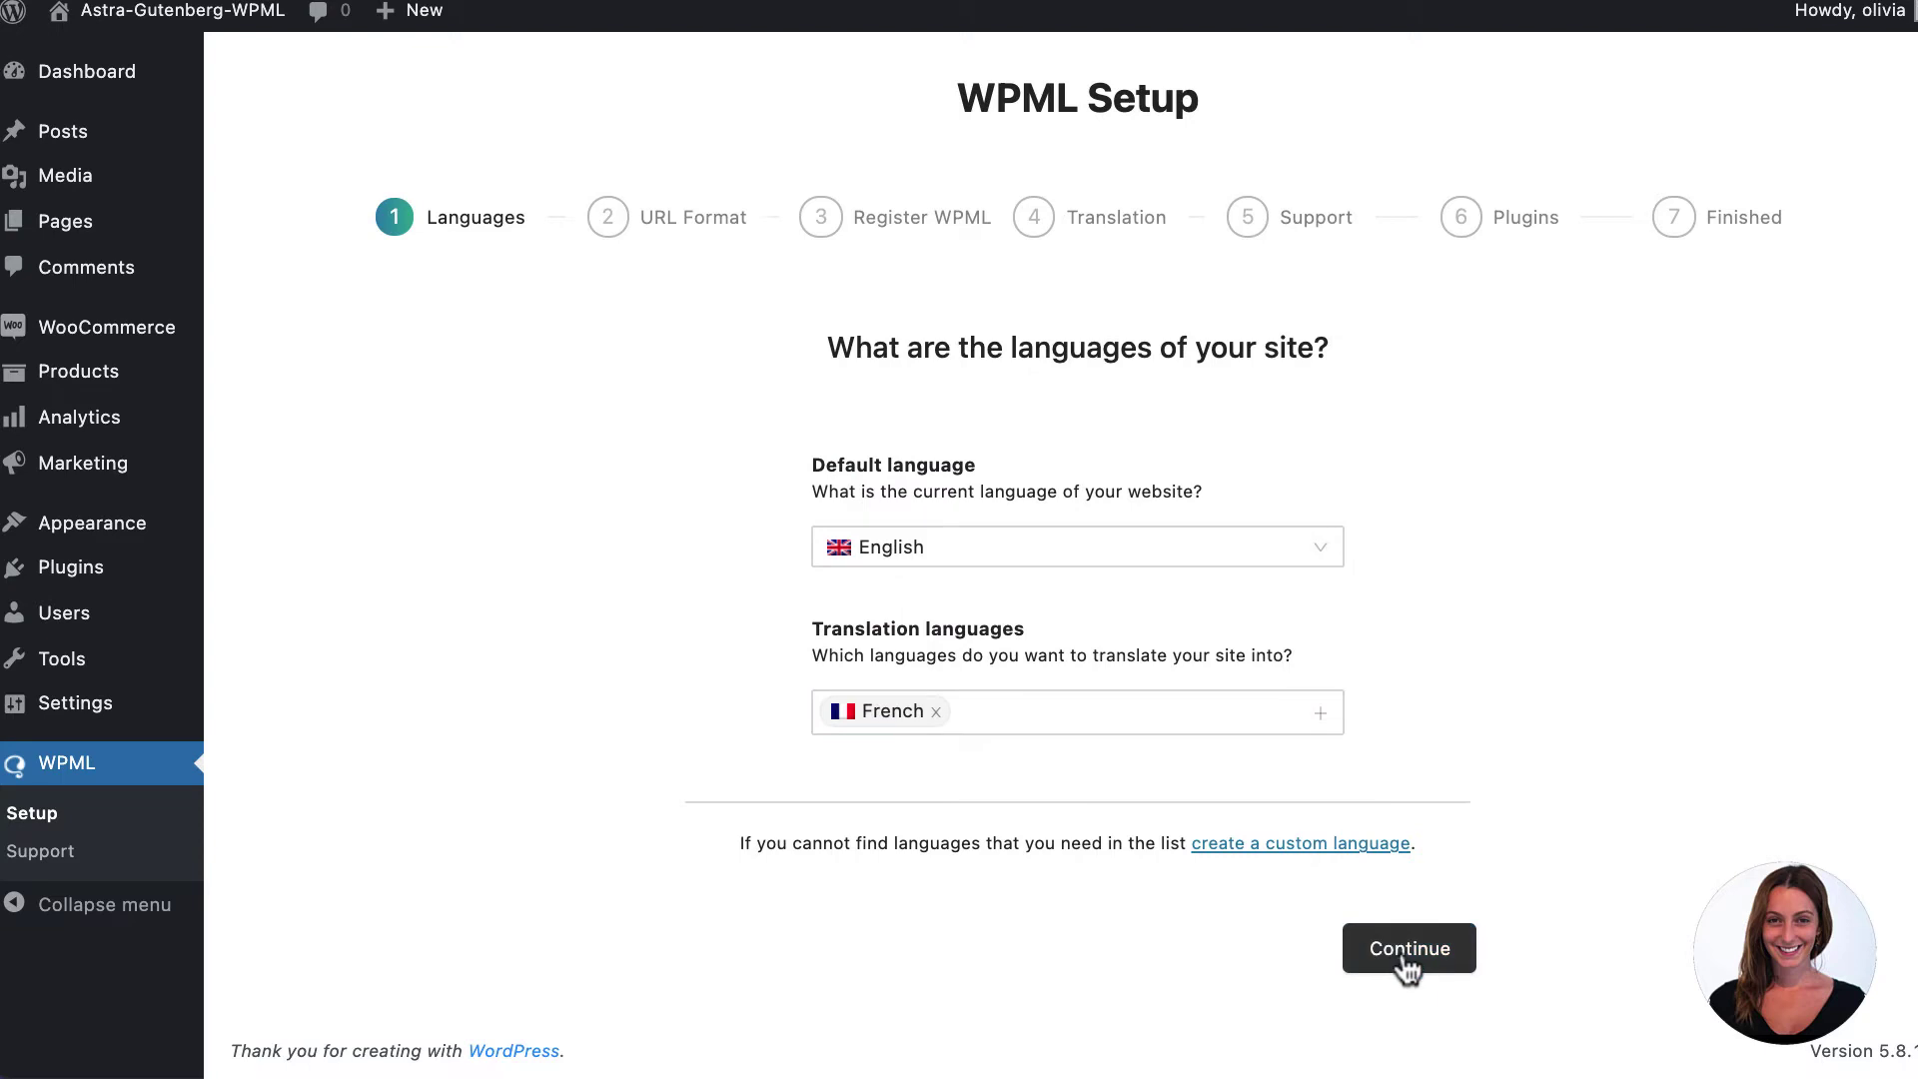
pyautogui.click(1408, 964)
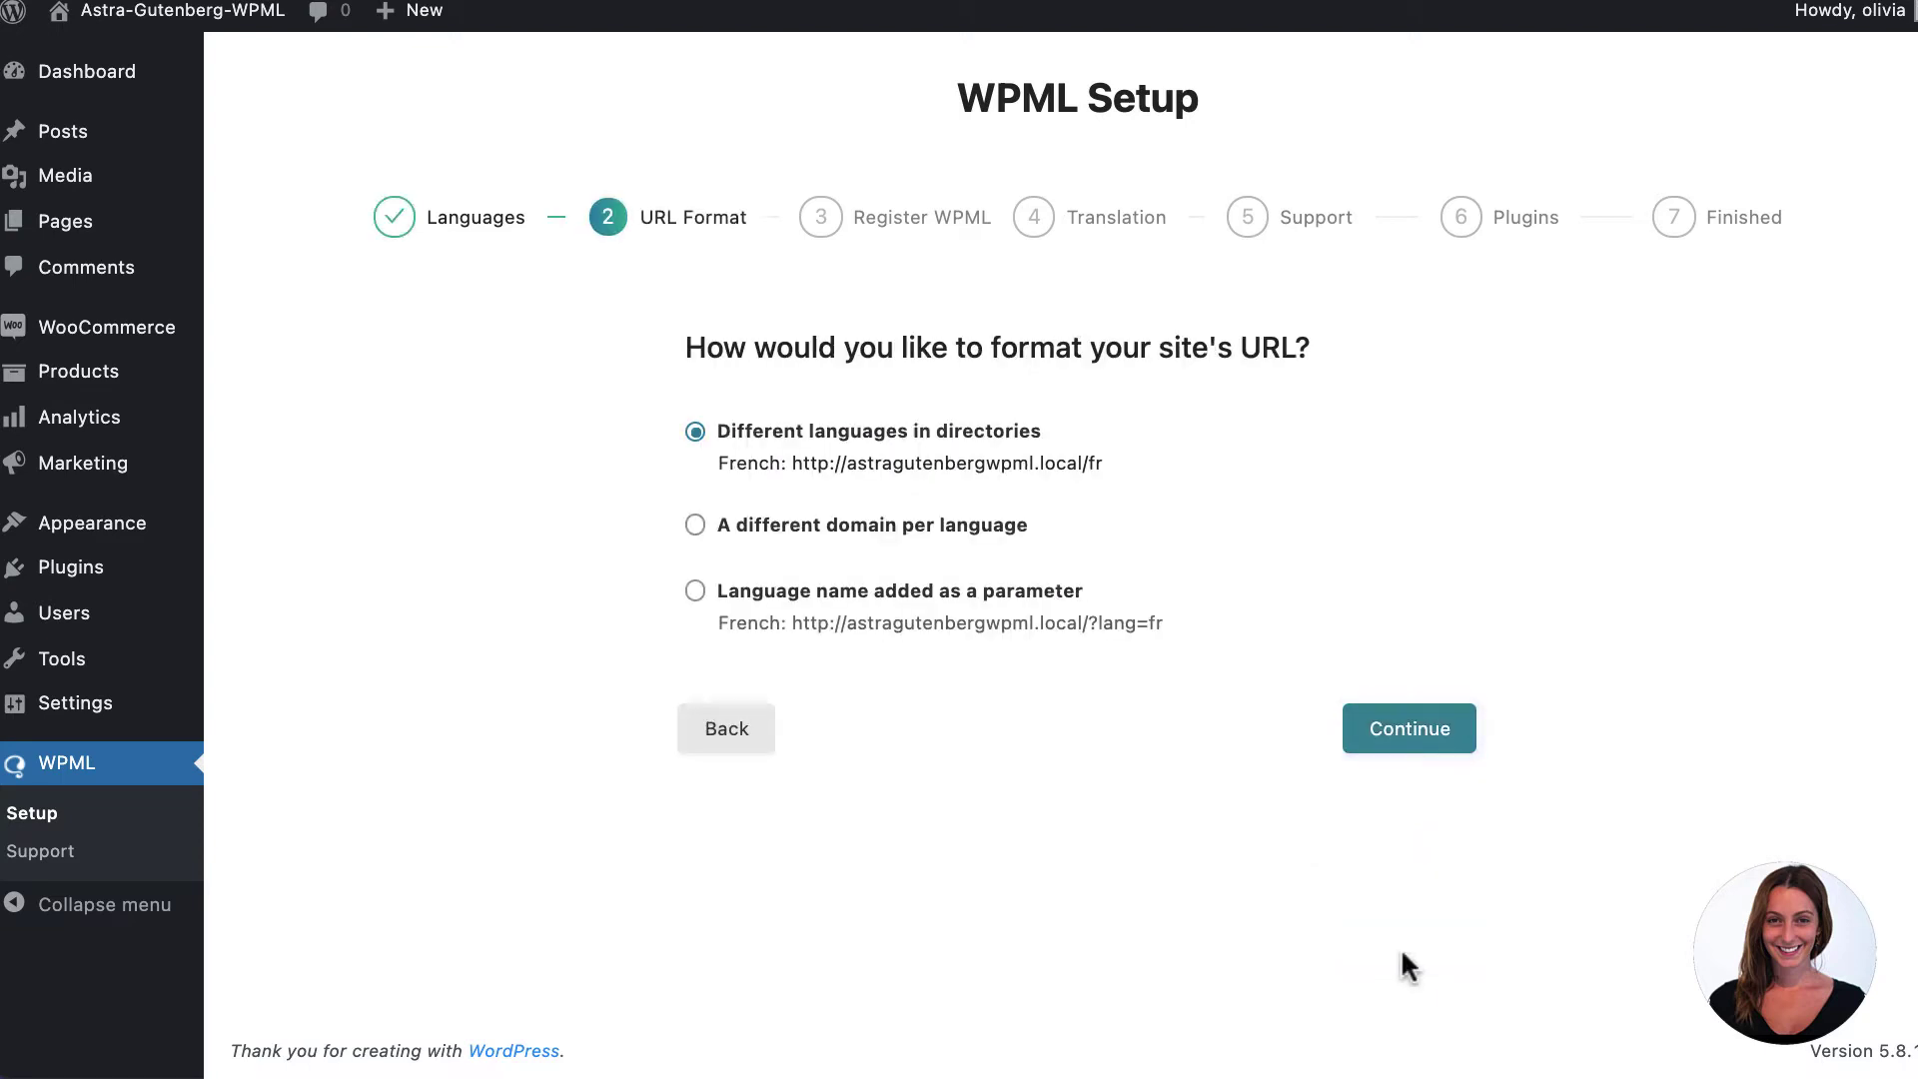
pyautogui.click(1412, 741)
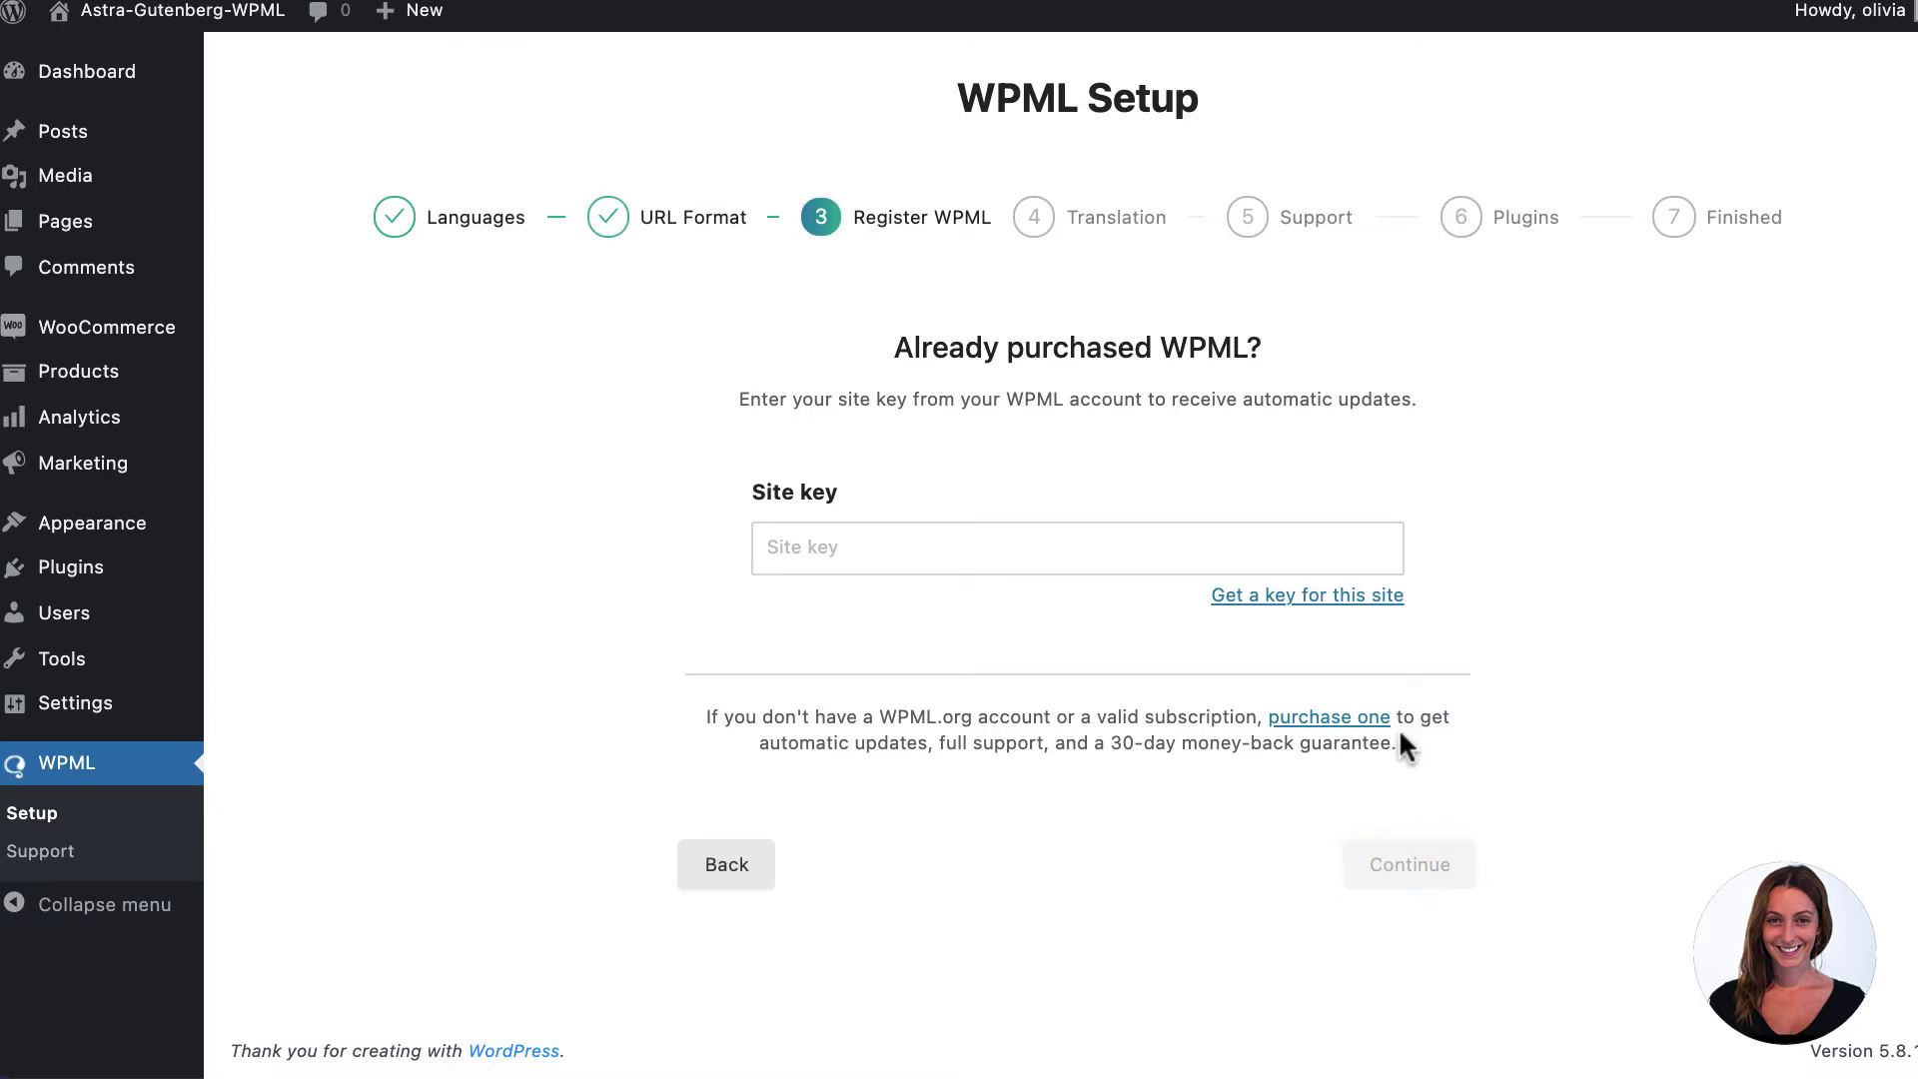
# Register the site by pasting its WPML site key into the Site key field
pyautogui.click(1317, 597)
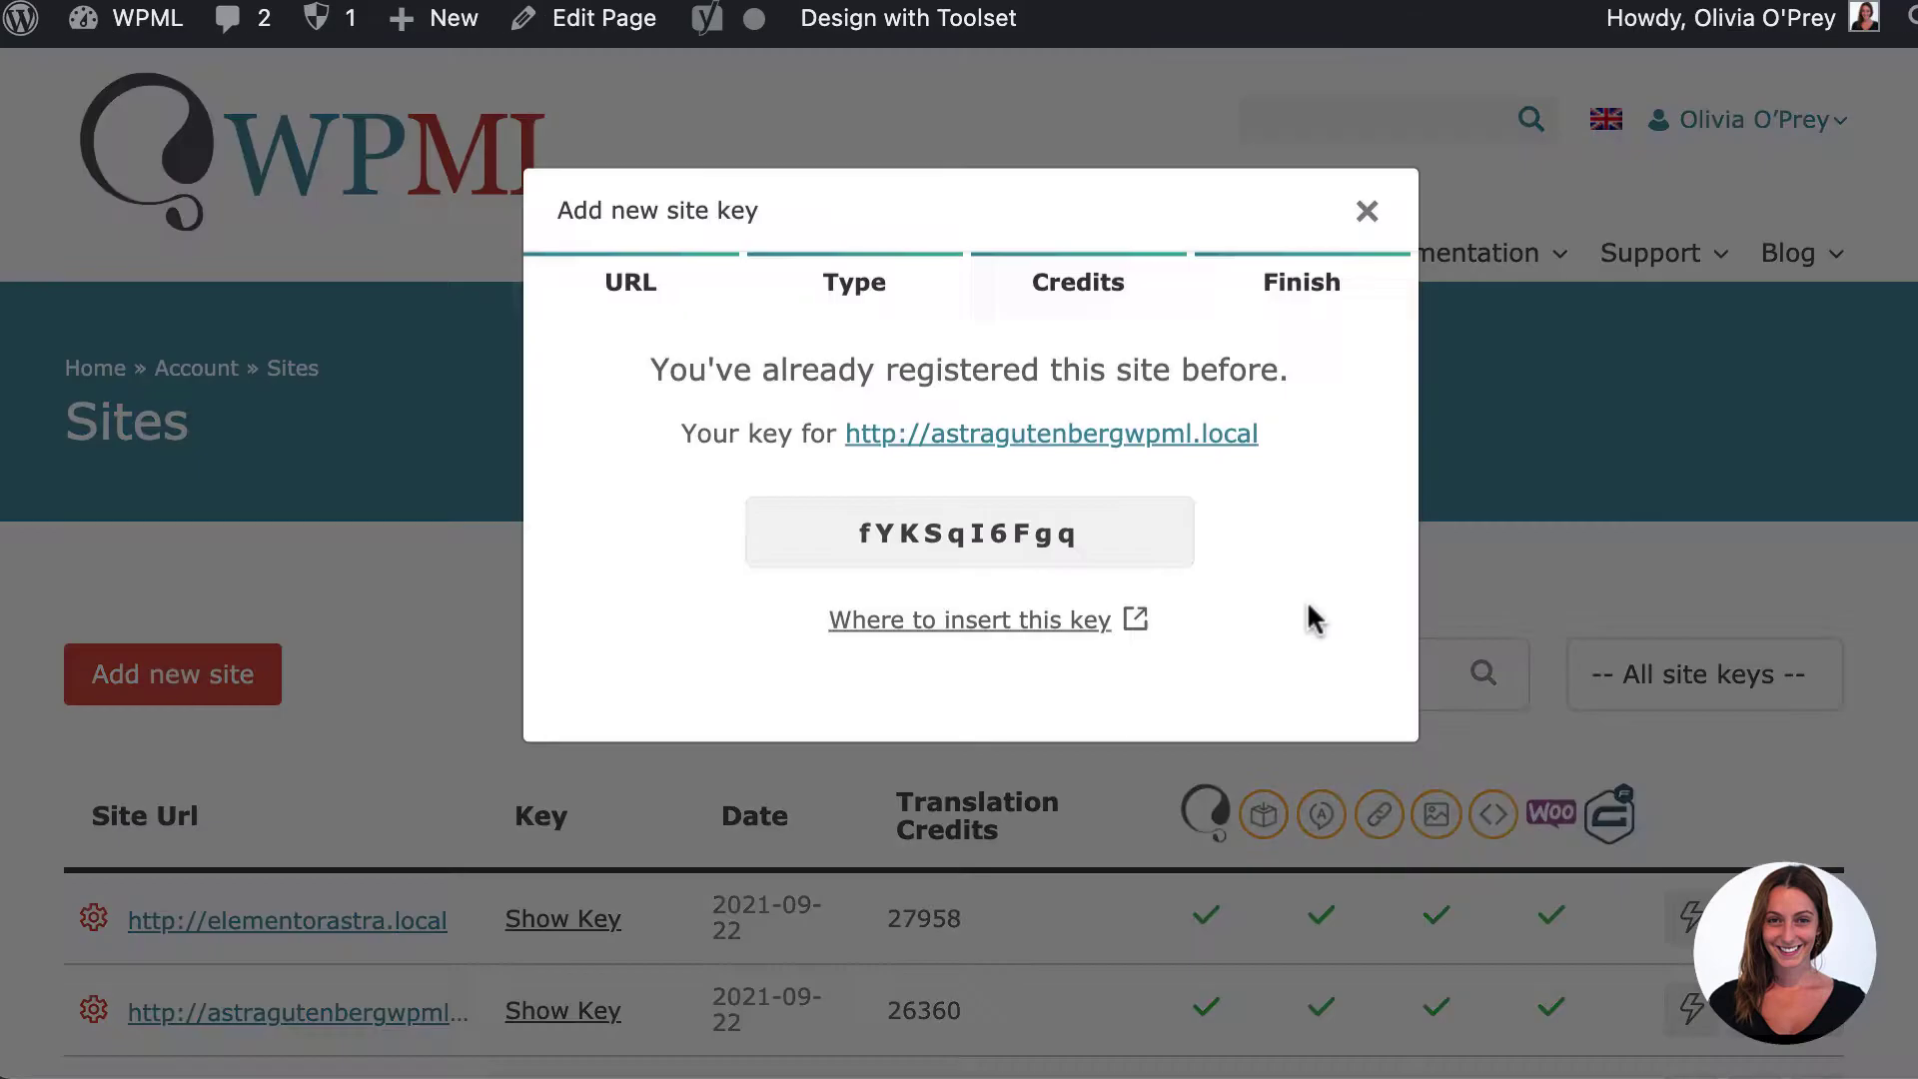
pyautogui.moveTo(800, 619); pyautogui.dragTo(1135, 629)
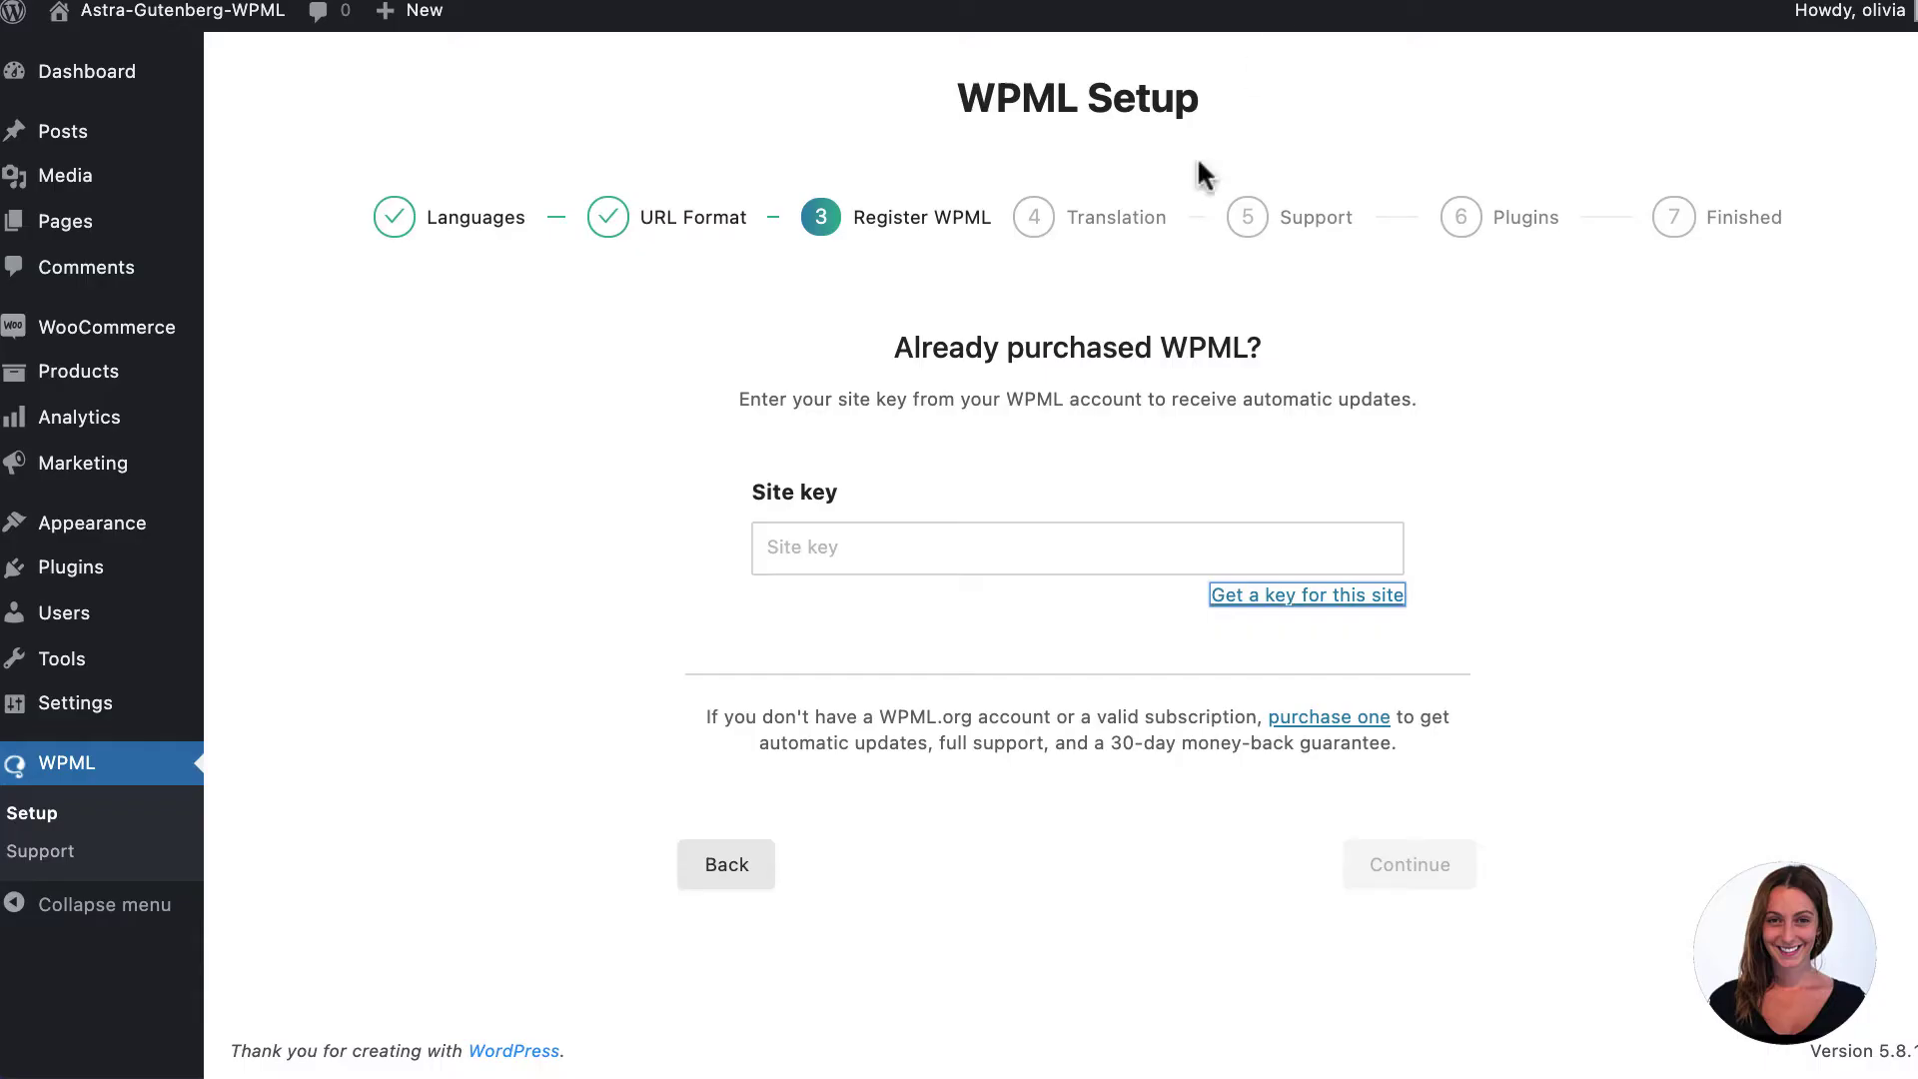
pyautogui.click(1124, 559)
pyautogui.hotkey('ctrl', 'v')
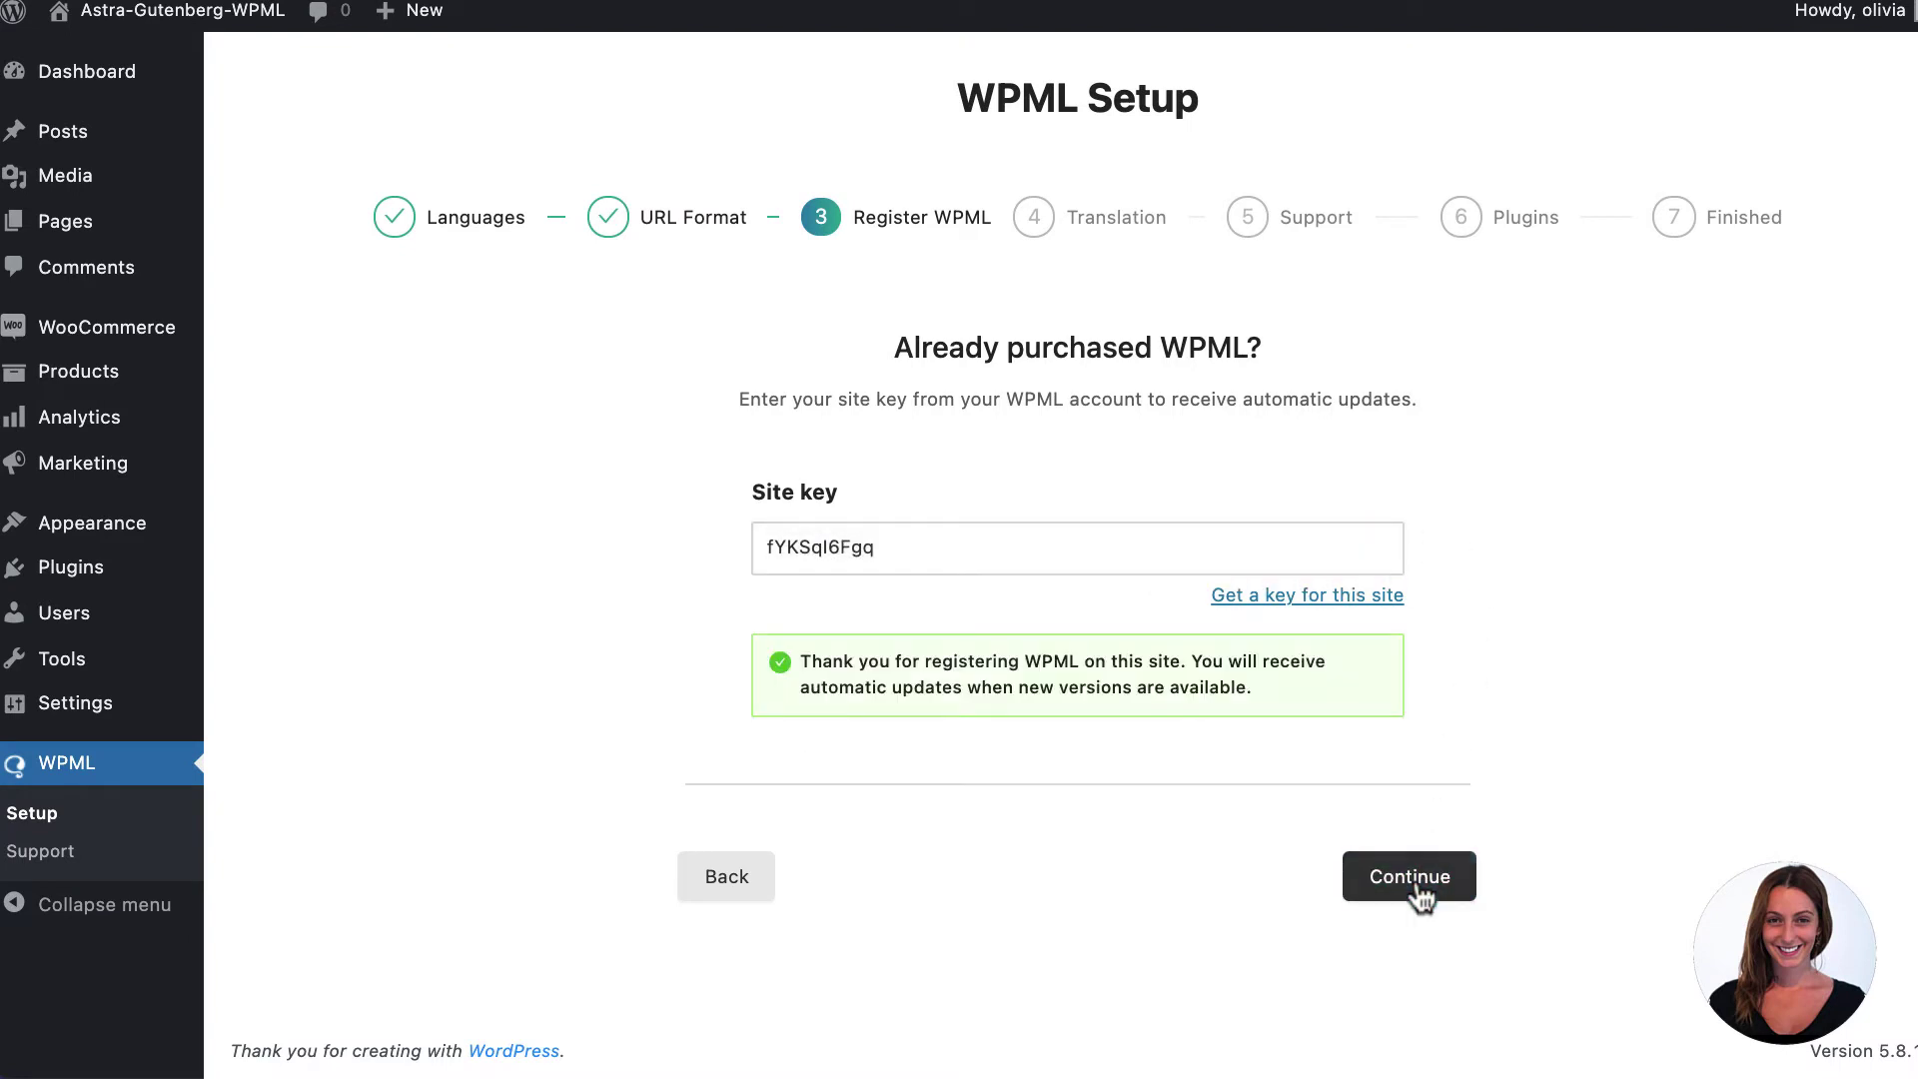
# Choose Translate Everything automatically, with translations published now and reviewed later
pyautogui.click(1412, 877)
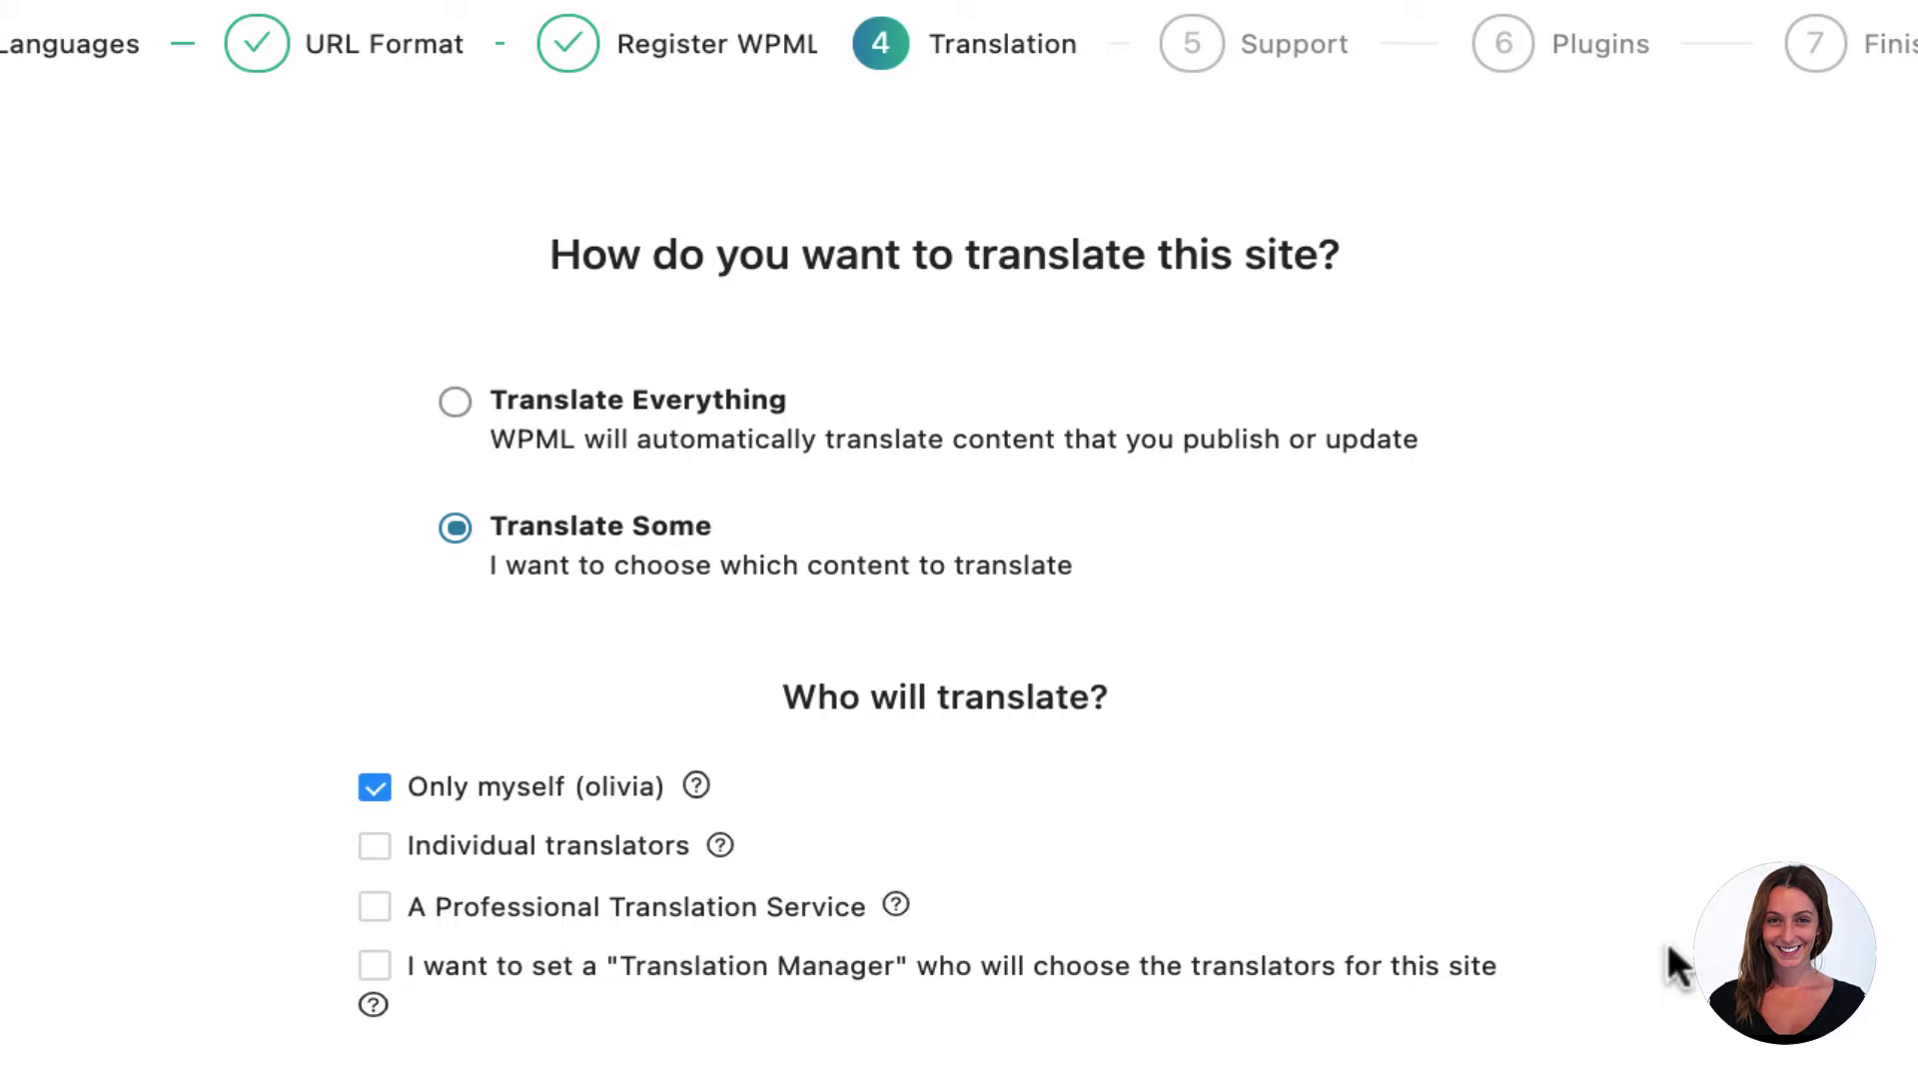
pyautogui.click(457, 404)
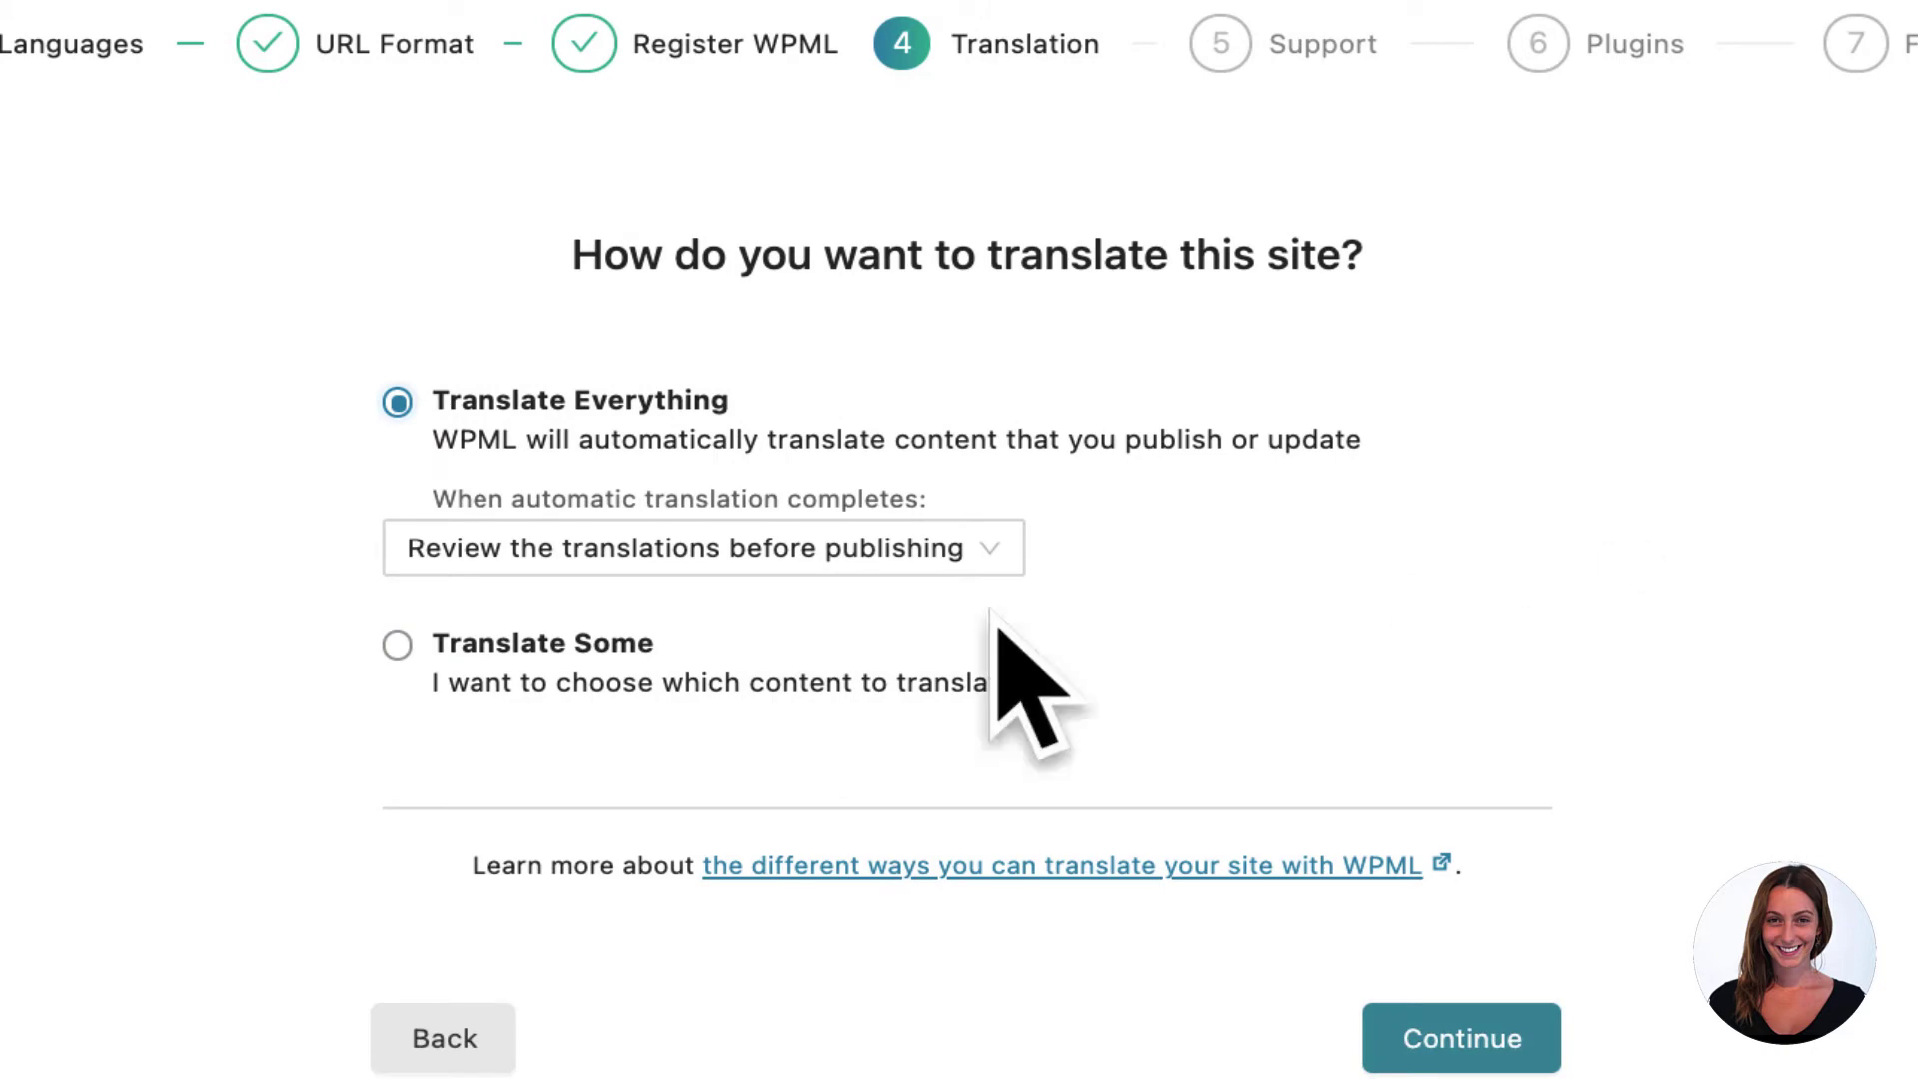
pyautogui.click(397, 646)
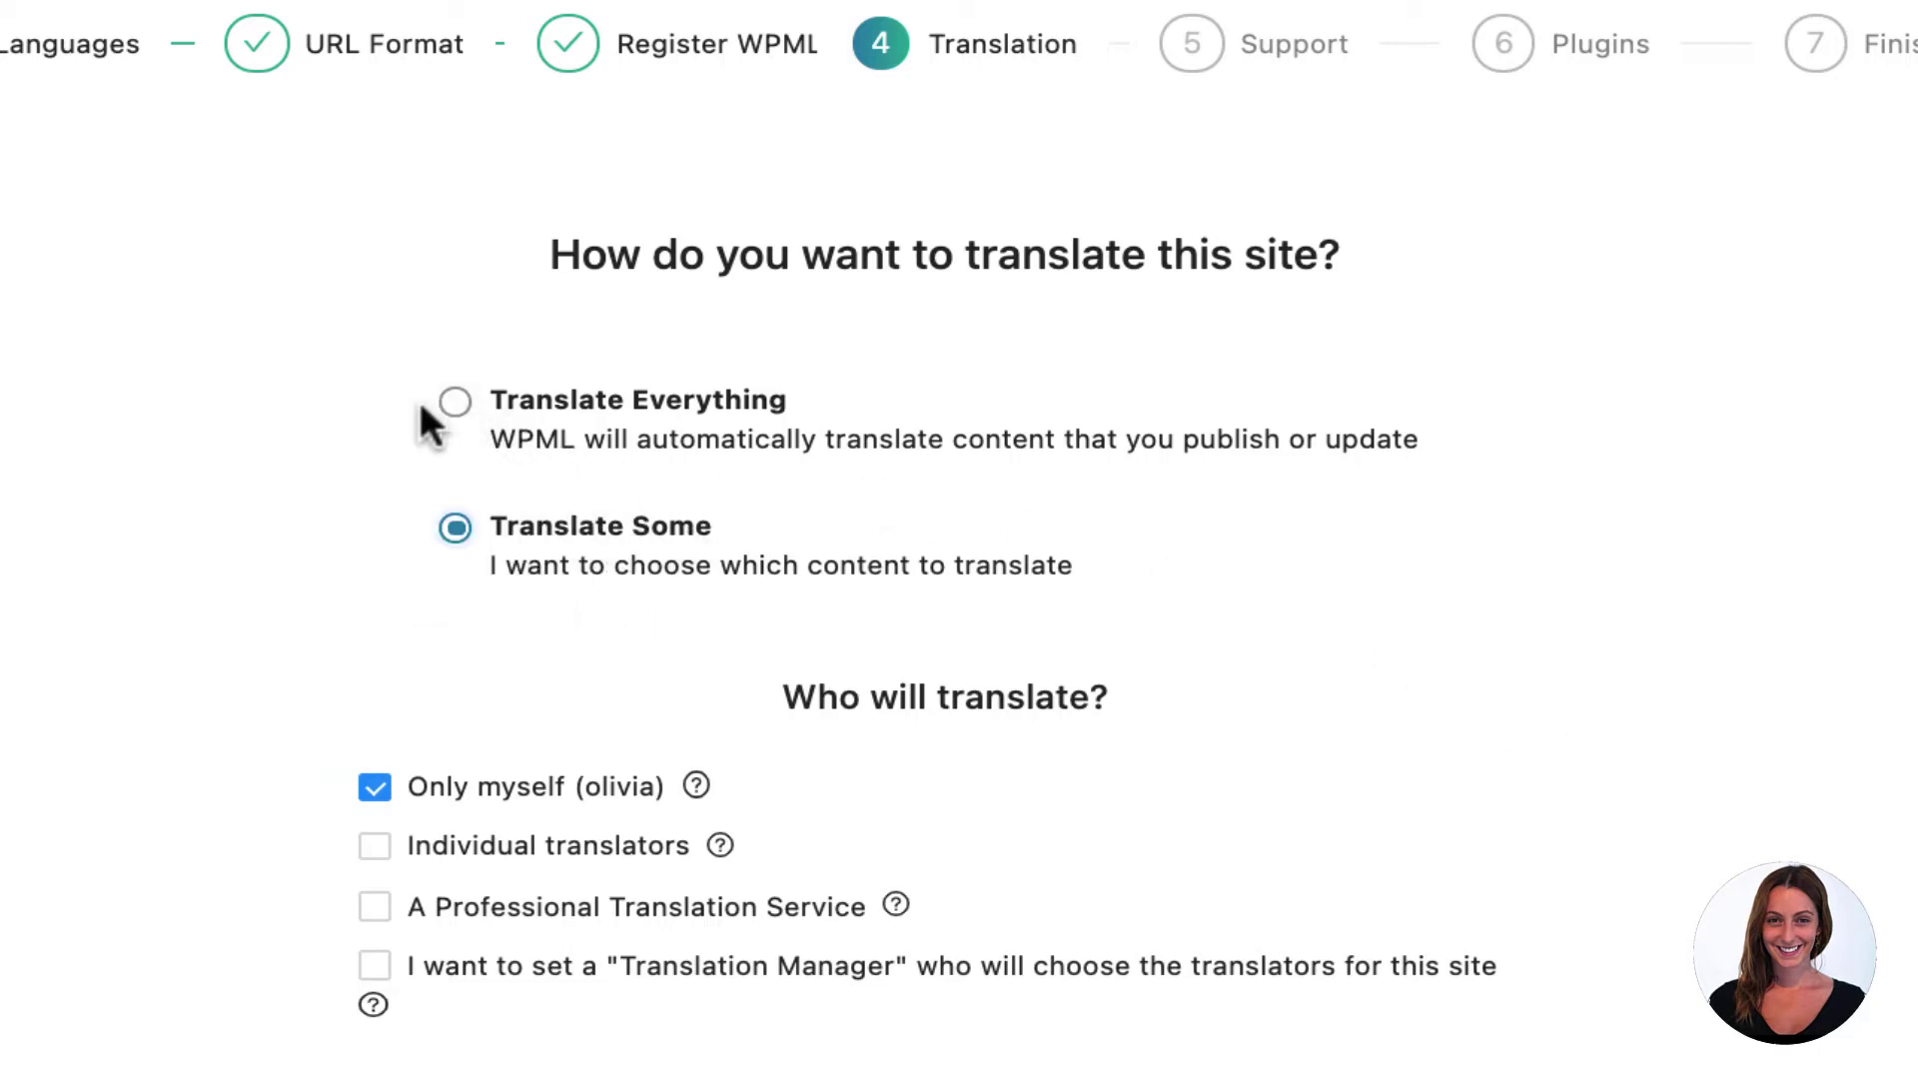
pyautogui.click(452, 404)
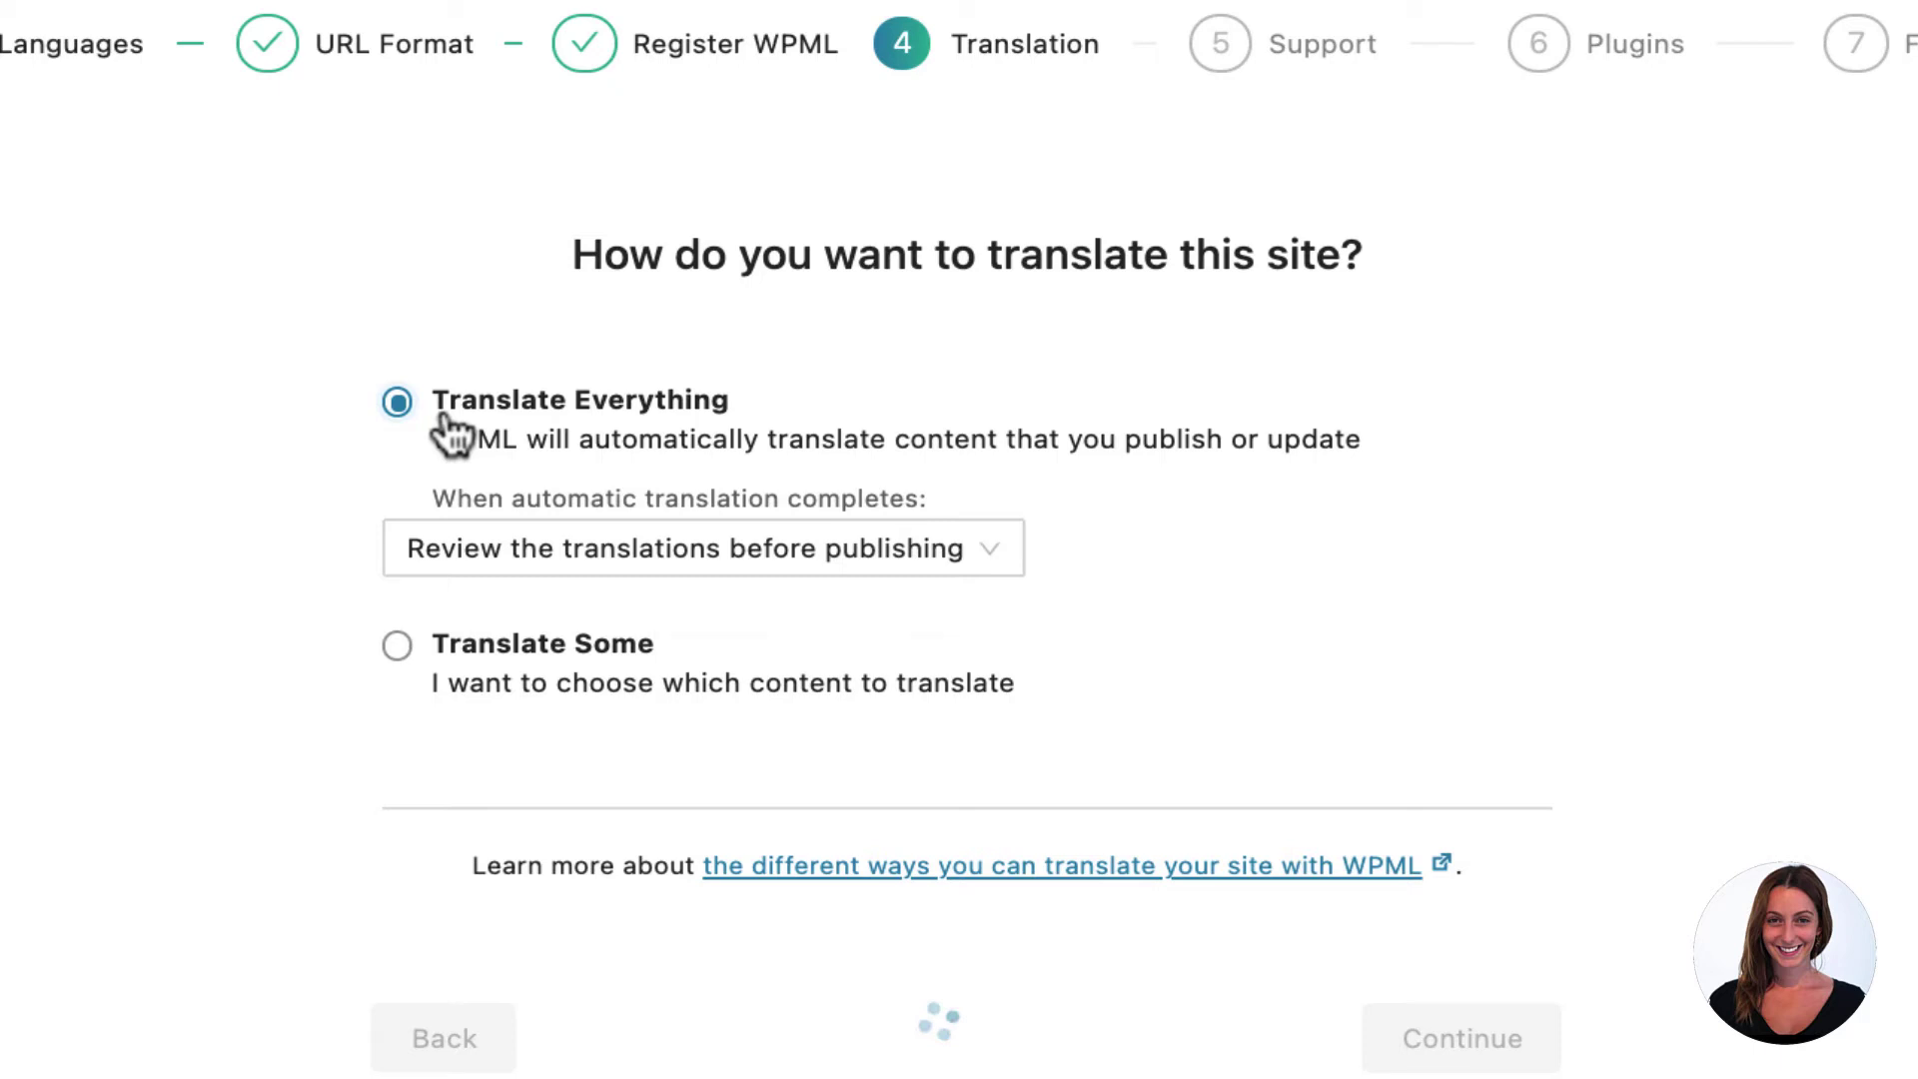
pyautogui.click(1005, 563)
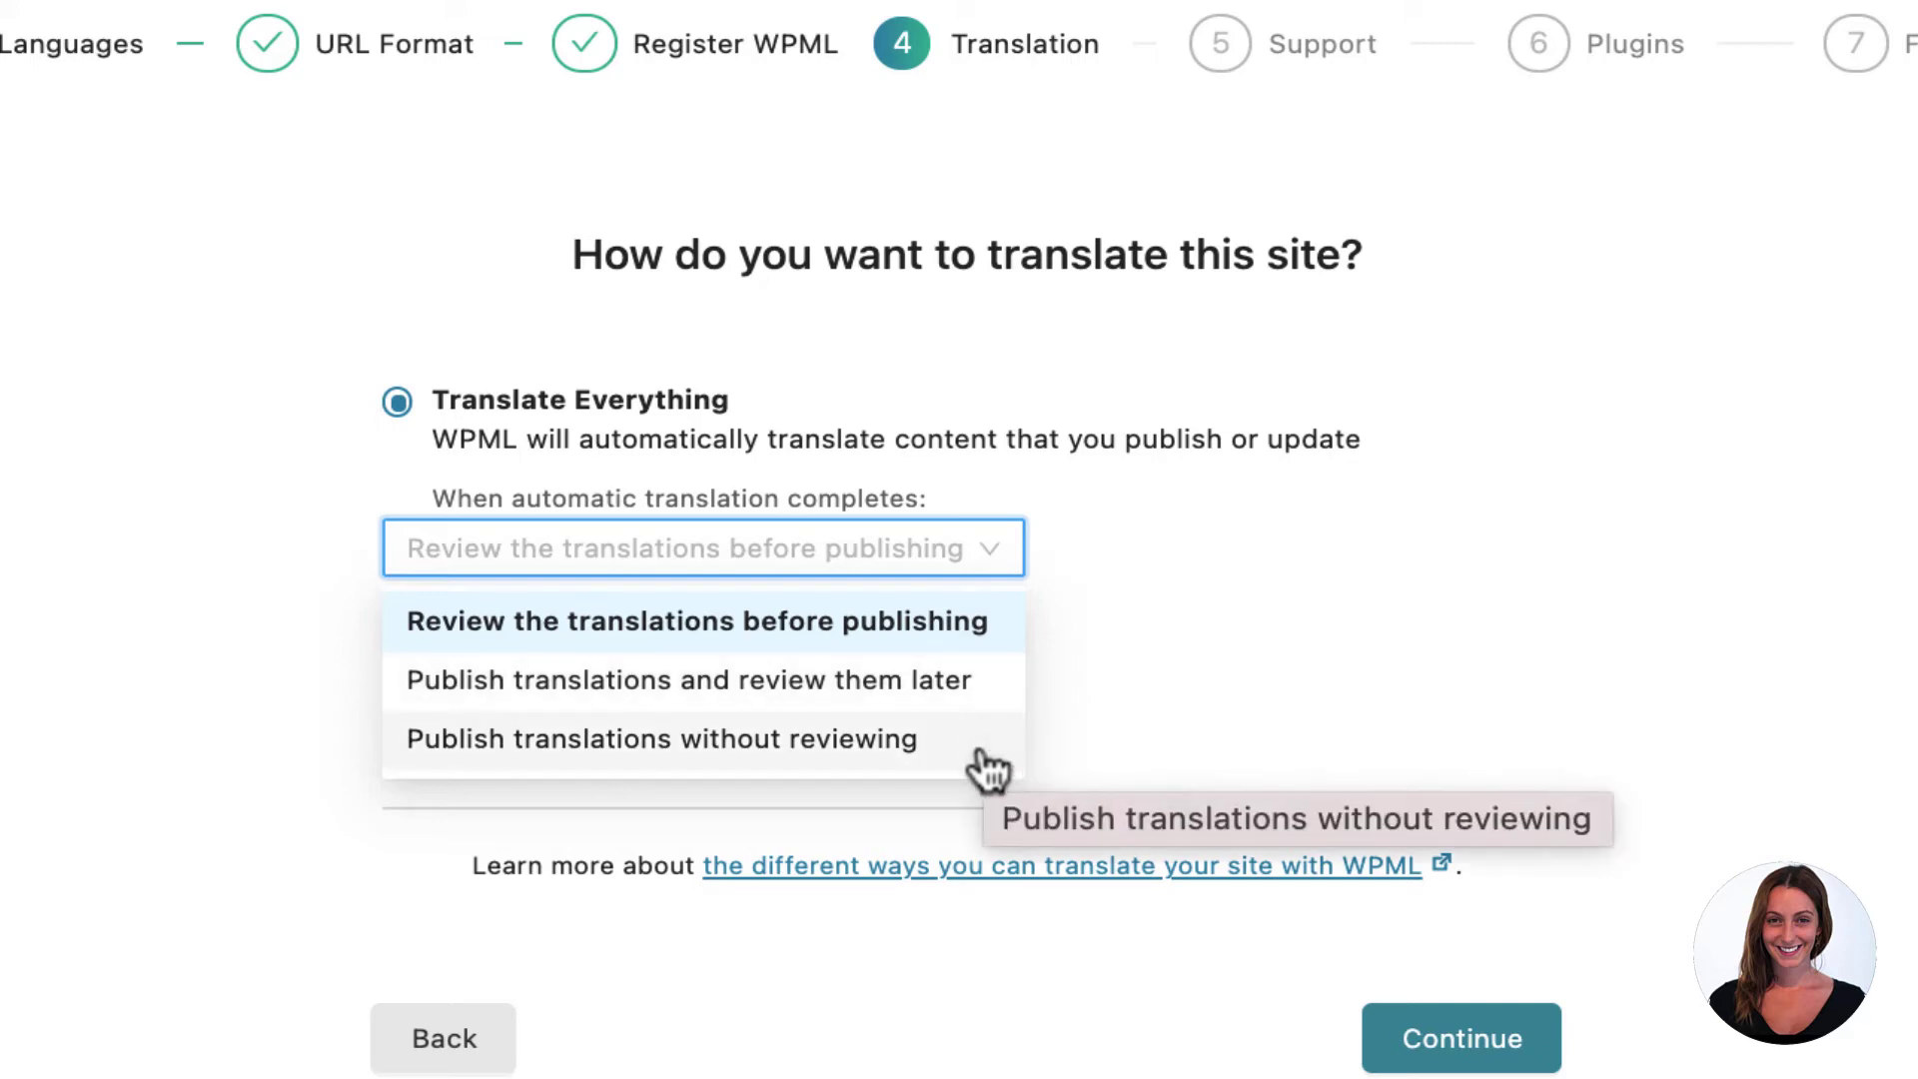
pyautogui.click(974, 699)
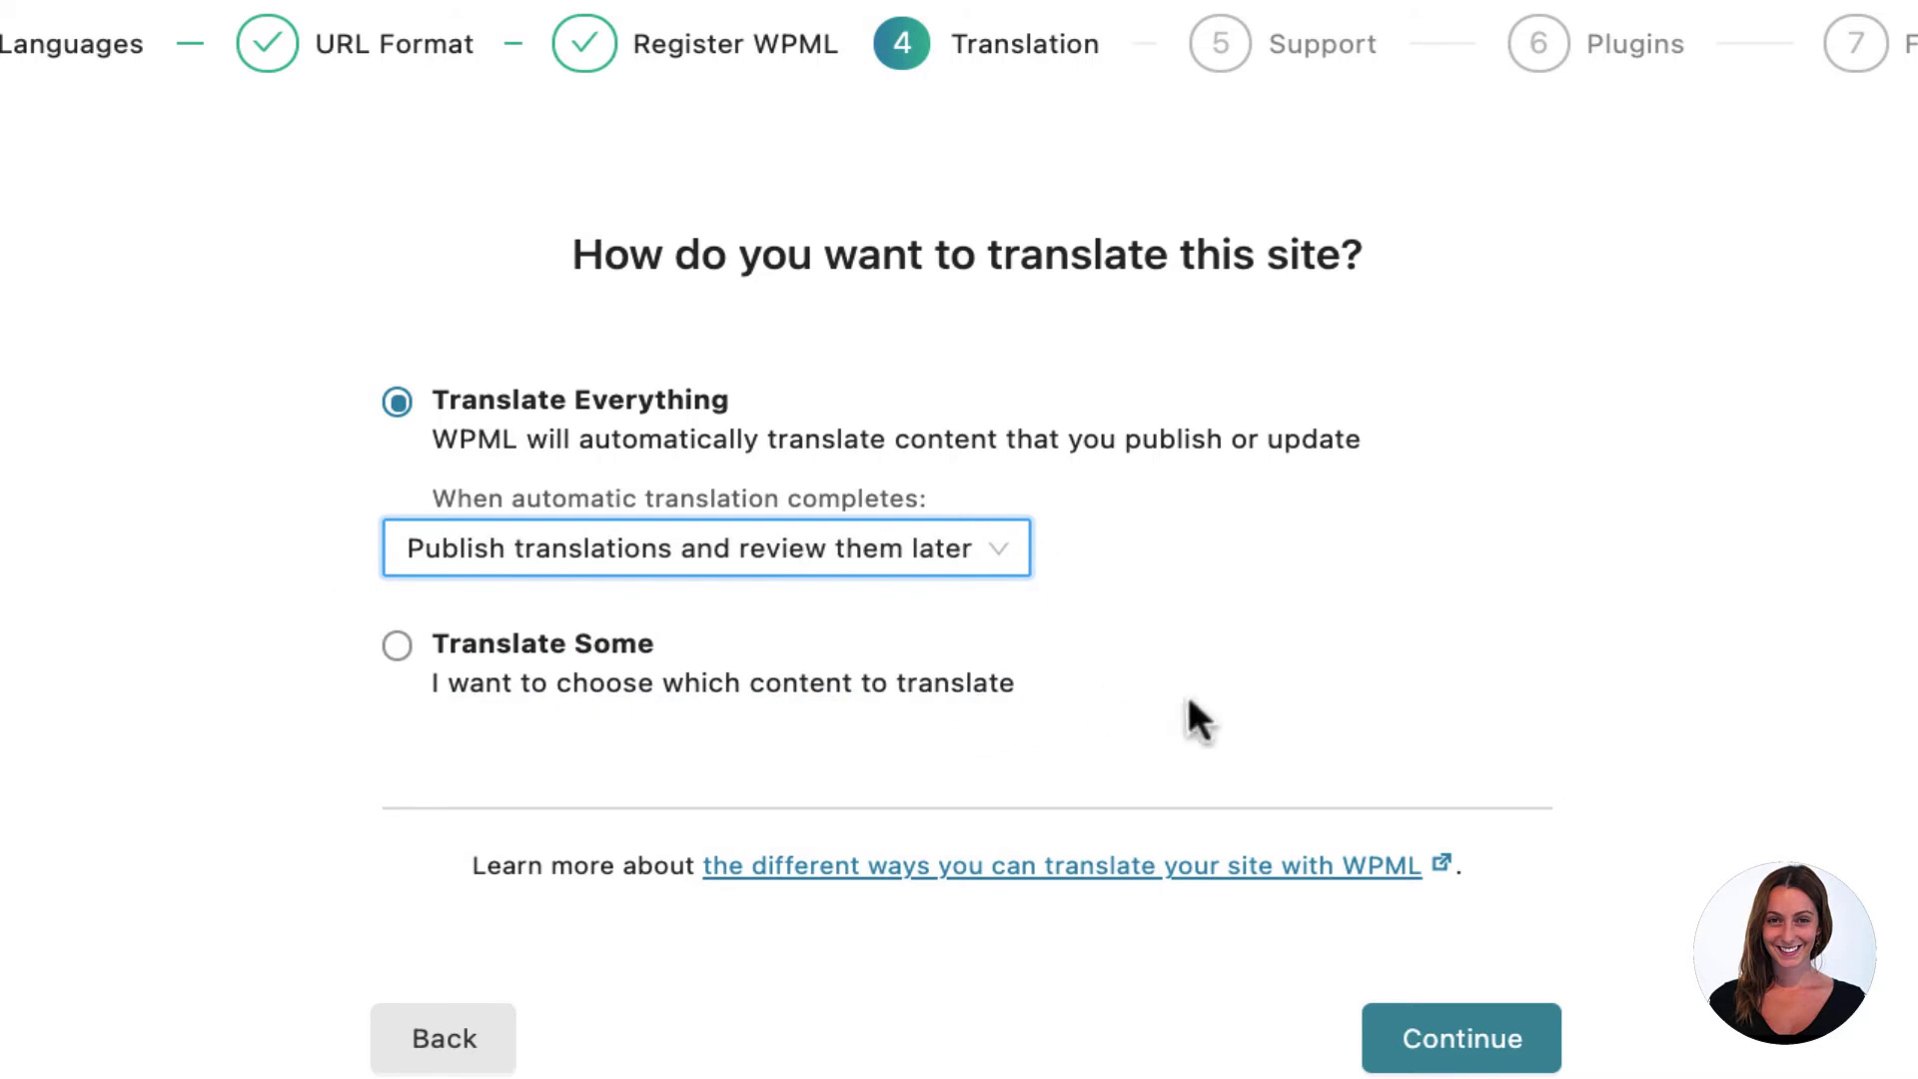
# Confirm the translation mode and decline sending theme and plugin information
pyautogui.click(1476, 1051)
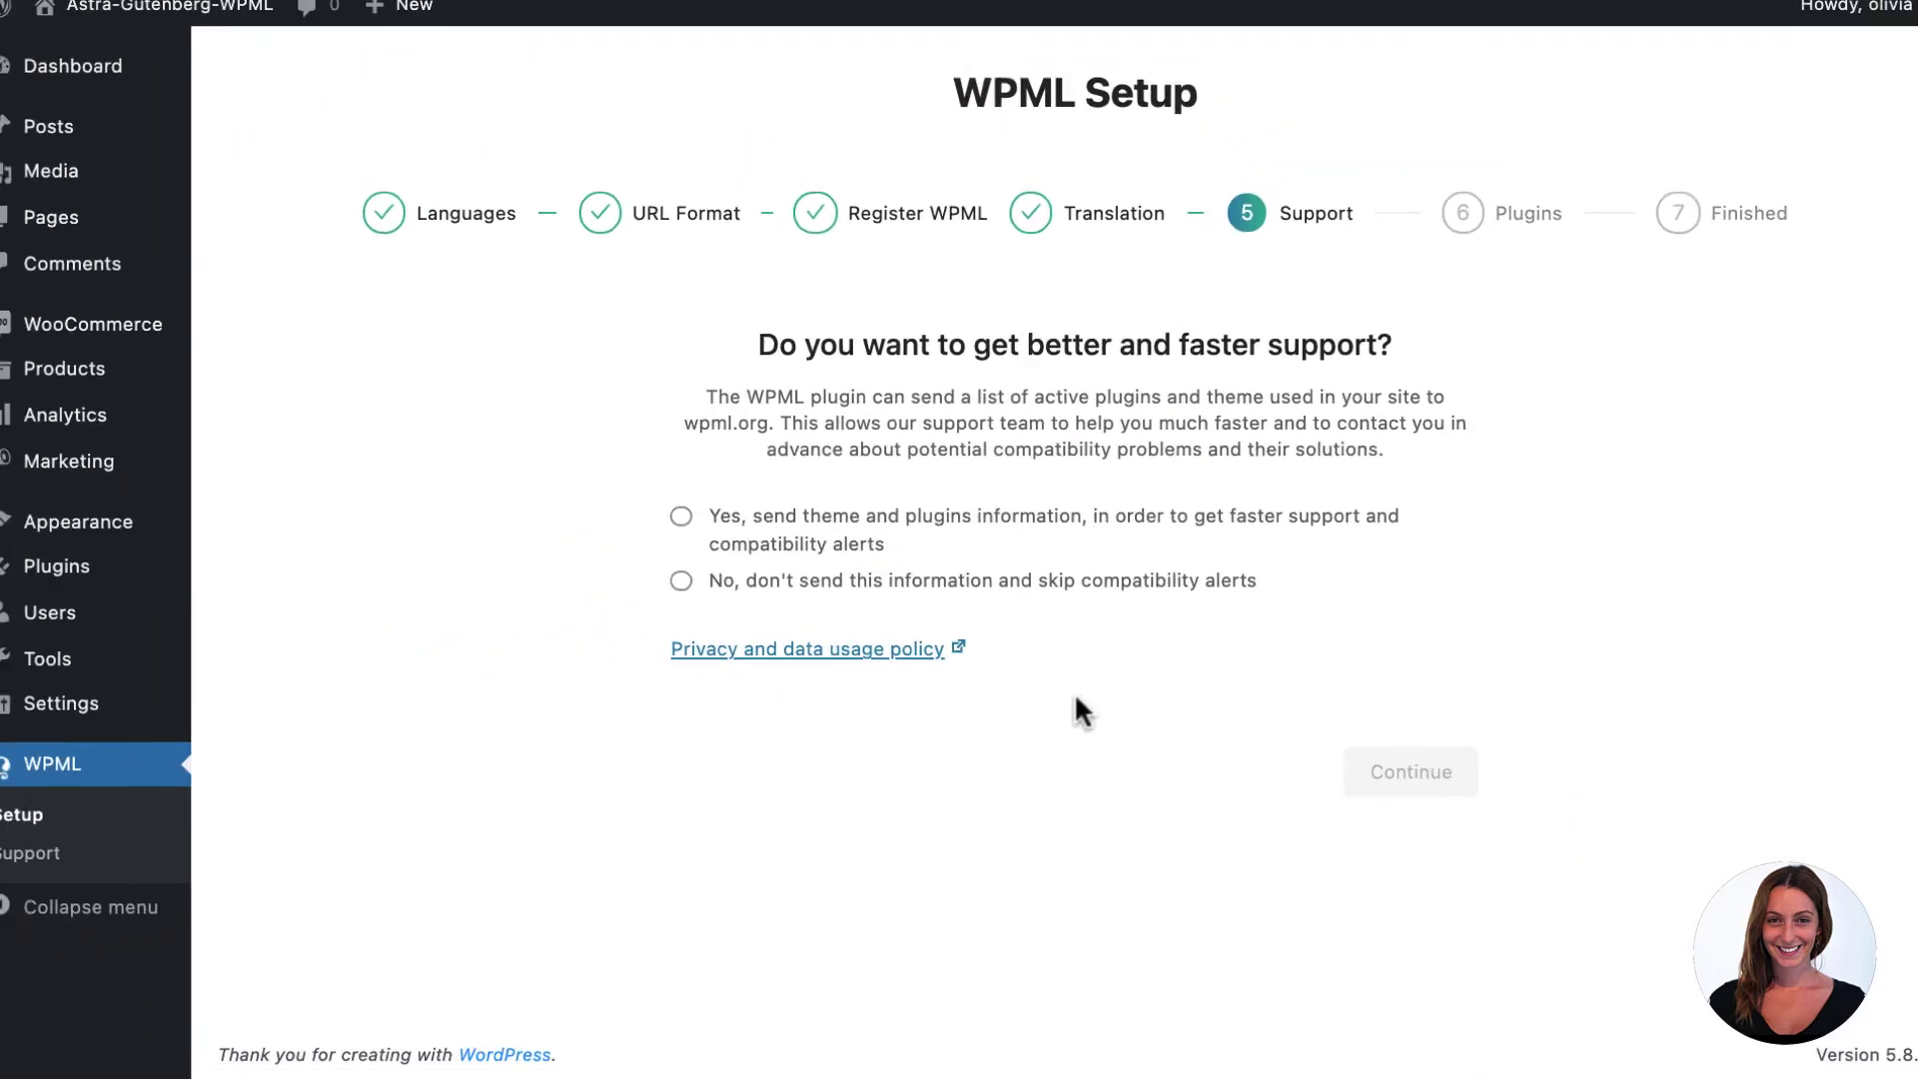
pyautogui.click(688, 582)
pyautogui.click(1435, 764)
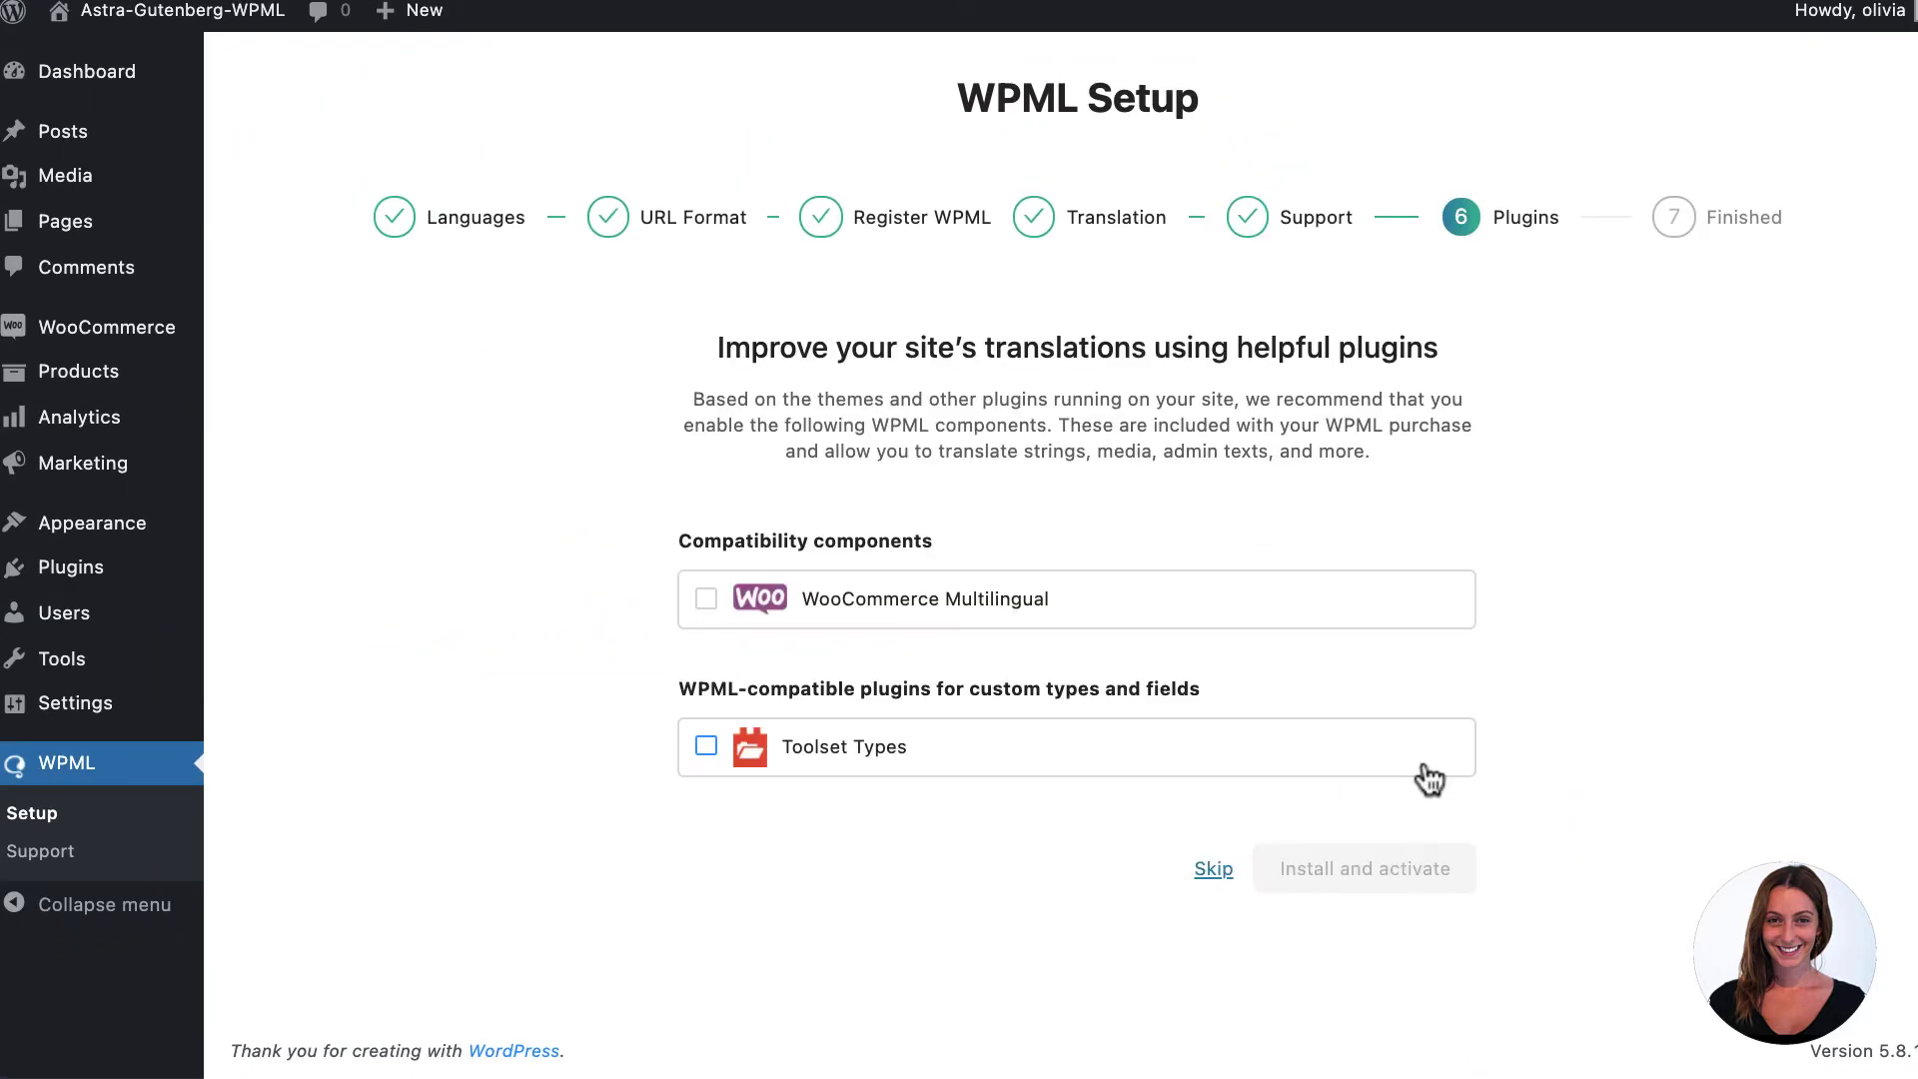
# Install and activate WooCommerce Multilingual, then finish the WPML wizard
pyautogui.click(708, 599)
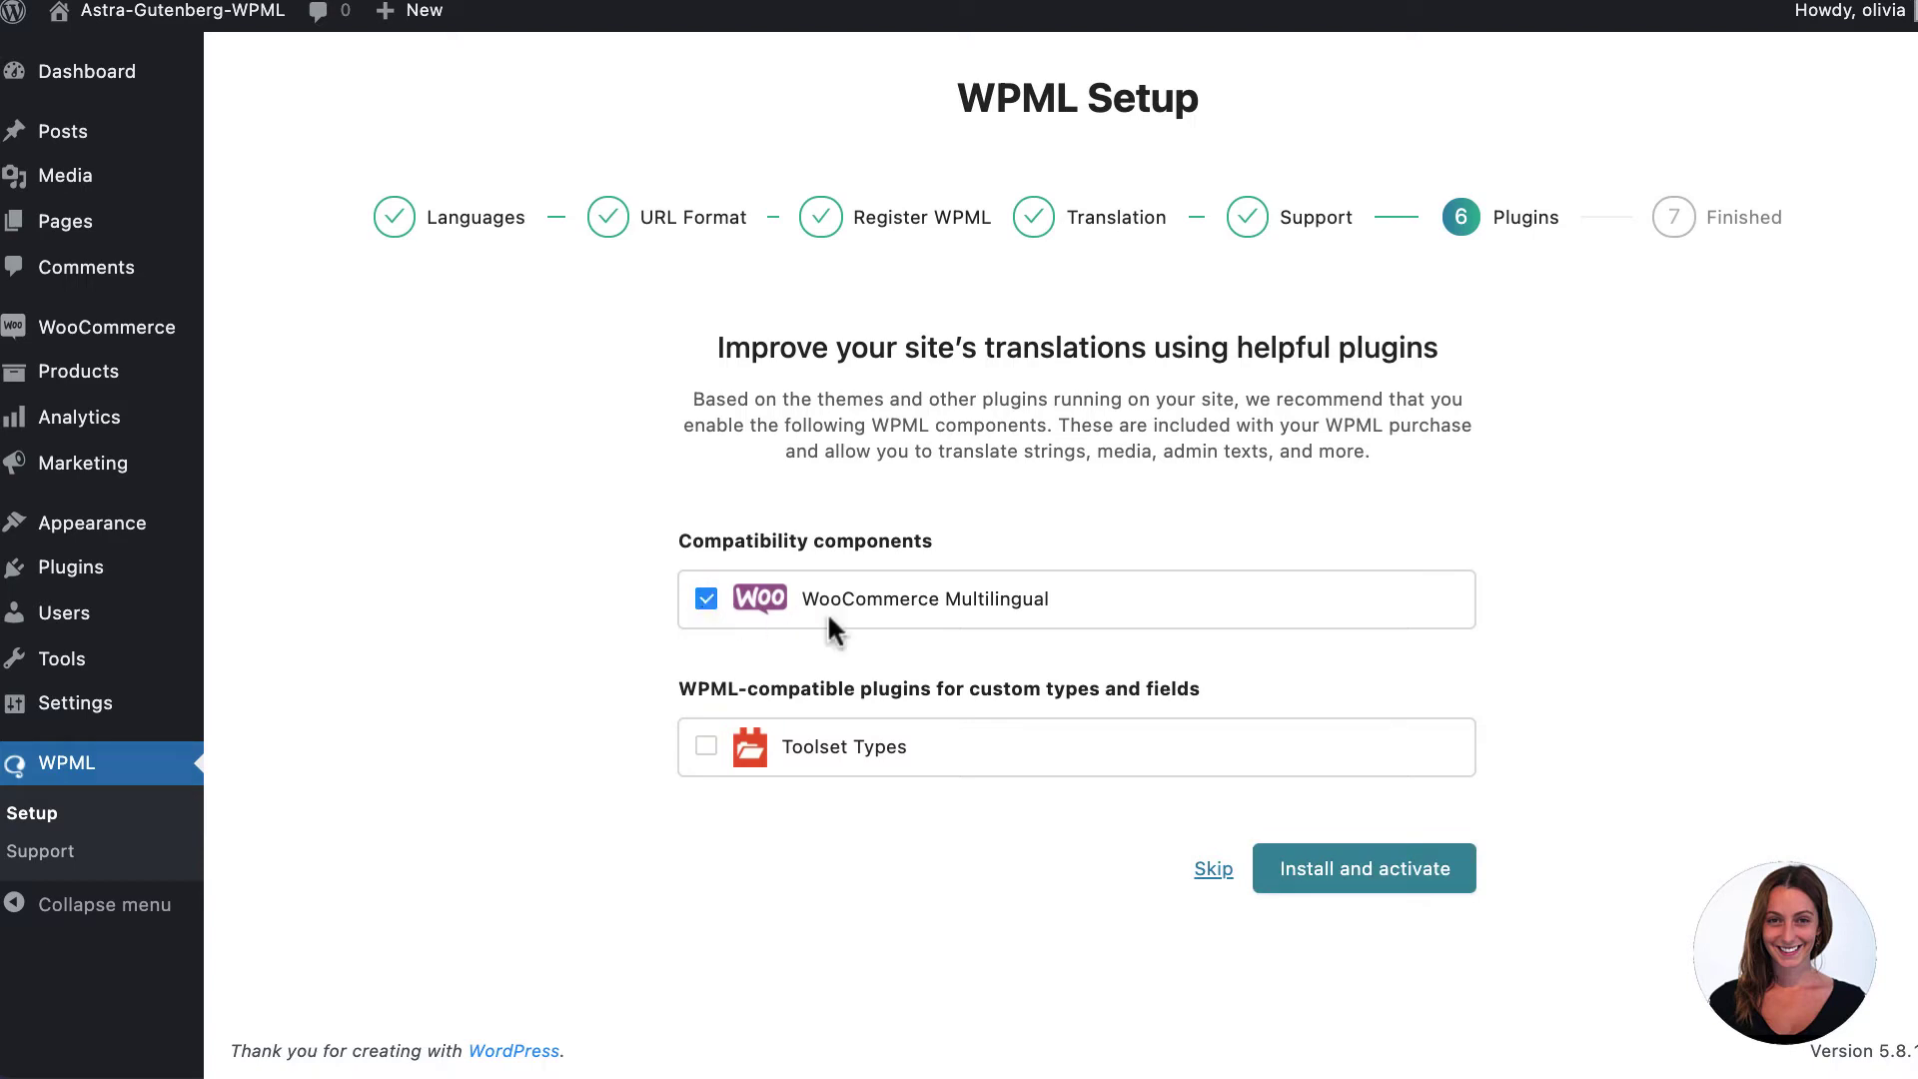
pyautogui.click(1379, 886)
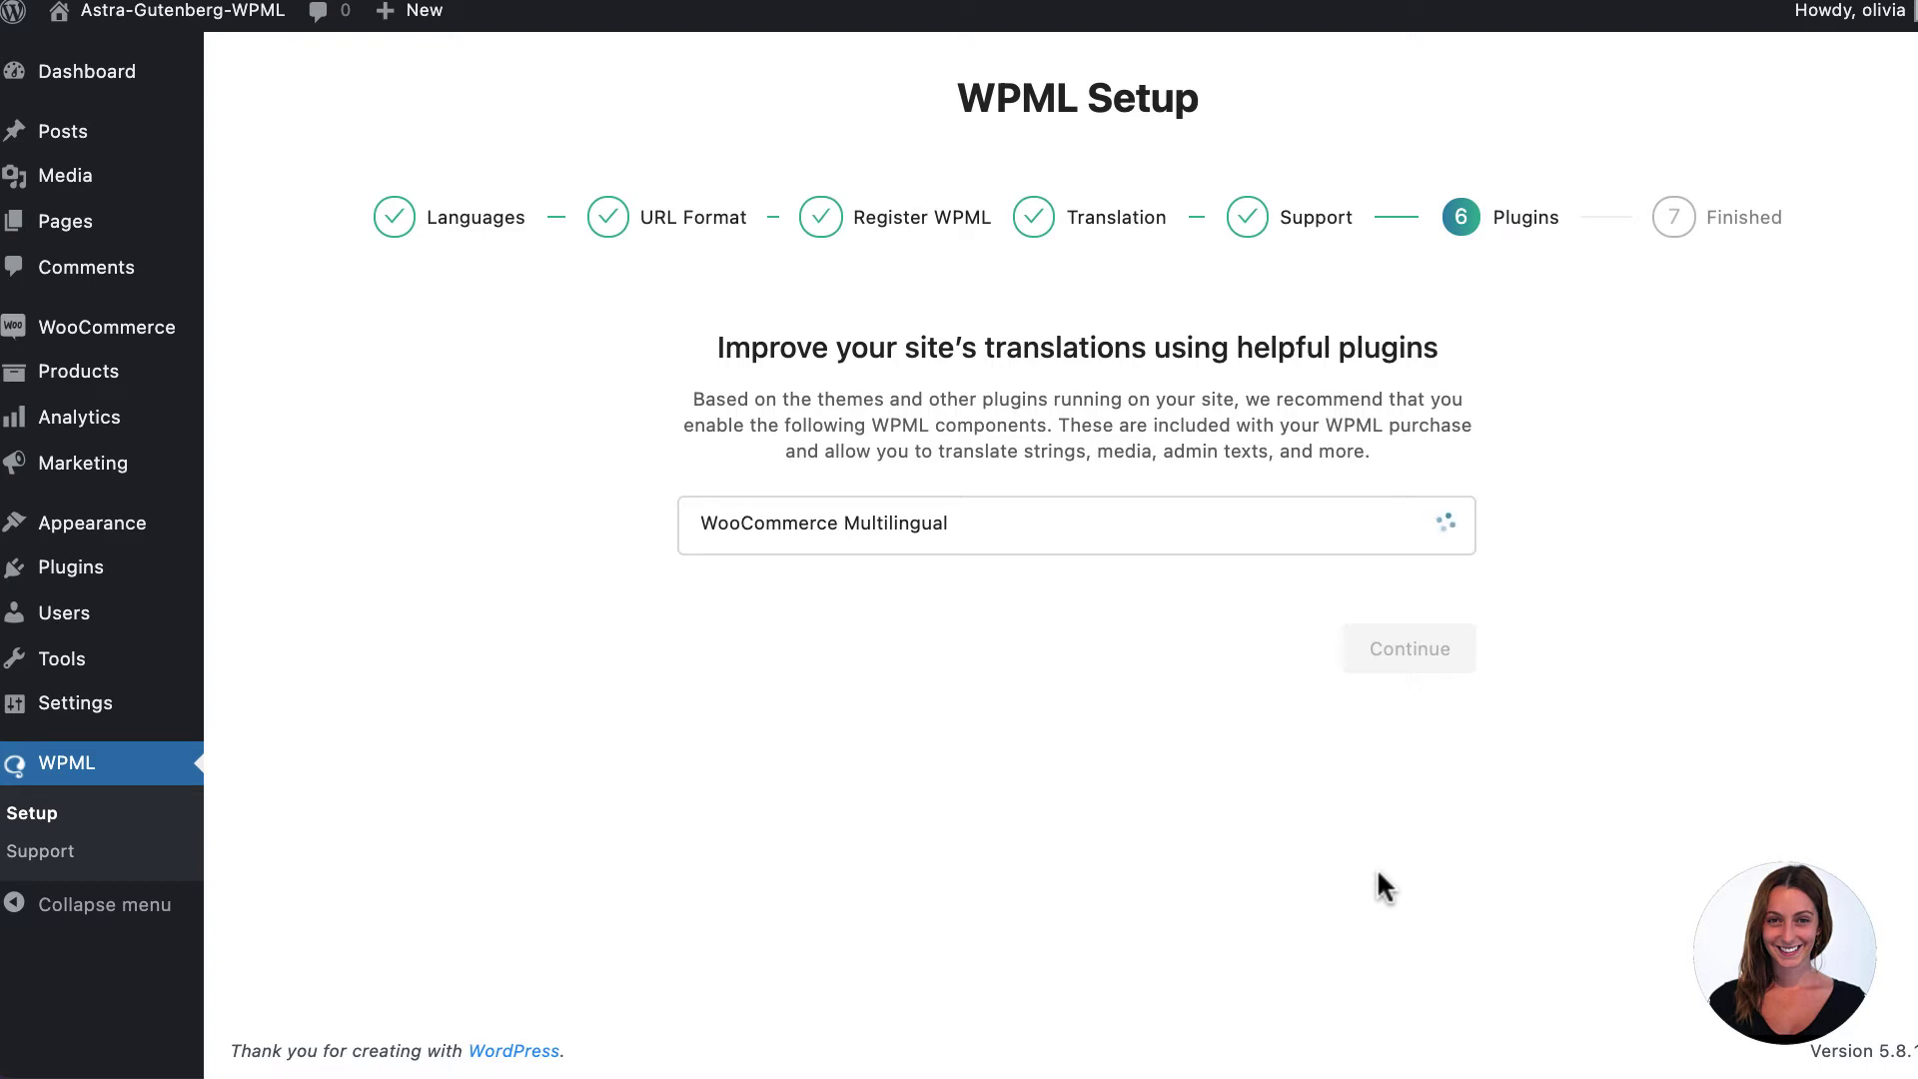
pyautogui.click(1419, 651)
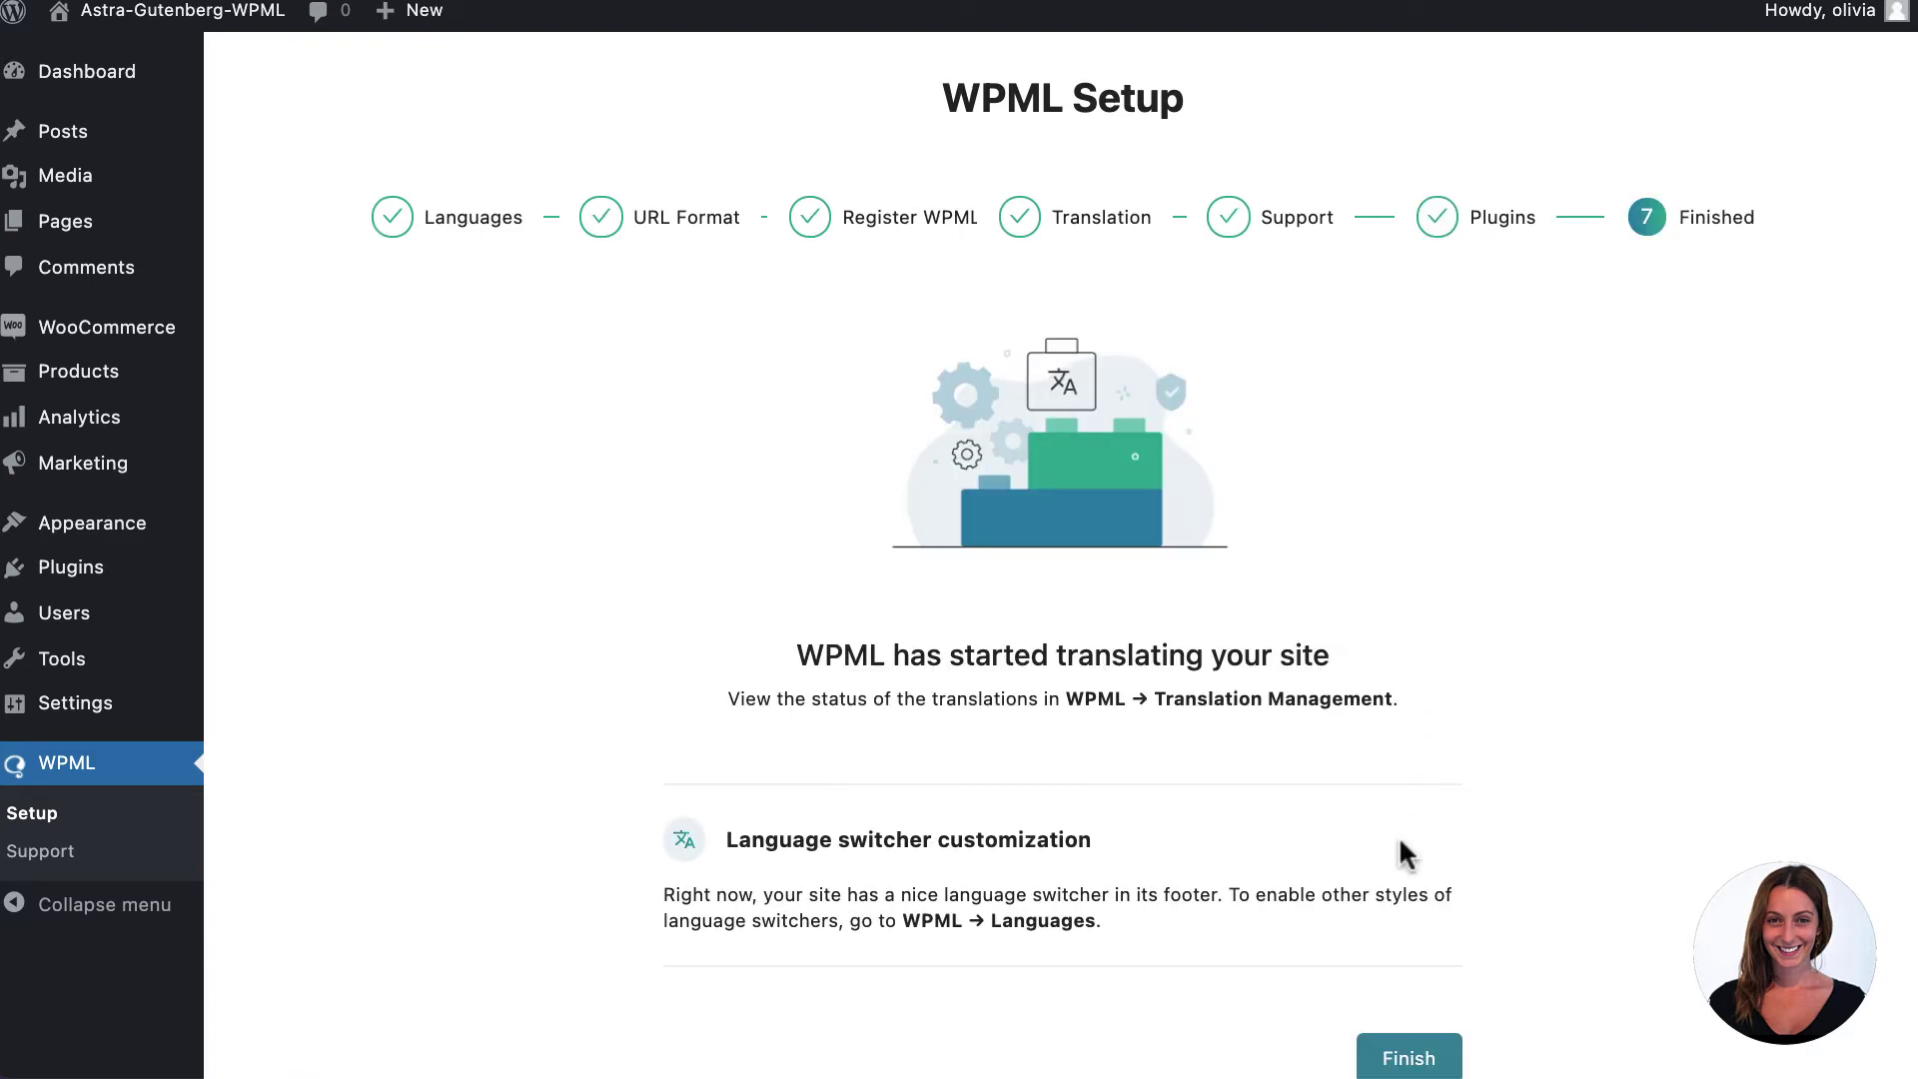
pyautogui.scroll(-1, 1404, 899)
pyautogui.click(1411, 997)
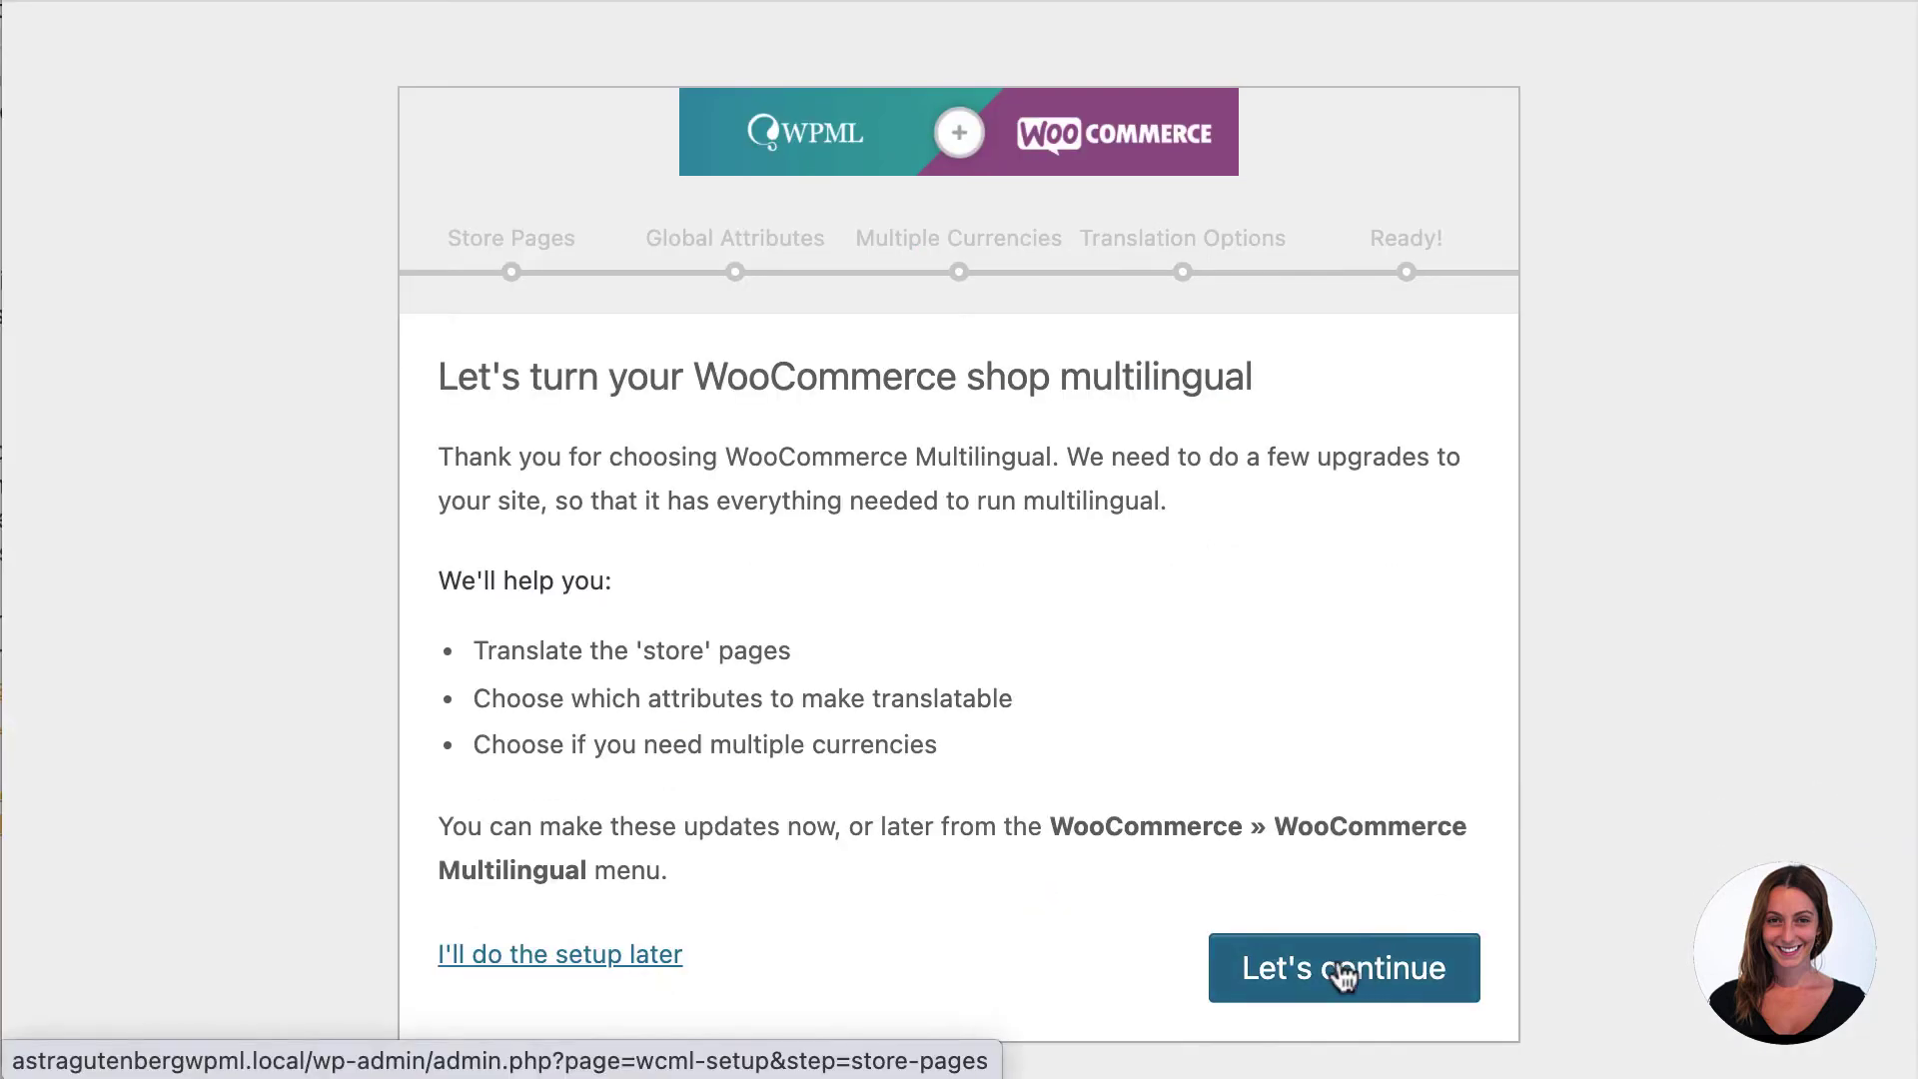
# Create the missing French store pages and accept the translatable attributes
pyautogui.click(1344, 974)
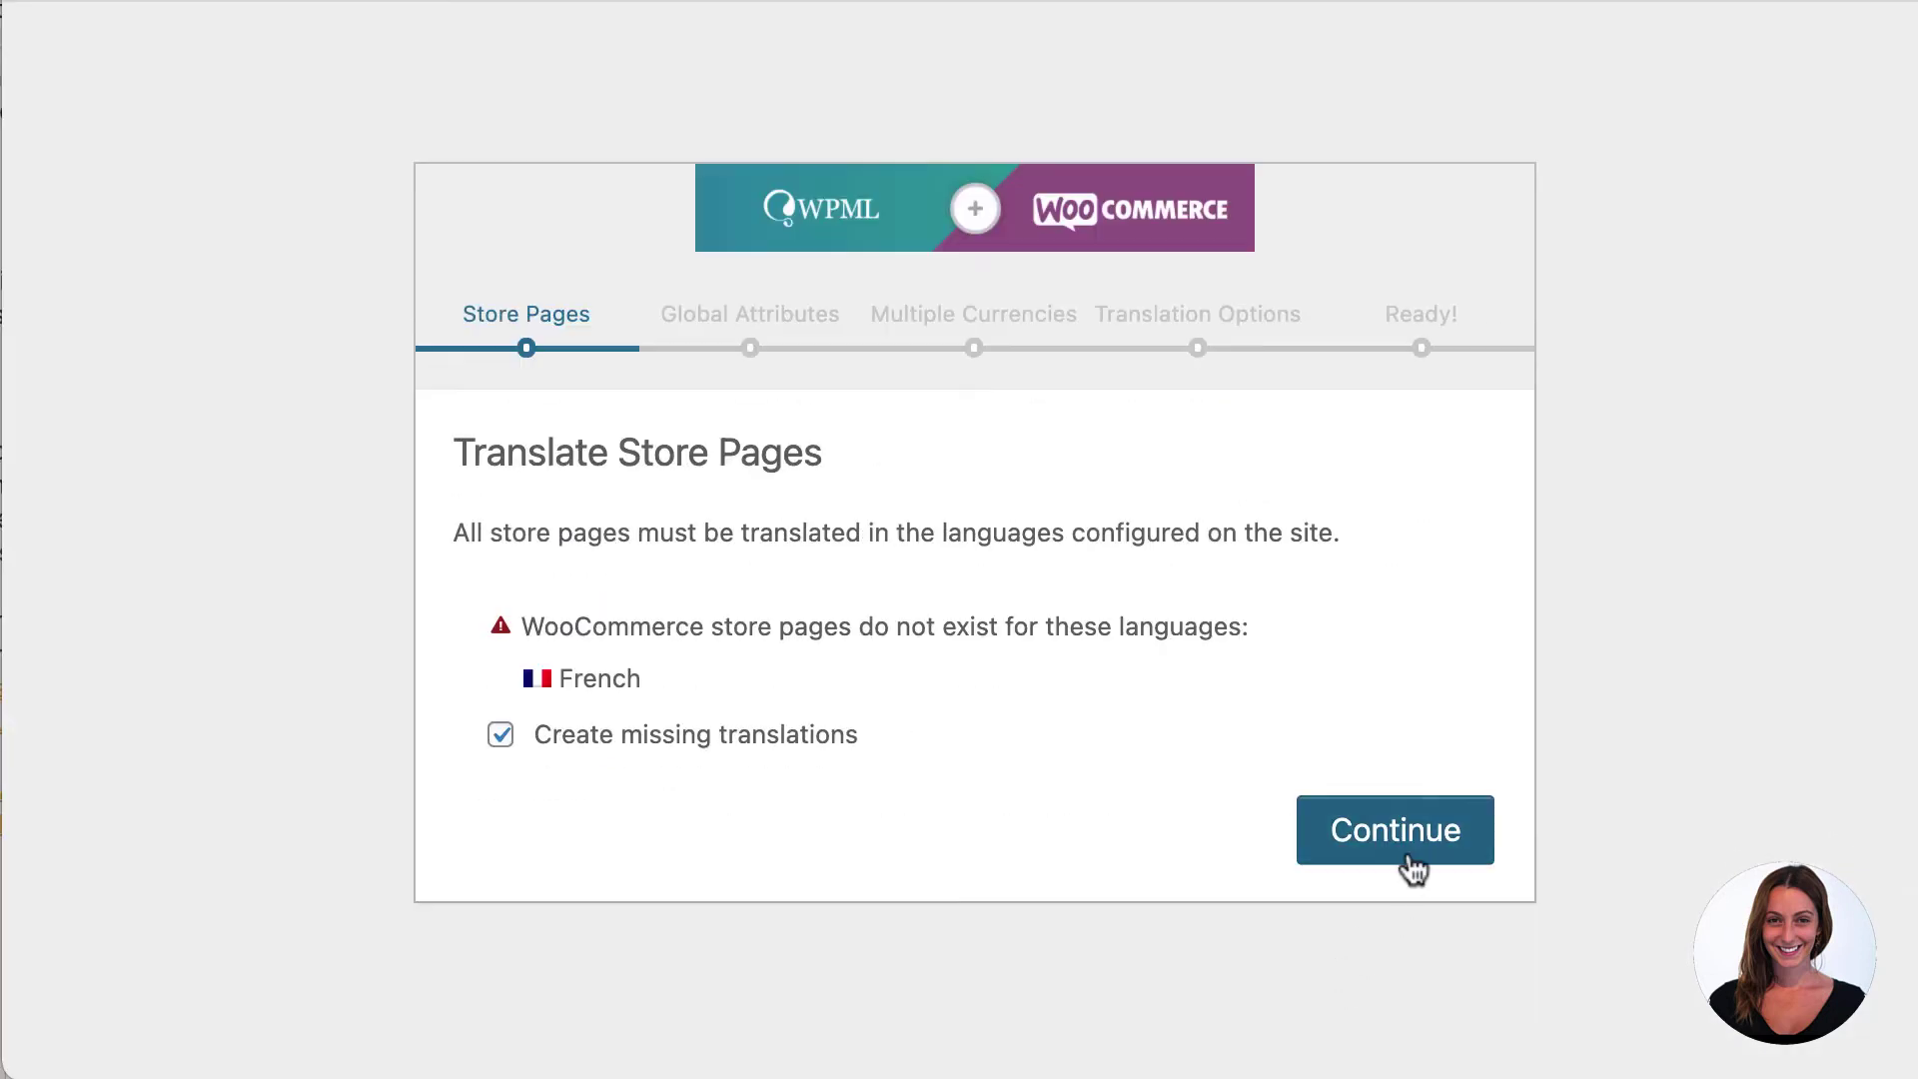
pyautogui.click(1421, 831)
pyautogui.click(1429, 639)
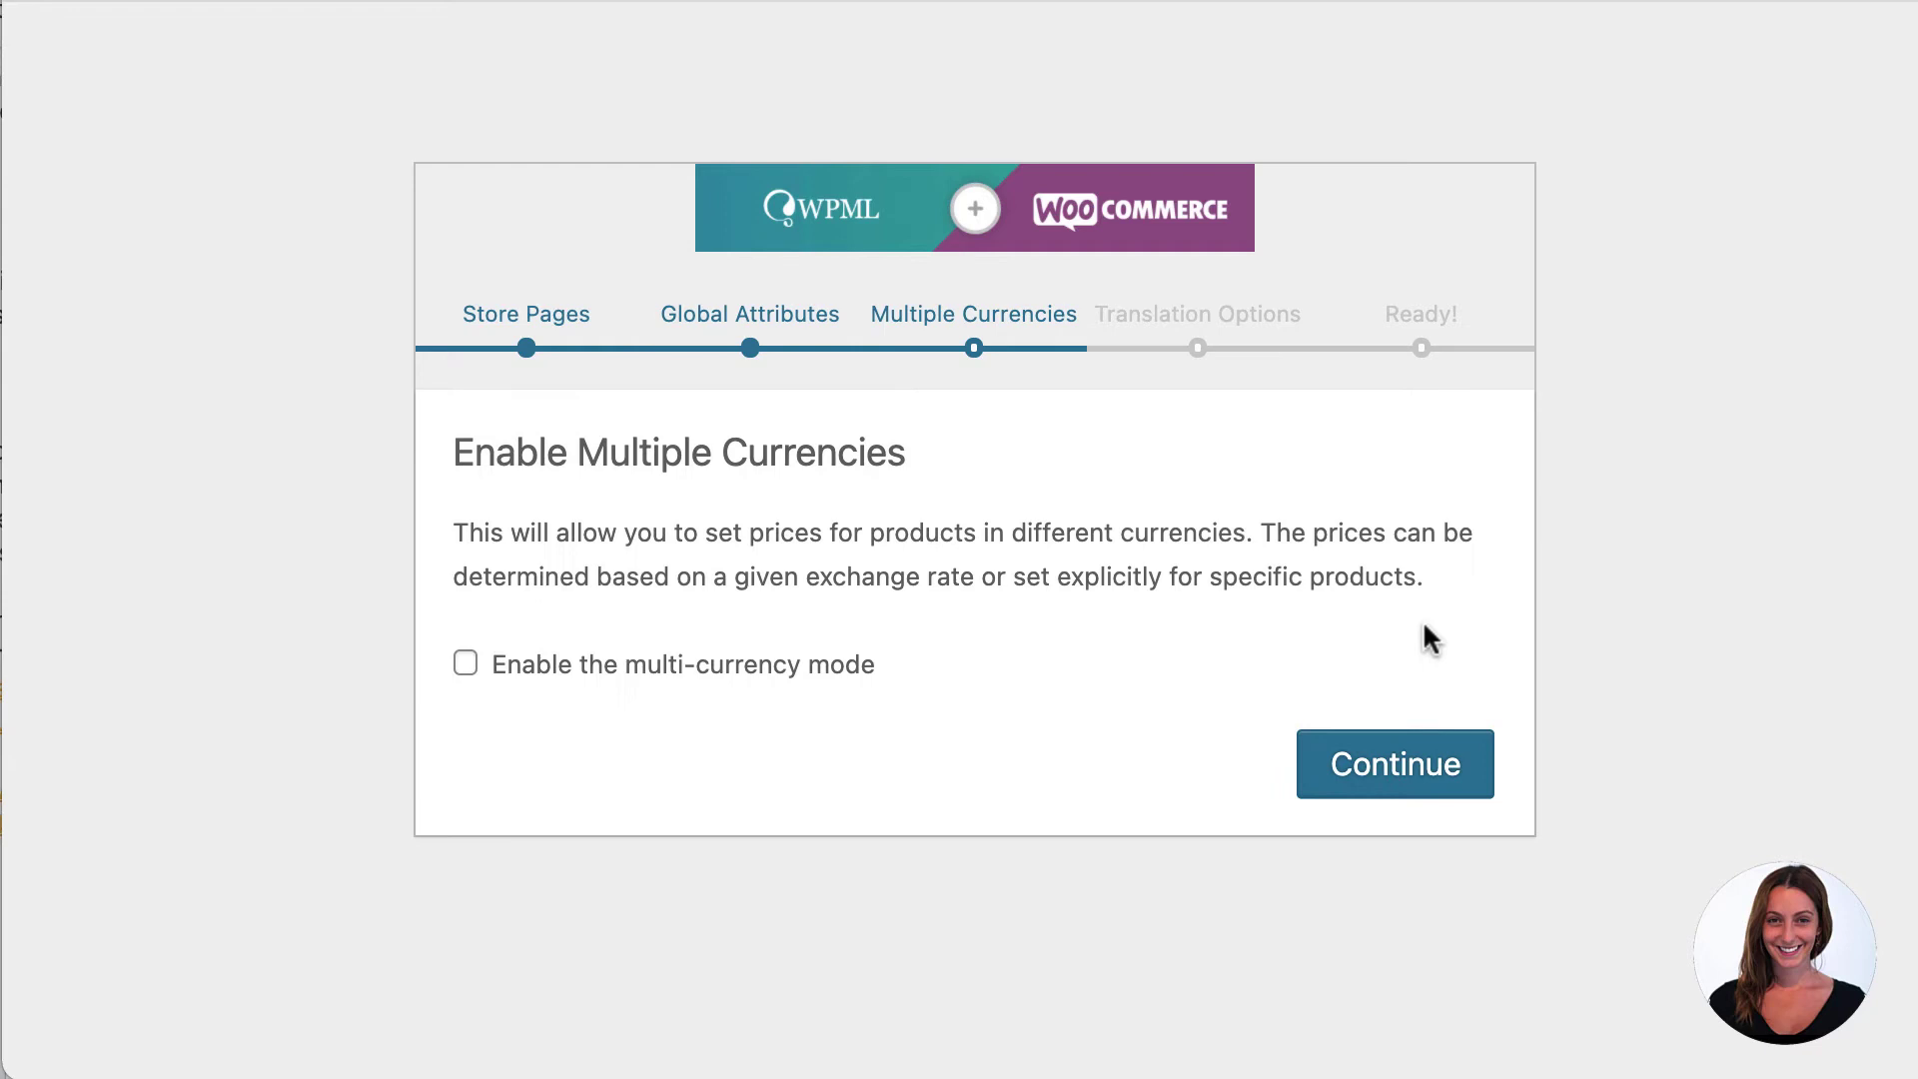
# Enable multi-currency mode, show products only once translated, and close the setup
pyautogui.click(466, 667)
pyautogui.click(1403, 789)
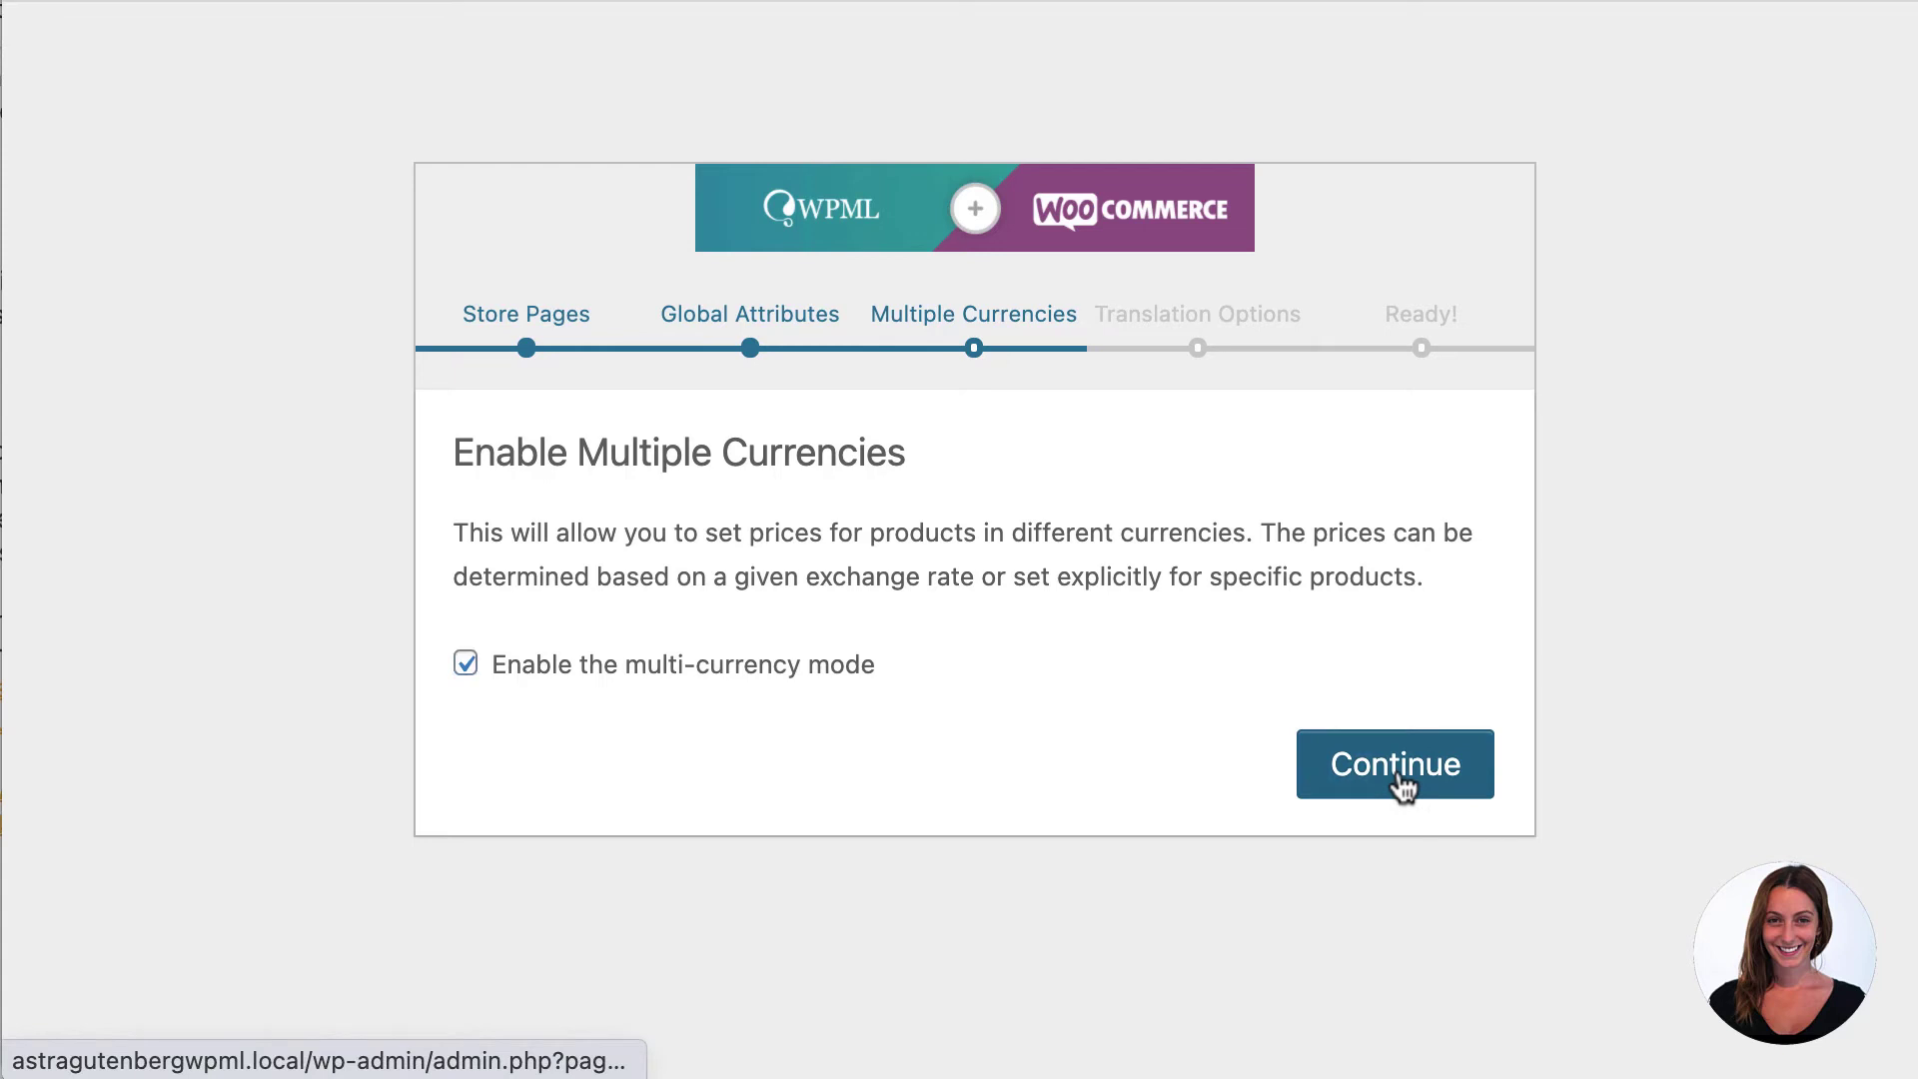
pyautogui.click(1403, 788)
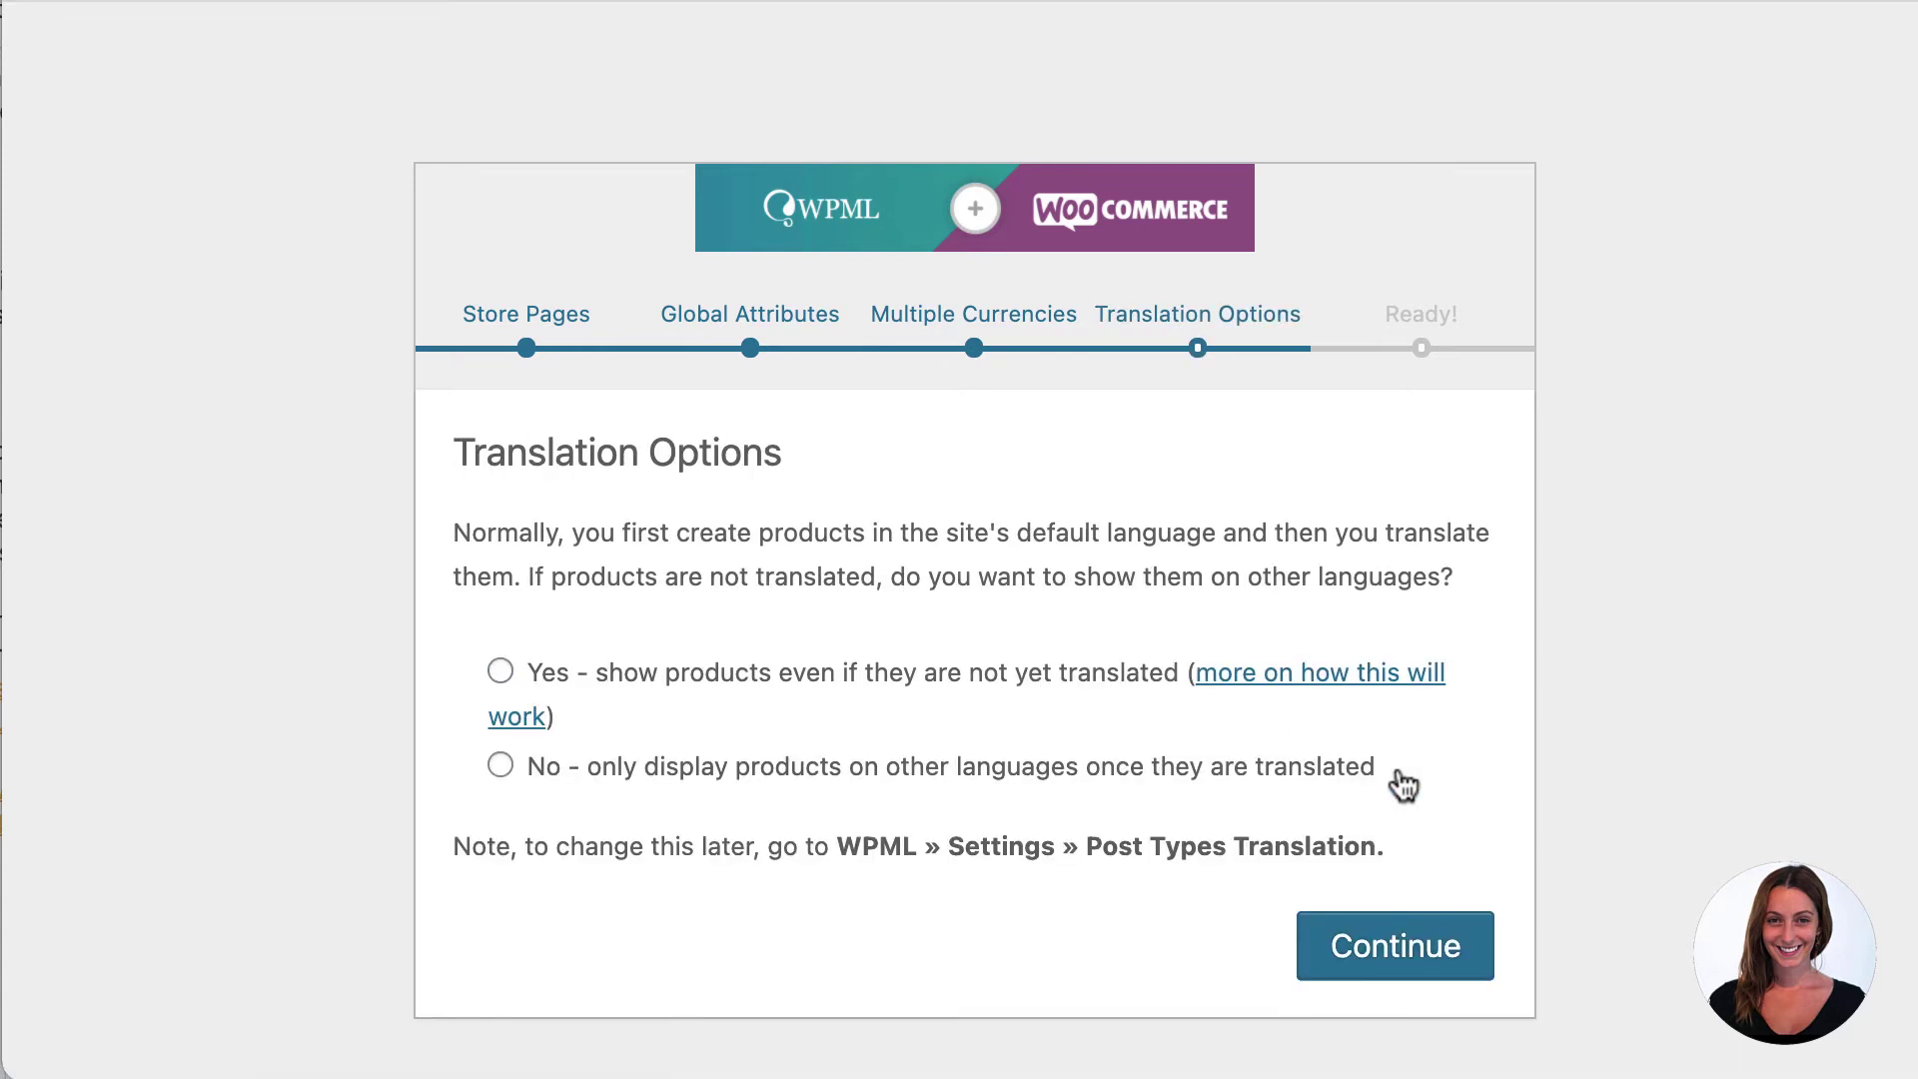
pyautogui.click(500, 767)
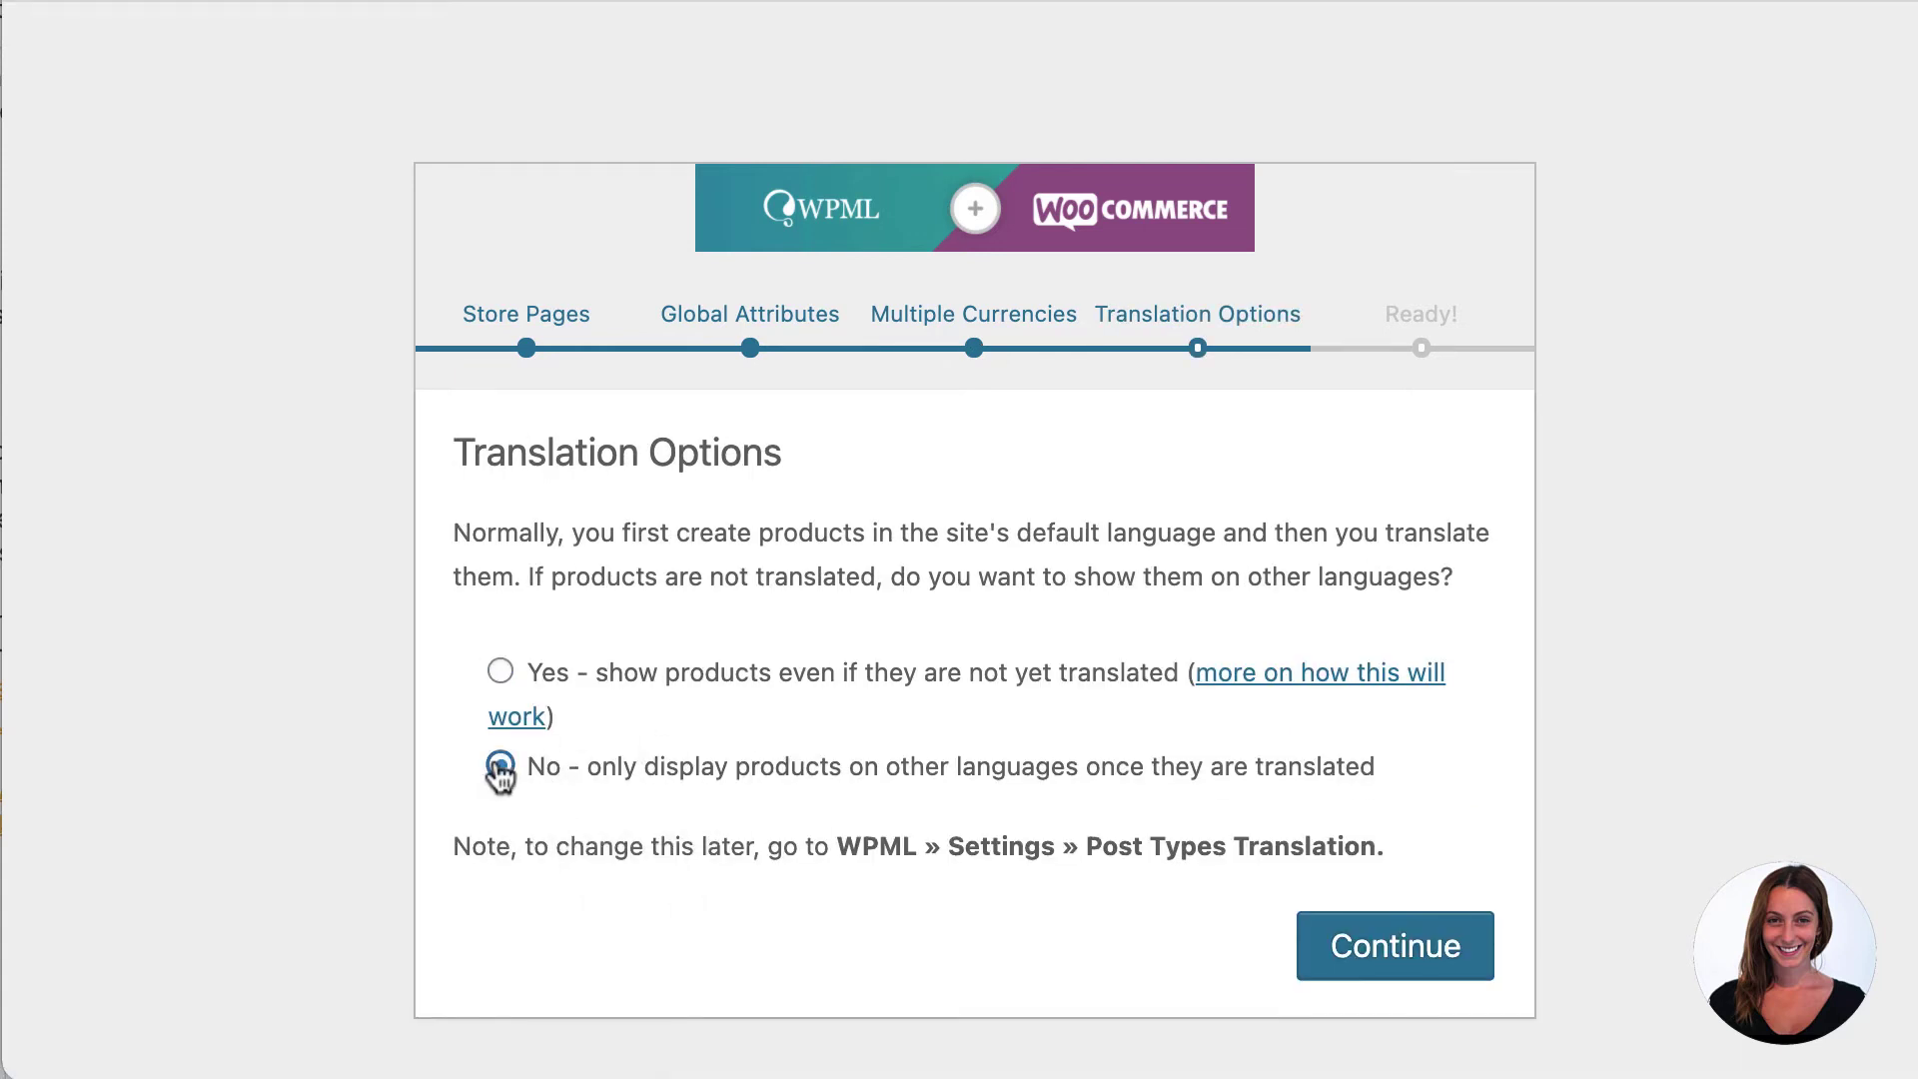
pyautogui.click(1409, 949)
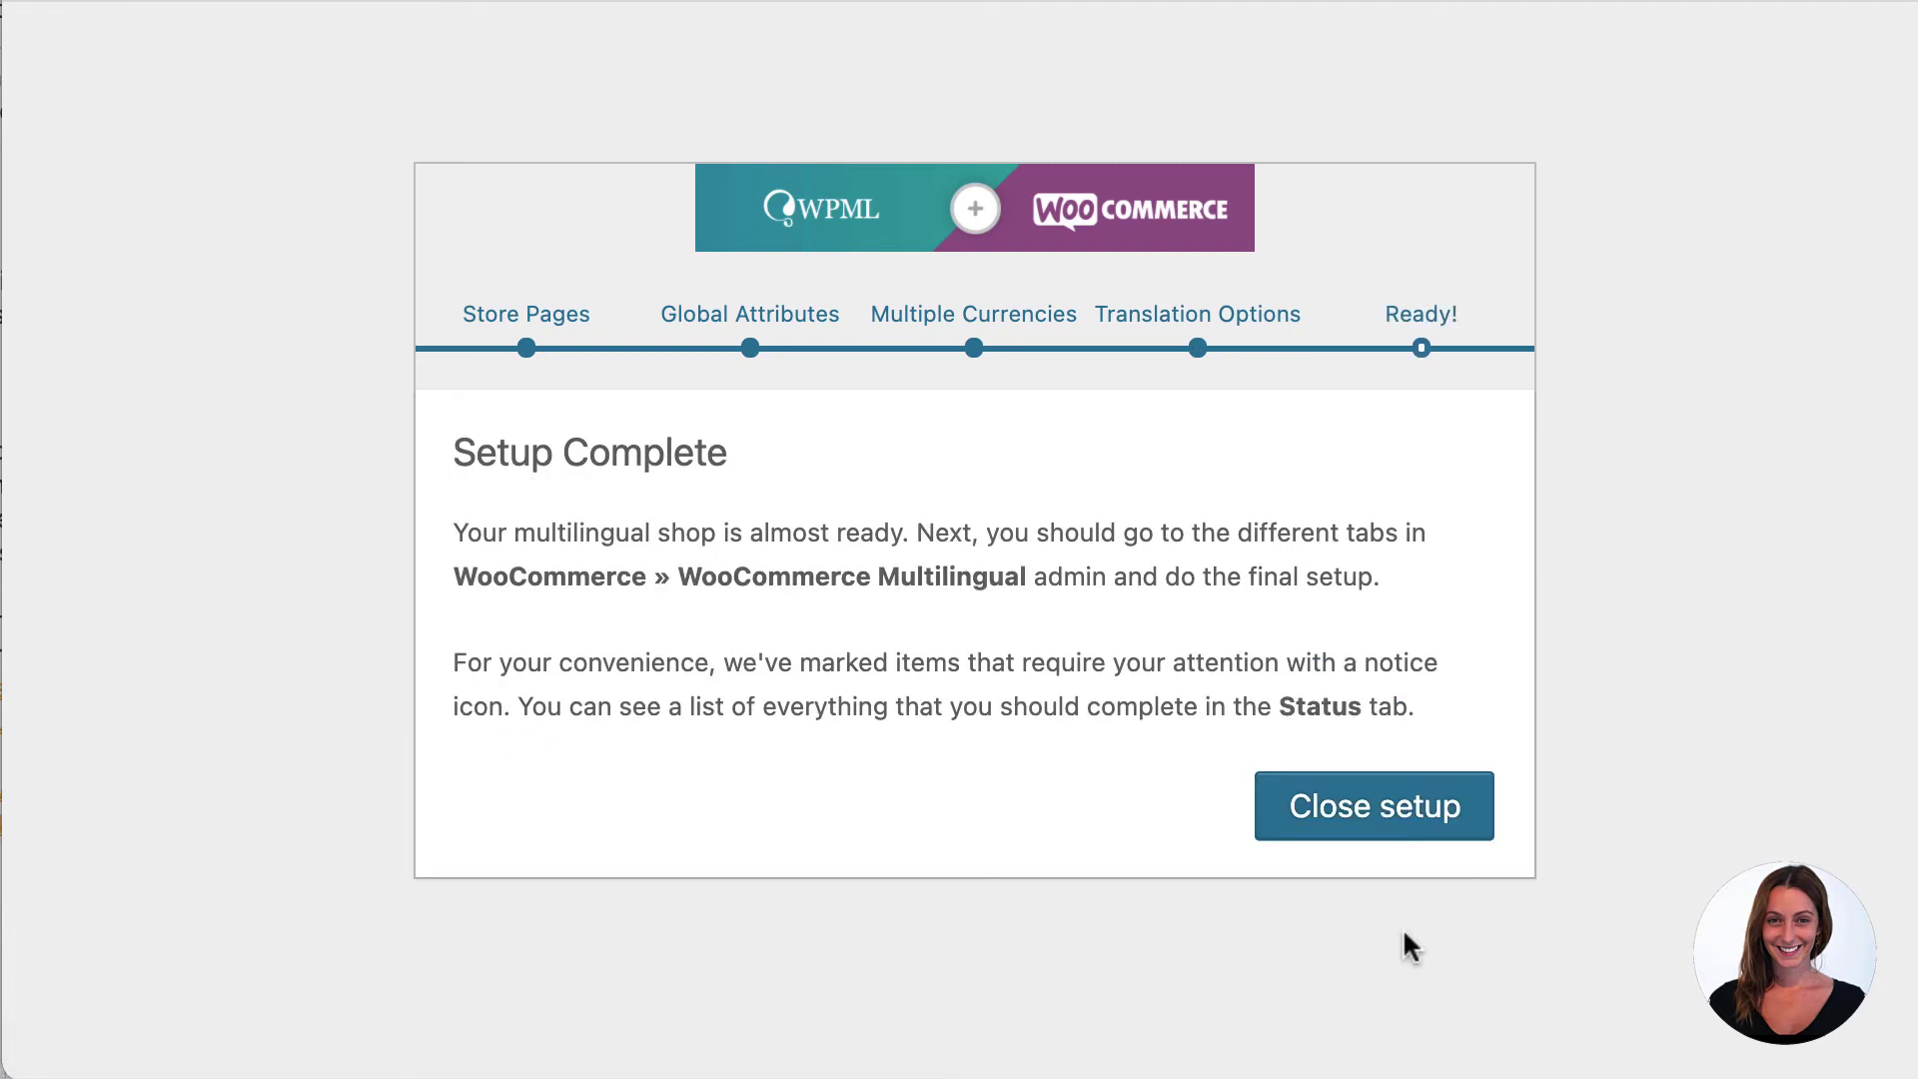
pyautogui.click(1402, 825)
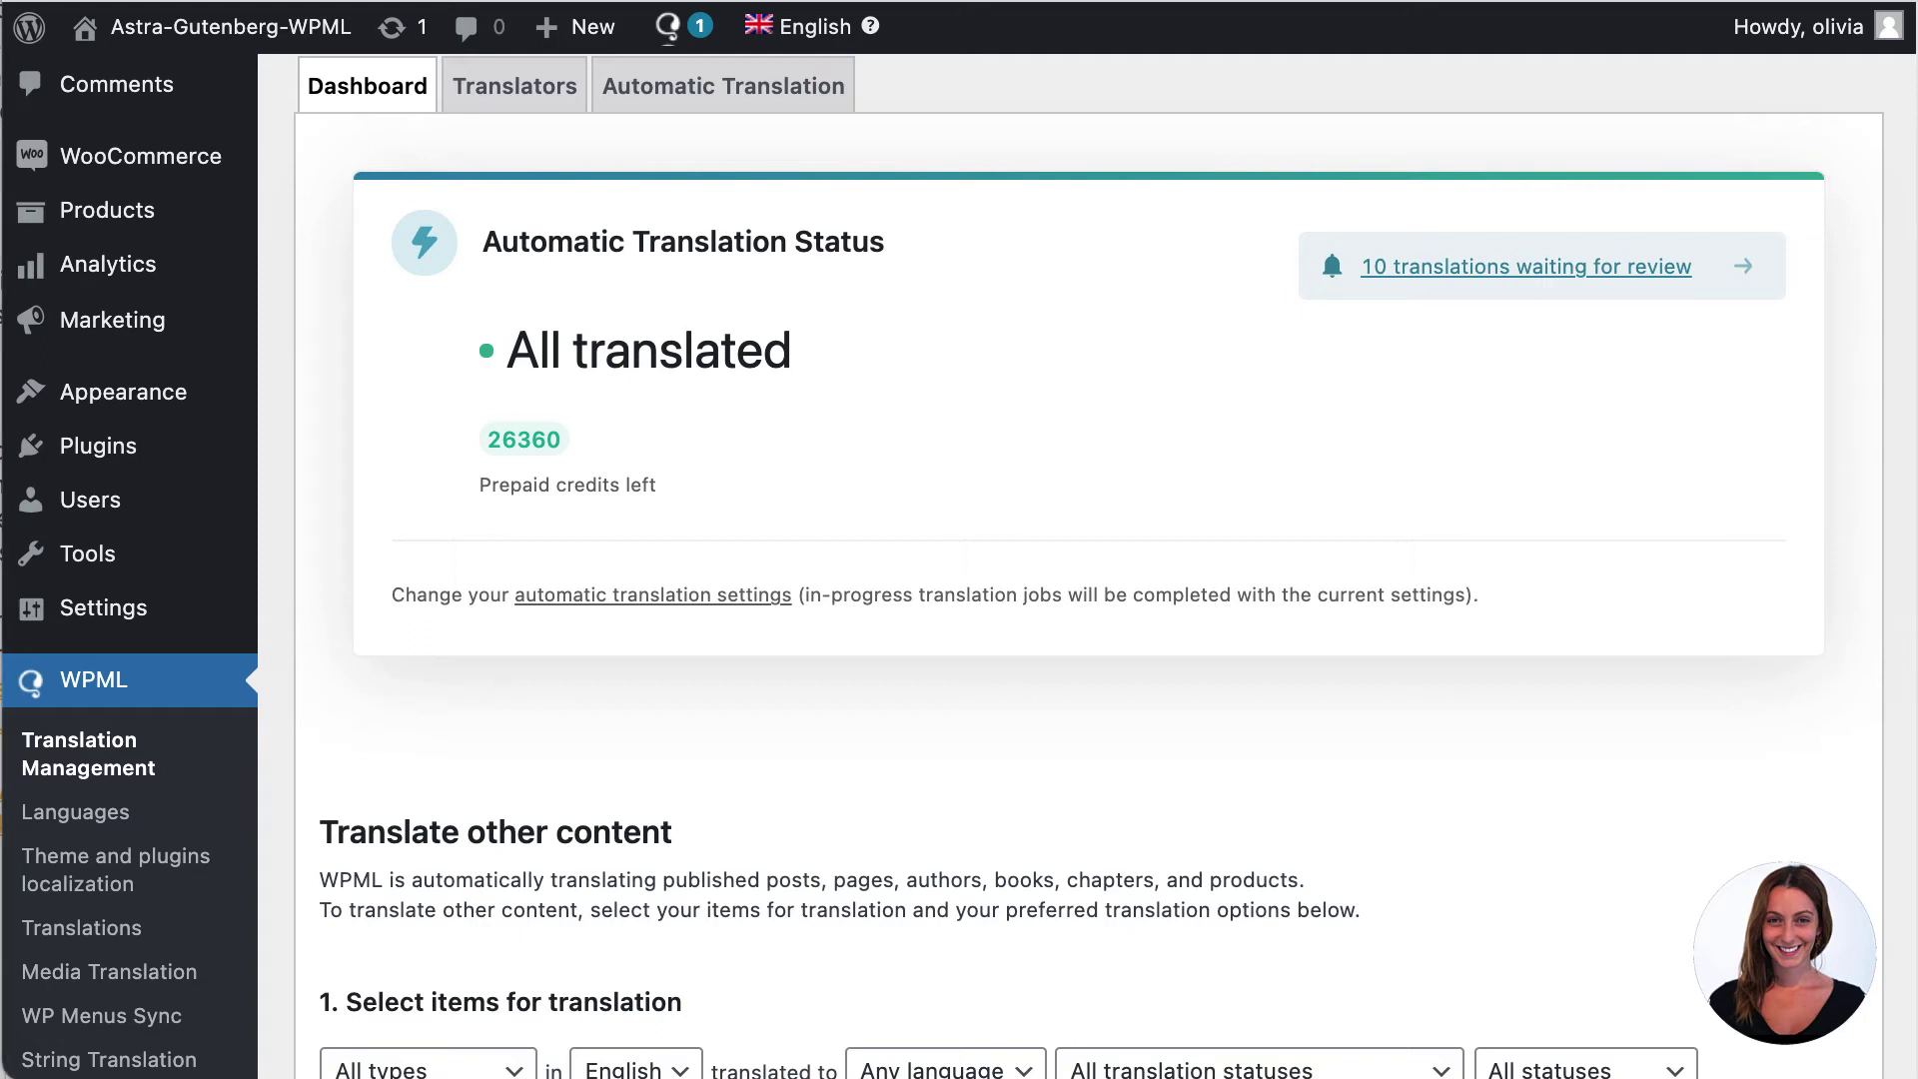
# Open the queue of 10 translations waiting for review
pyautogui.click(1517, 272)
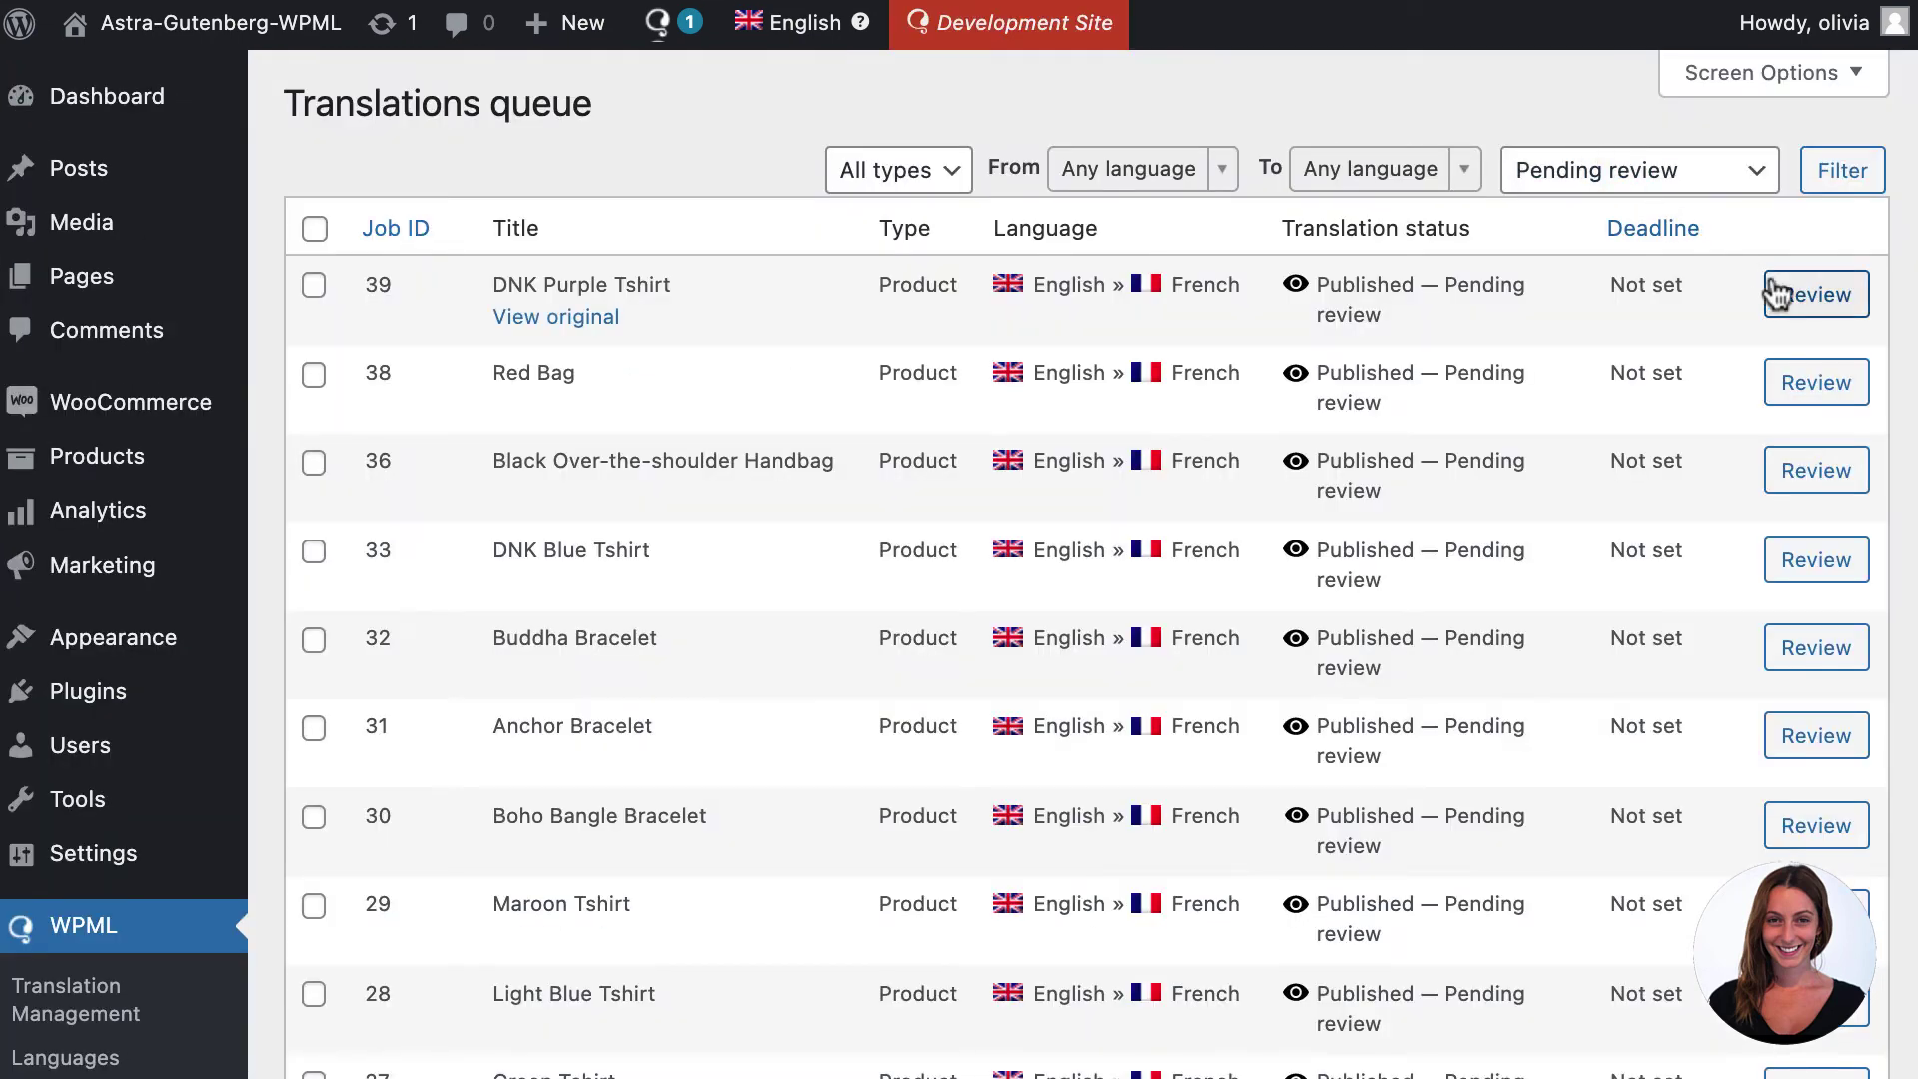
# Change the purple T-shirt's French title to 'T-shirt pourpre DNK' and complete the edit
pyautogui.click(1827, 305)
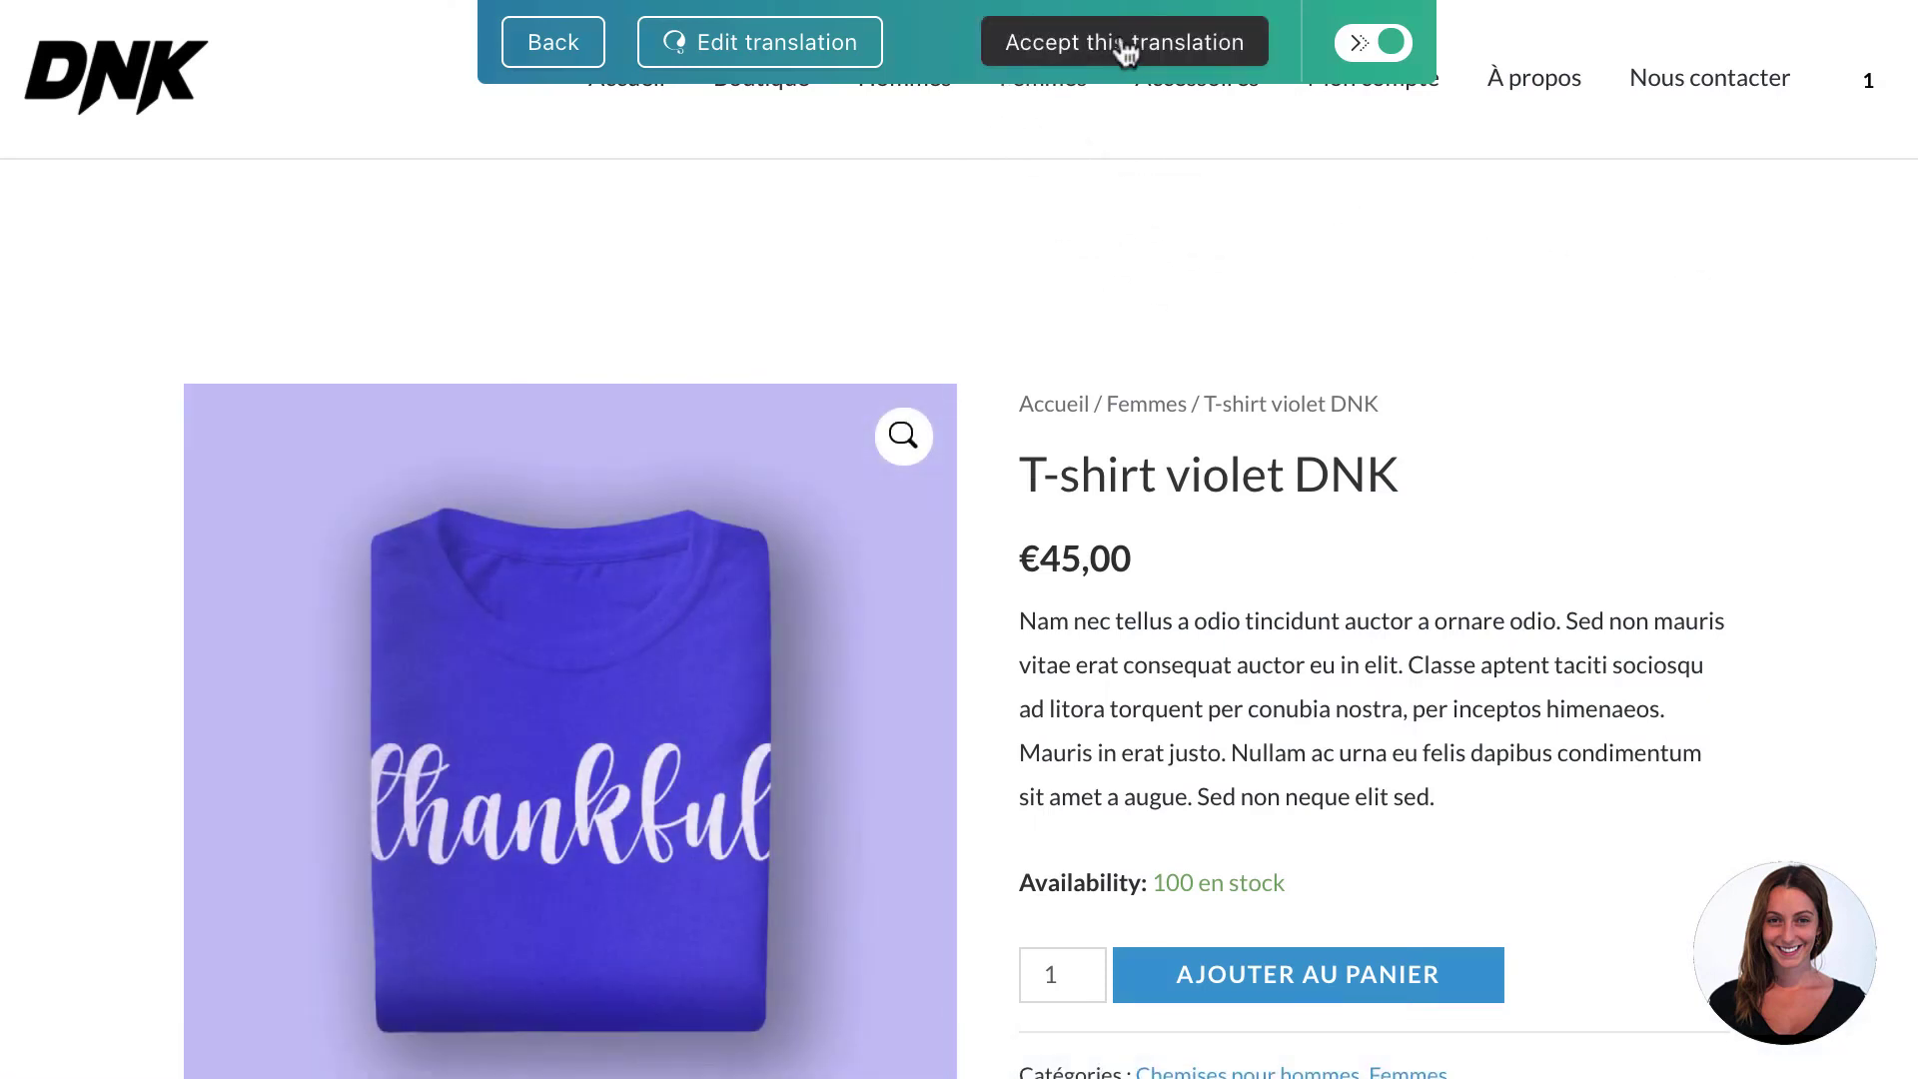
pyautogui.click(754, 55)
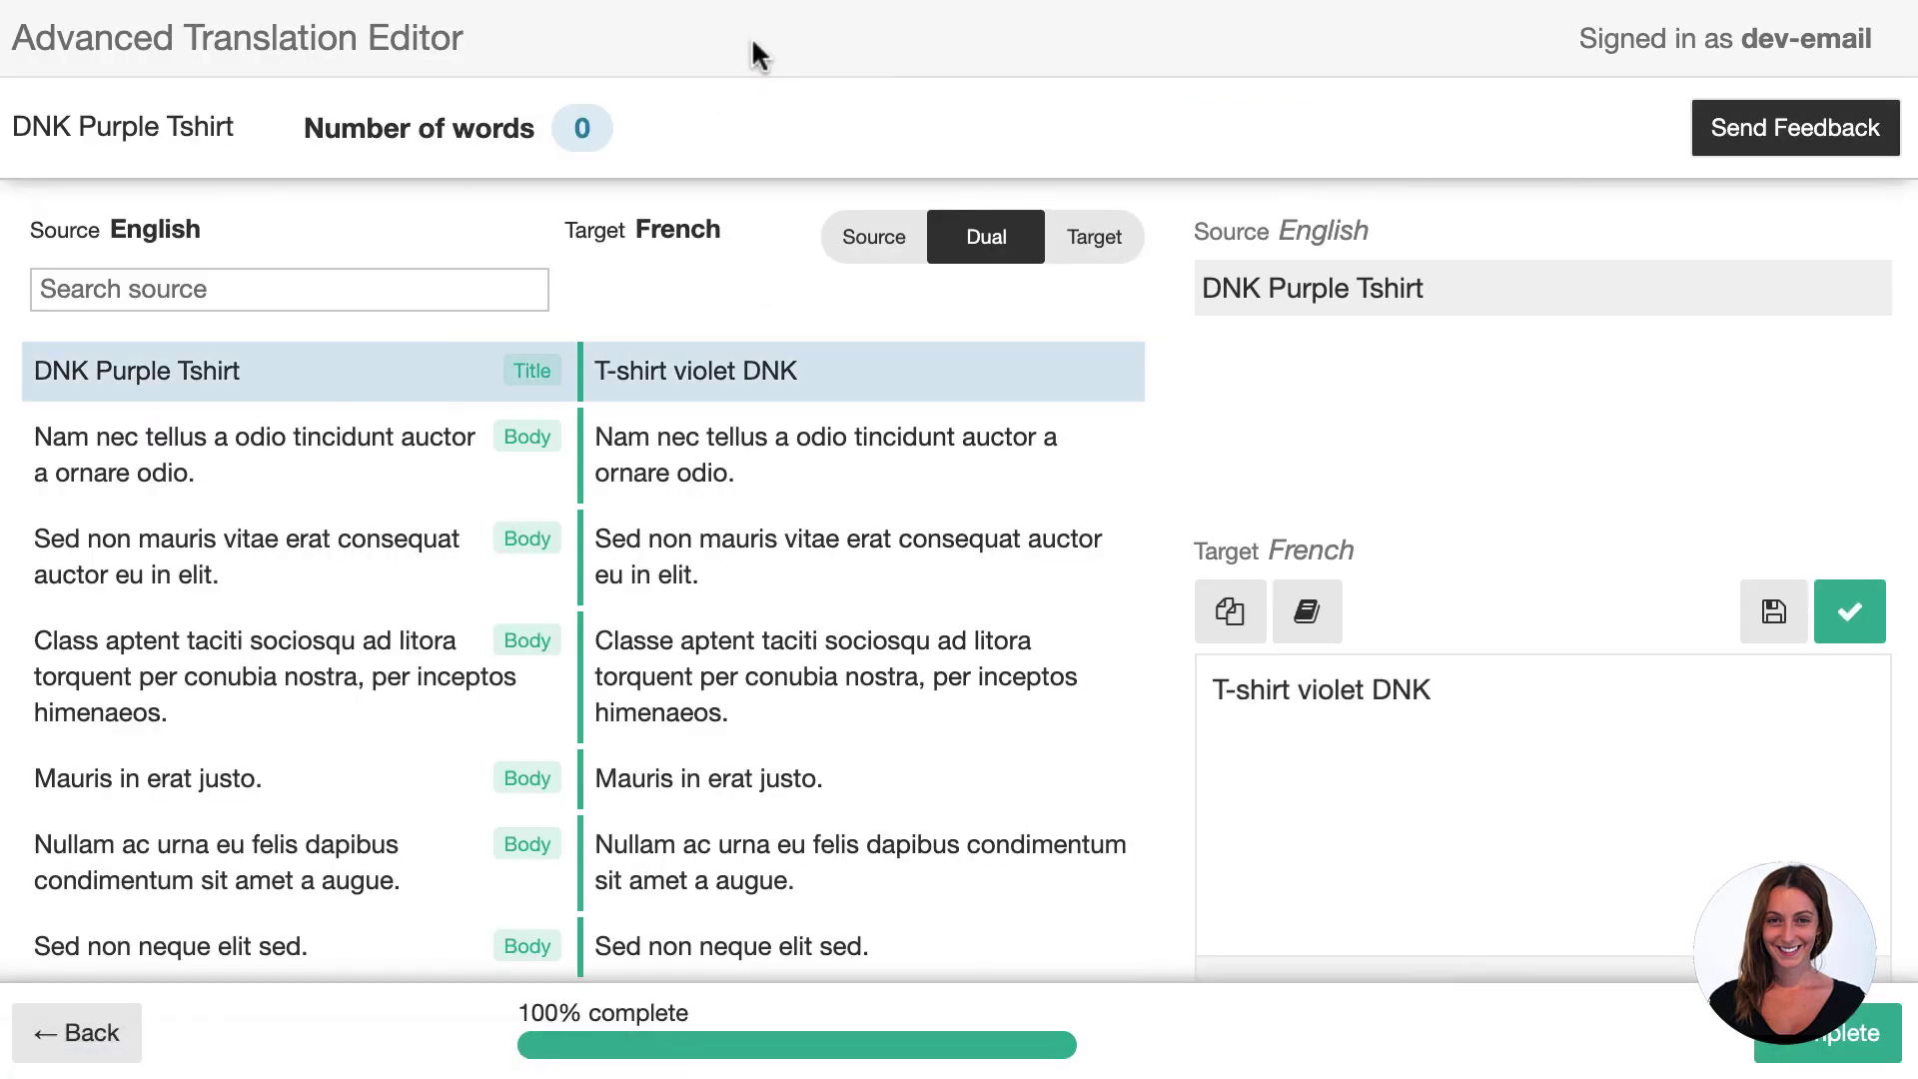
pyautogui.doubleClick(1331, 689)
pyautogui.write('pourpre')
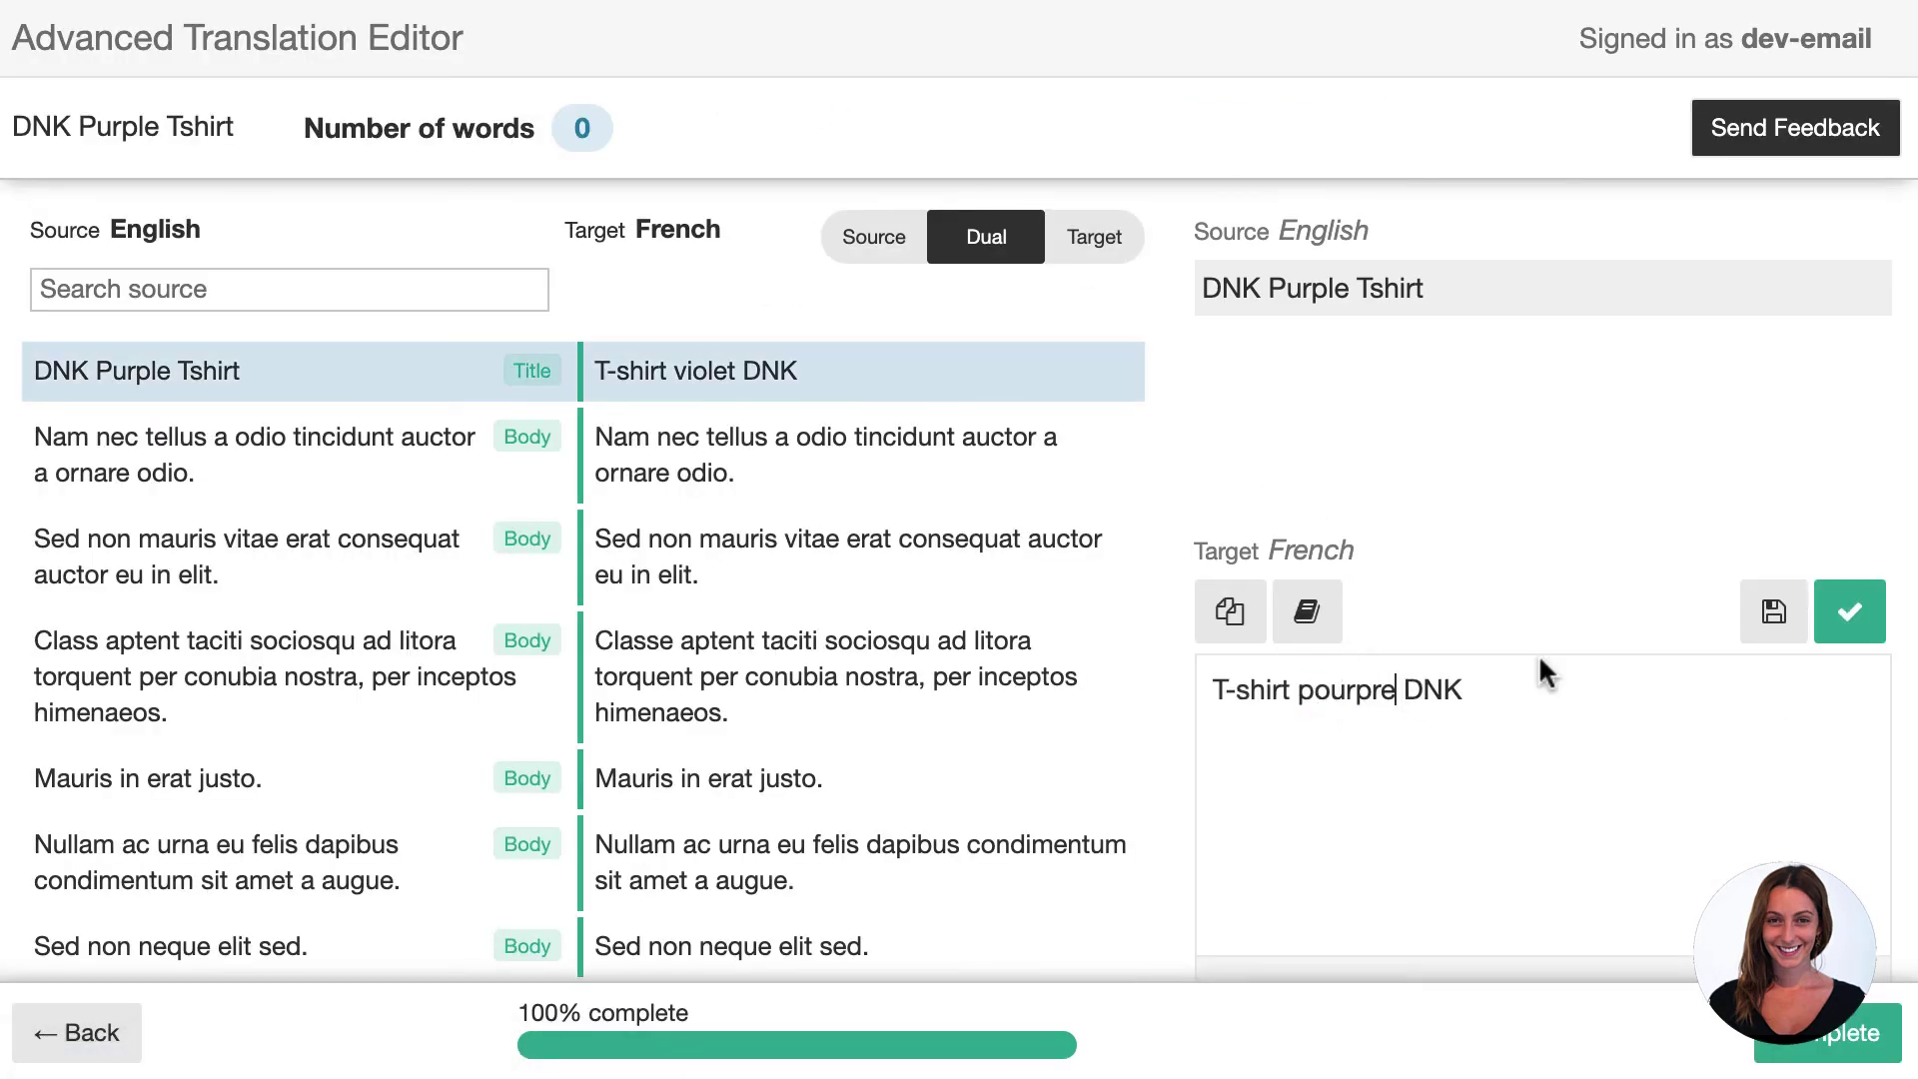
pyautogui.click(1838, 621)
pyautogui.click(1836, 1037)
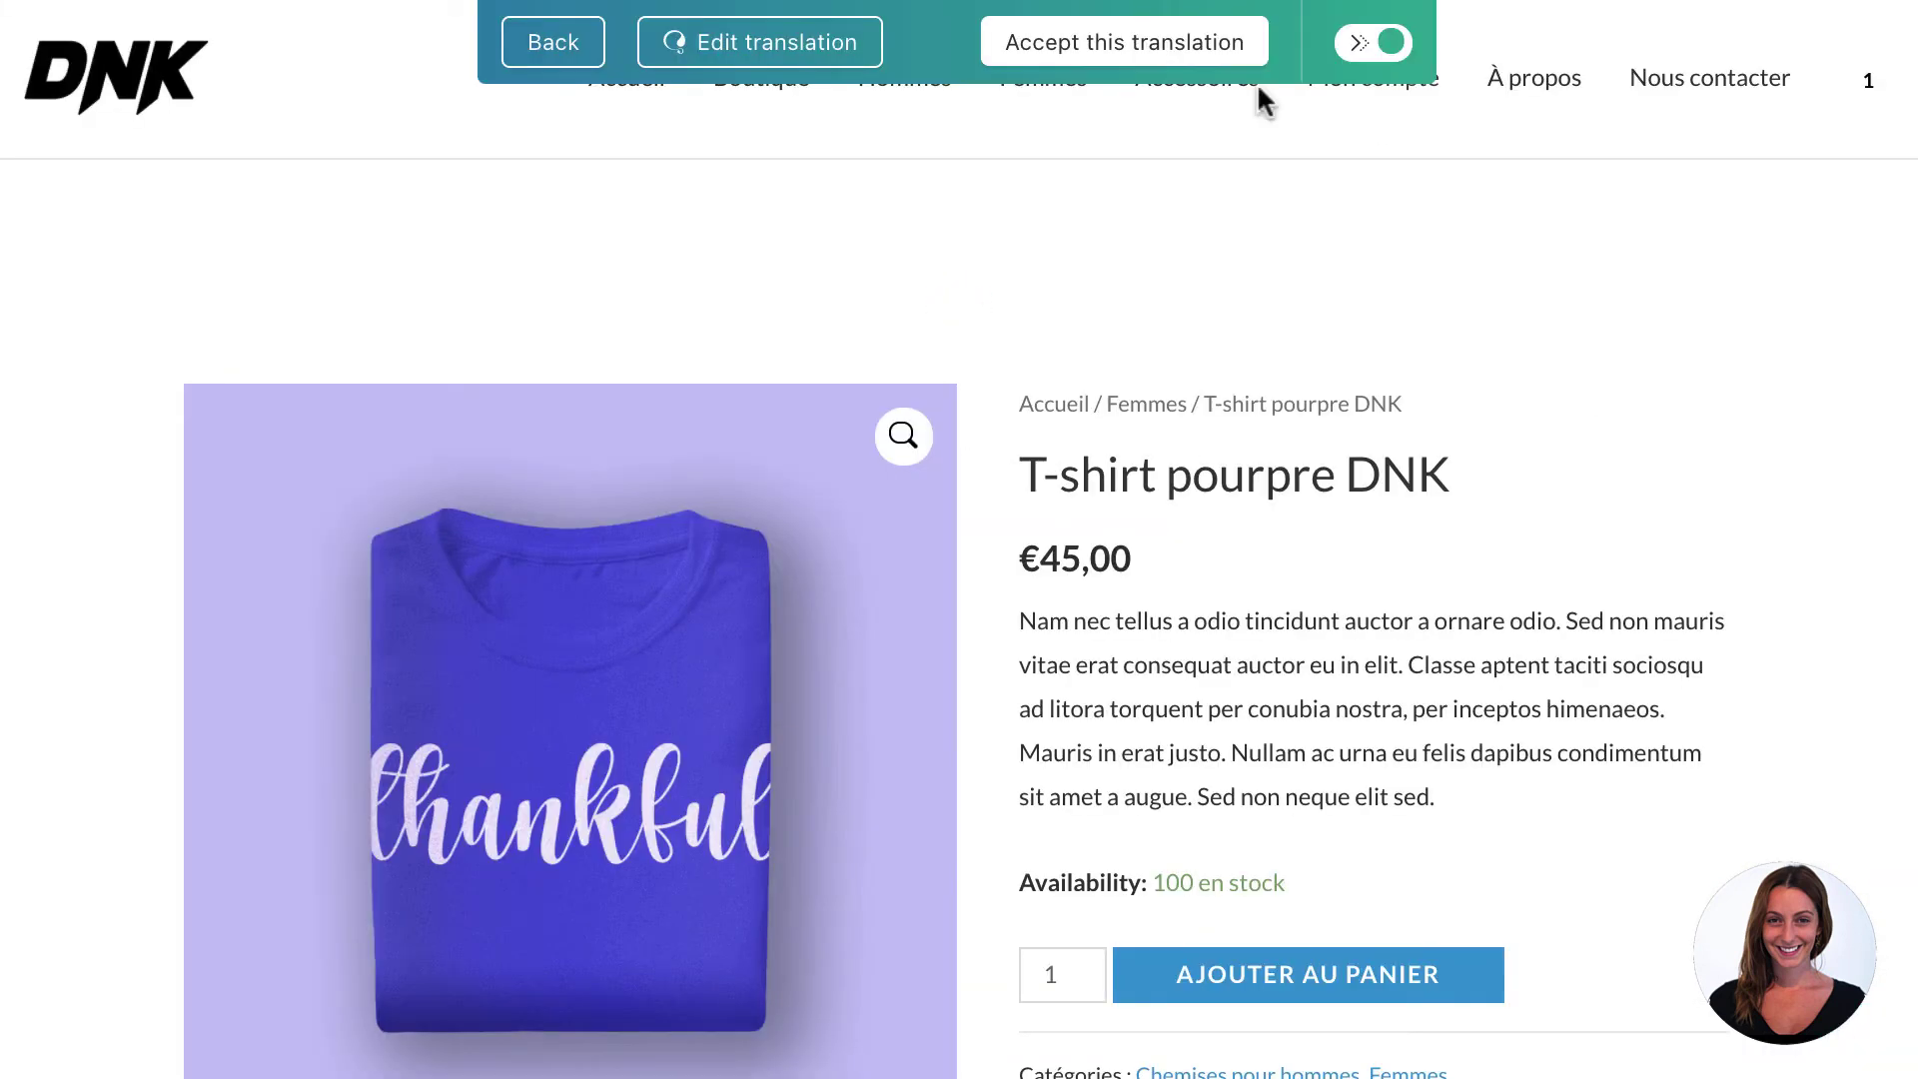
# Accept the reviewed translation and scroll through the French homepage
pyautogui.click(1127, 40)
pyautogui.scroll(-2, 959, 539)
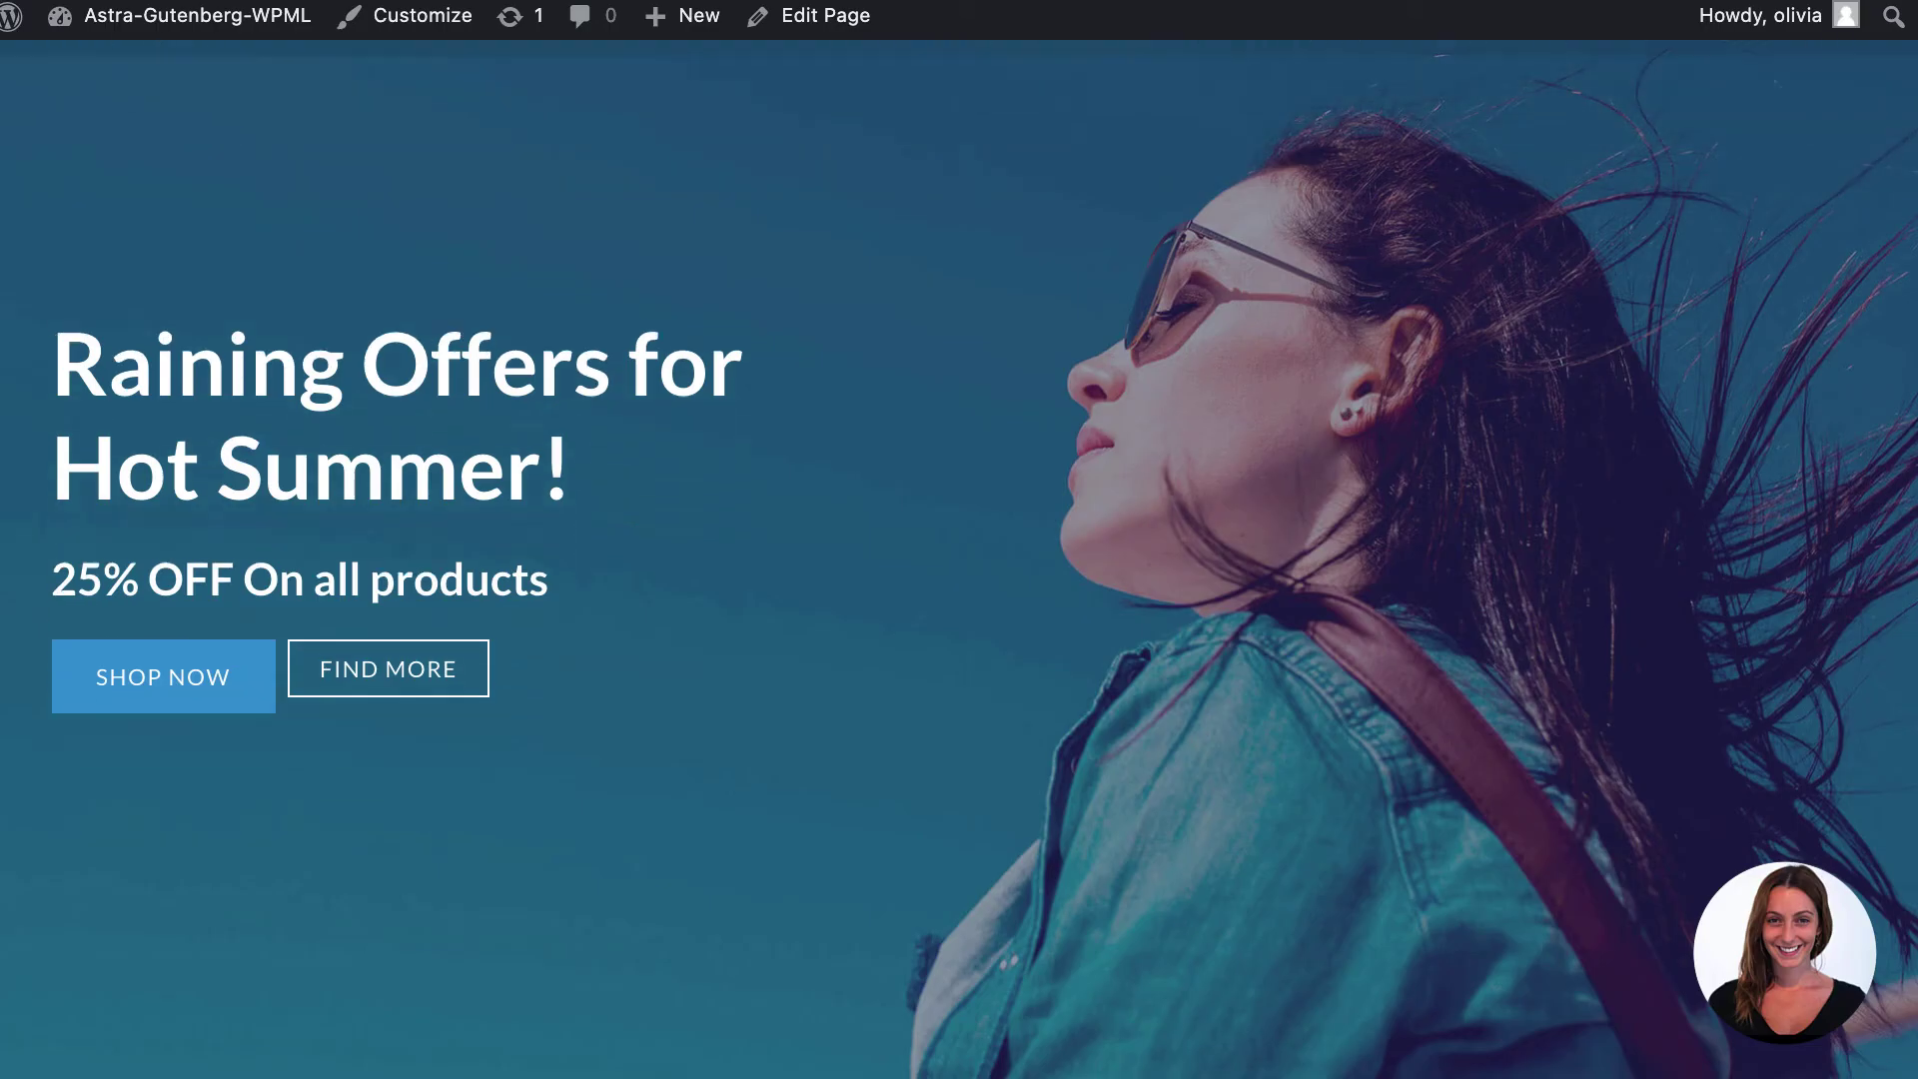
pyautogui.scroll(-6, 959, 539)
pyautogui.scroll(-6, 959, 540)
pyautogui.scroll(-6, 959, 540)
pyautogui.scroll(-5, 959, 539)
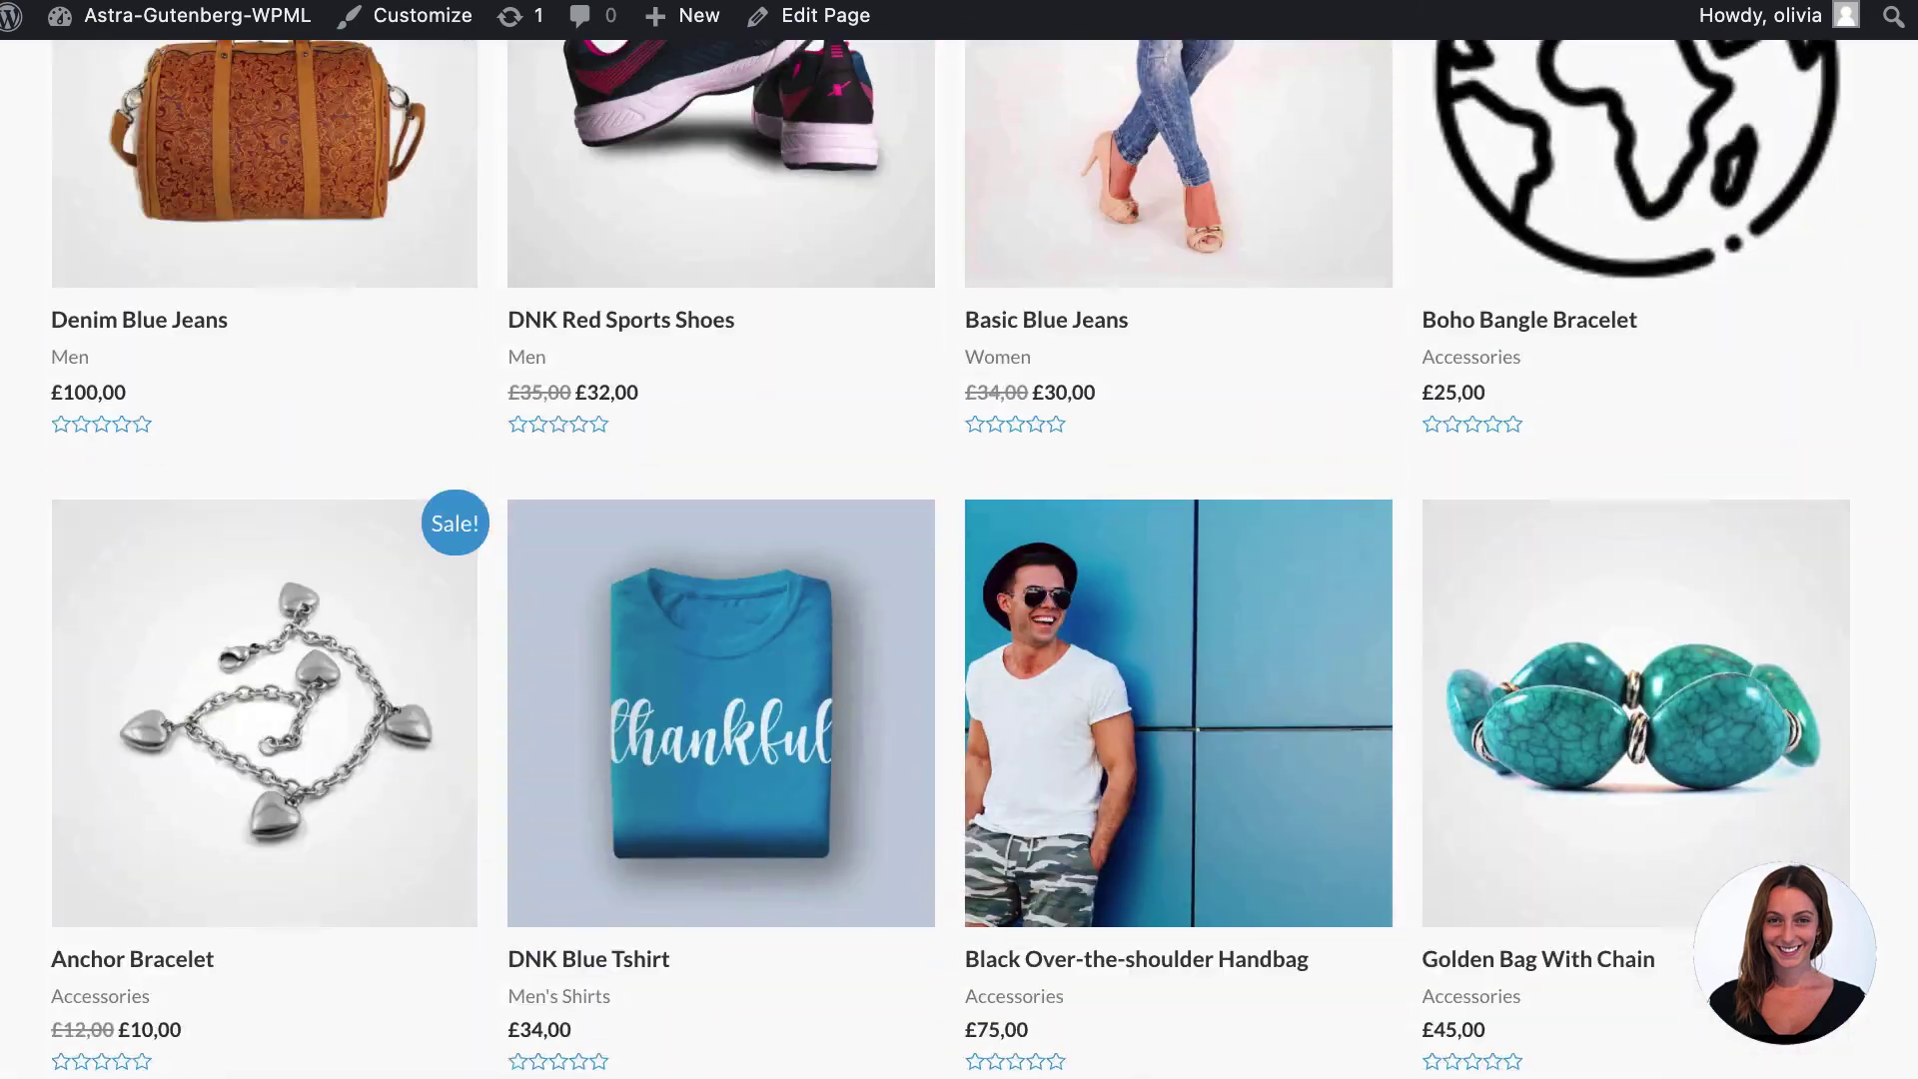
pyautogui.scroll(-7, 959, 540)
pyautogui.scroll(-6, 959, 540)
pyautogui.scroll(-6, 959, 540)
pyautogui.scroll(-4, 959, 539)
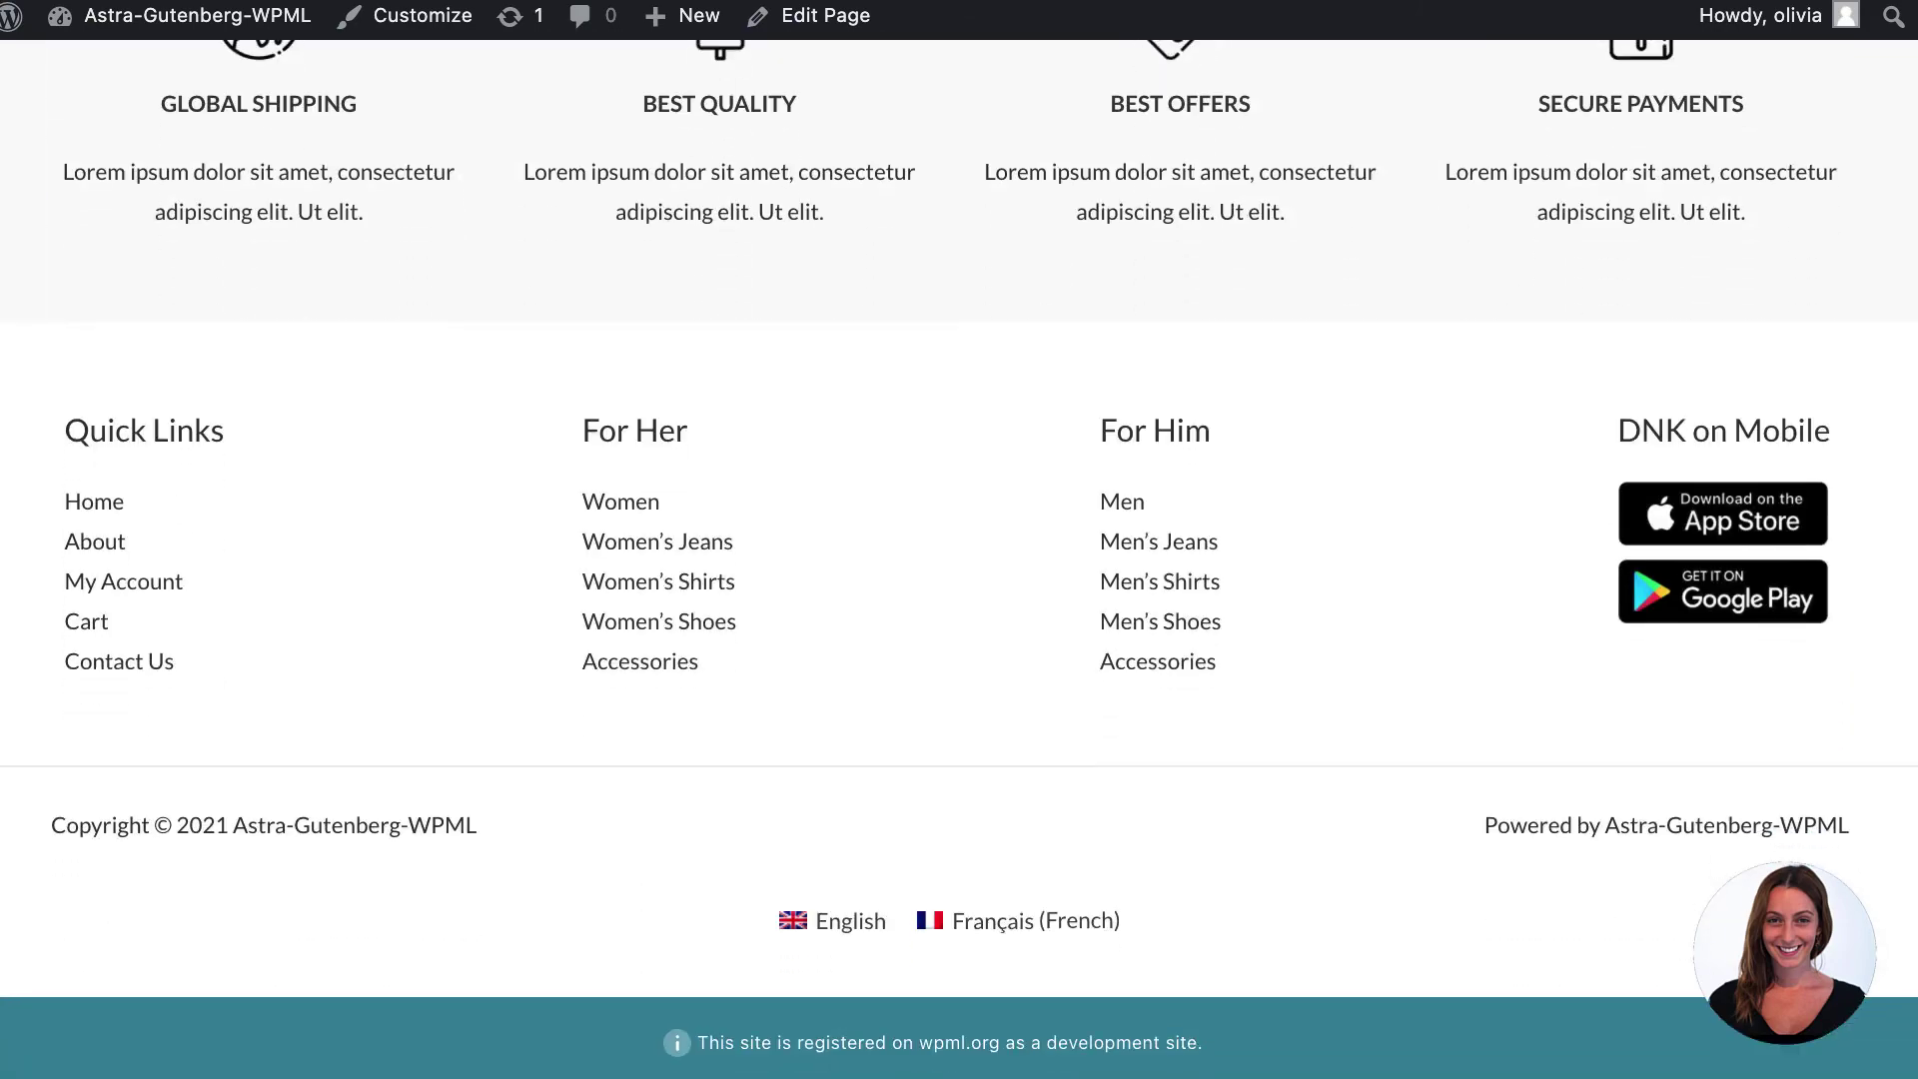
# Switch the storefront to Français and scroll through the French homepage
pyautogui.click(996, 948)
pyautogui.scroll(-1, 1251, 815)
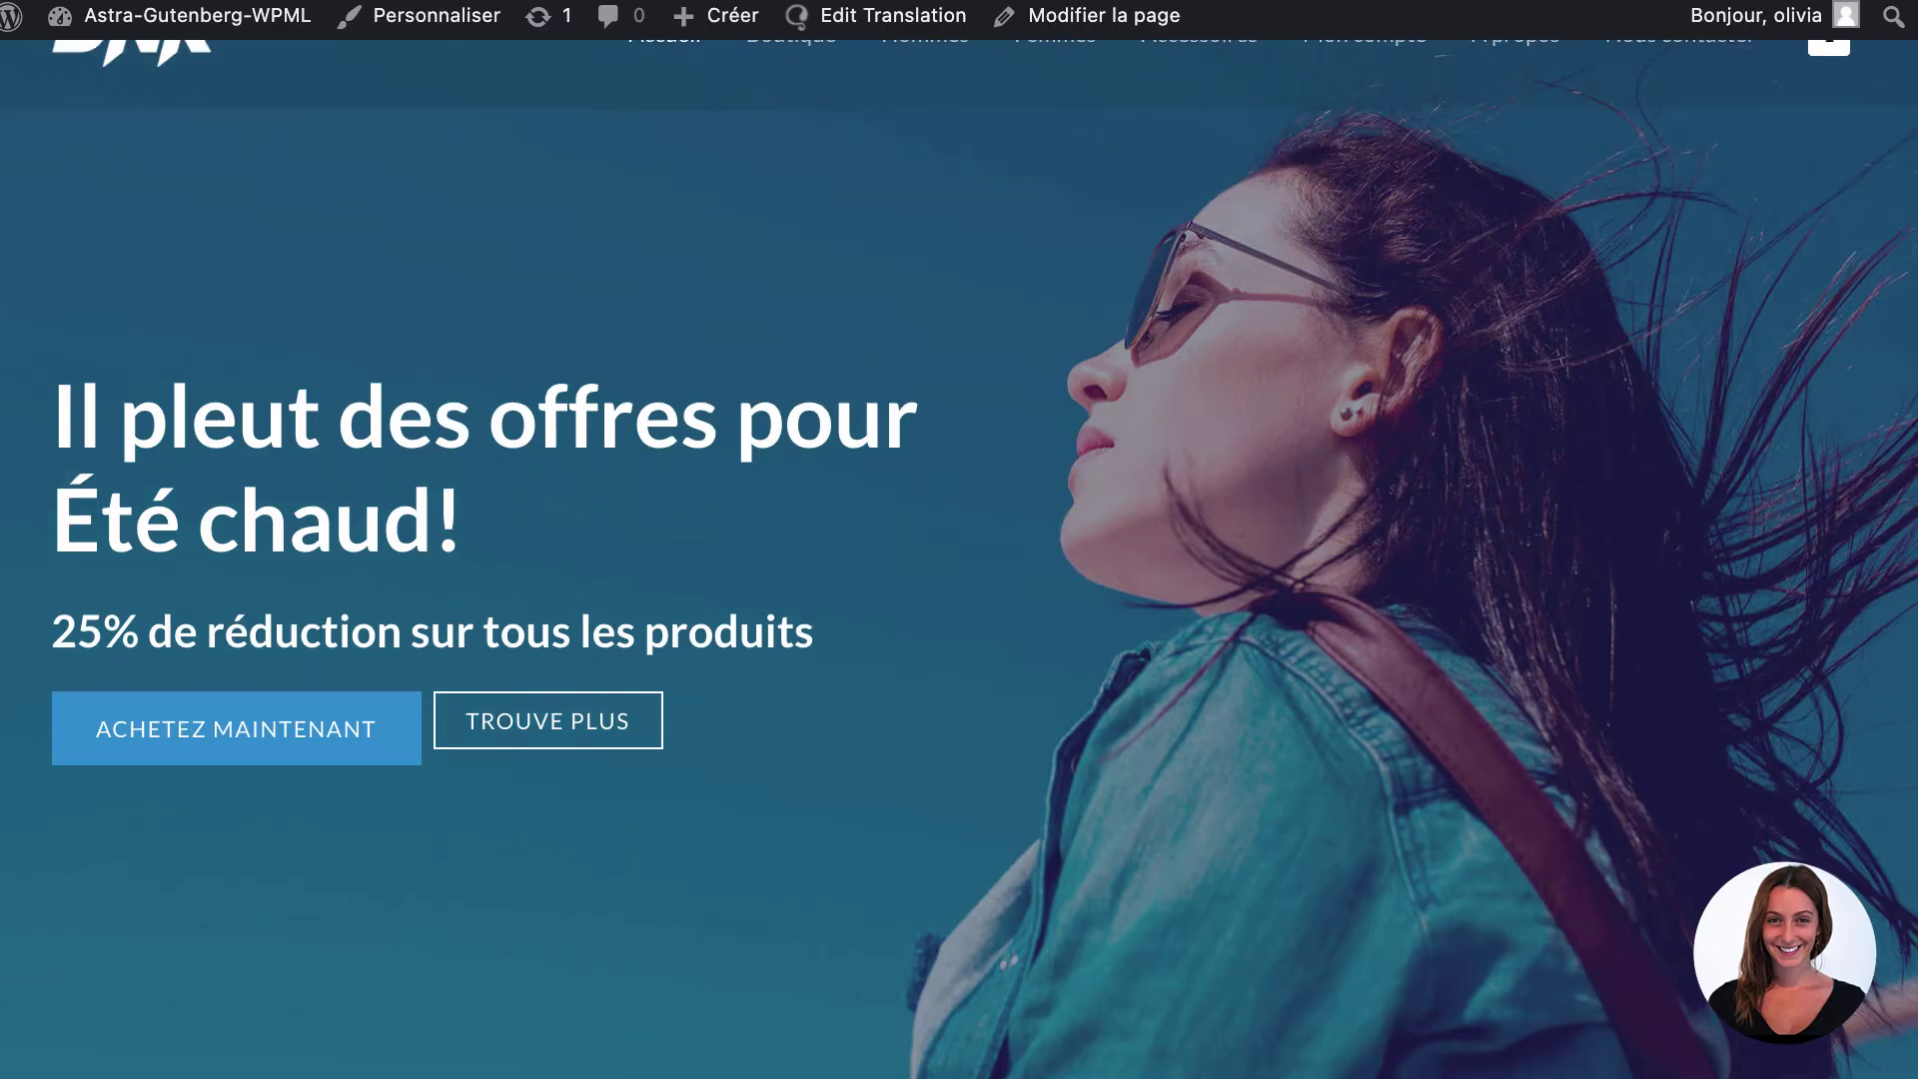
pyautogui.scroll(-5, 1251, 815)
pyautogui.scroll(-5, 1250, 815)
pyautogui.scroll(-5, 1251, 352)
pyautogui.scroll(-5, 1299, 360)
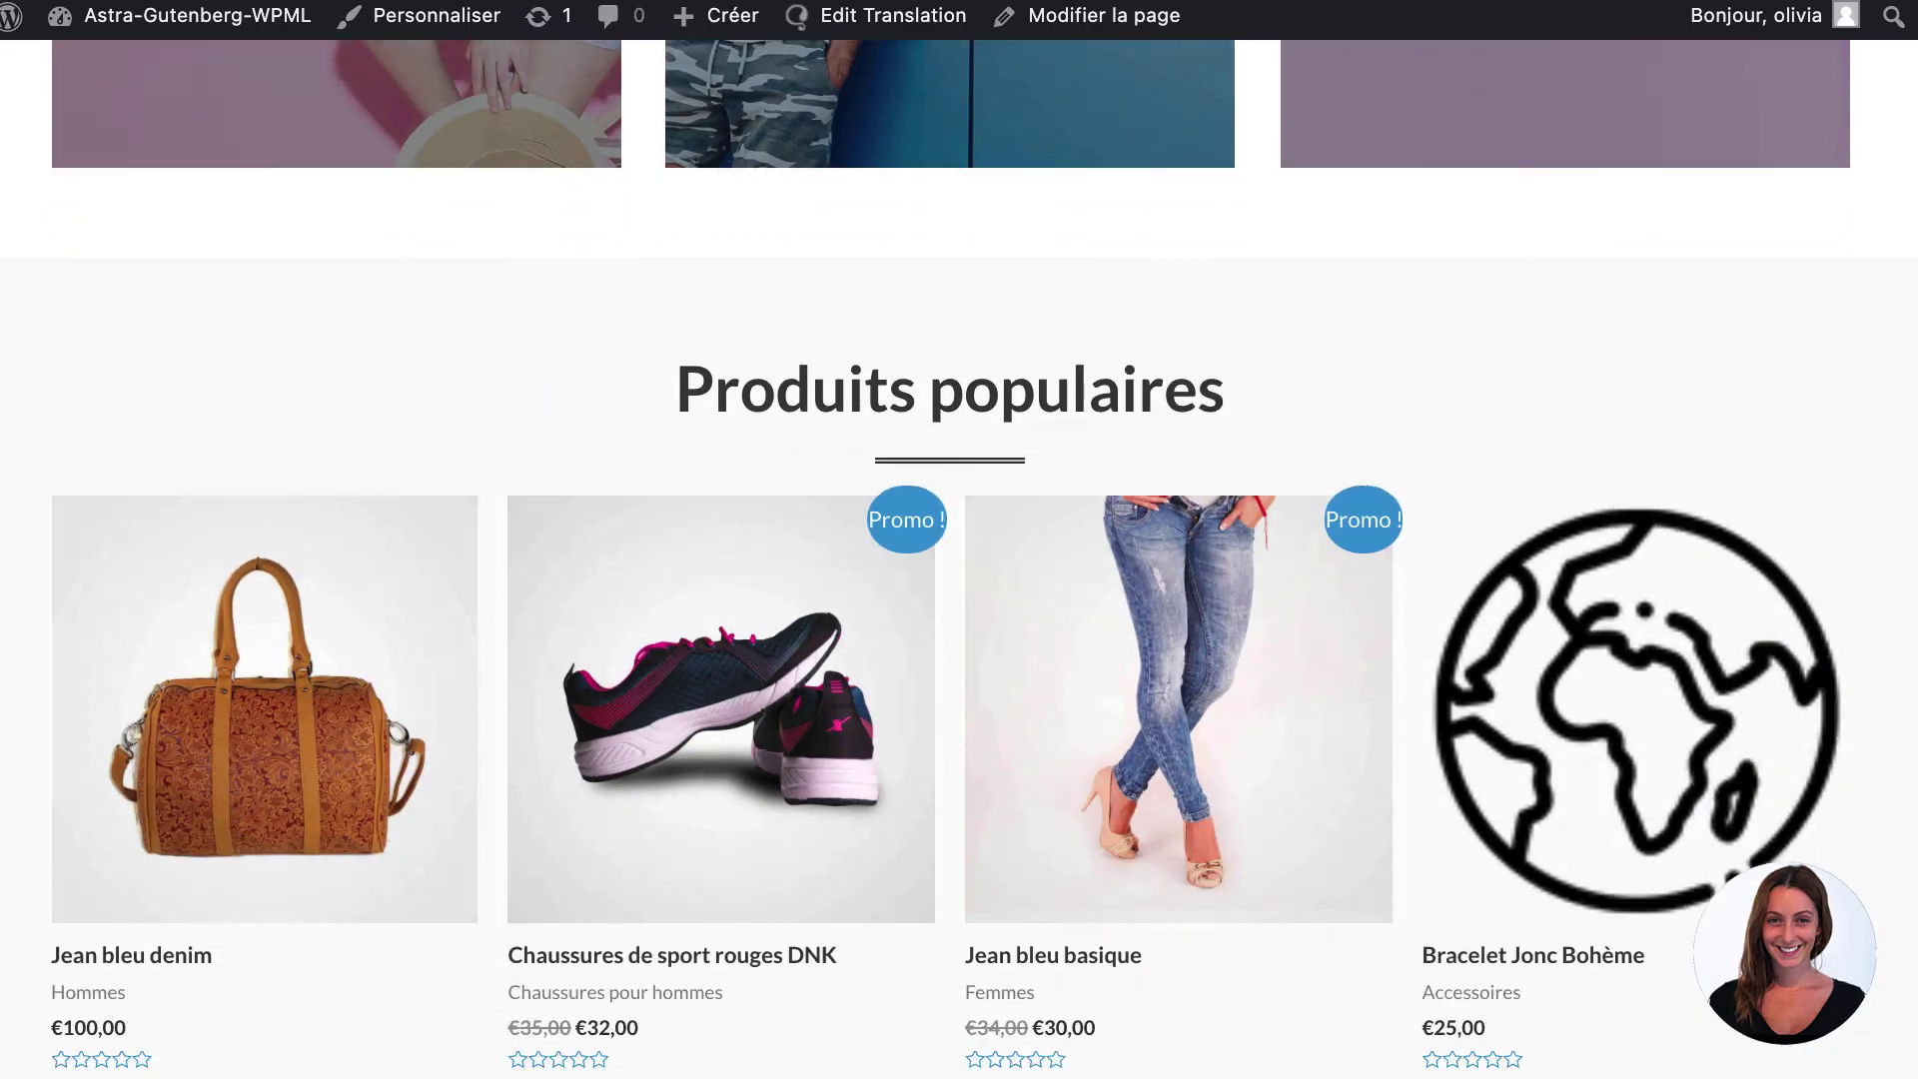
pyautogui.scroll(-3, 1415, 365)
# Open the Jean bleu basique product and scroll through its French pages
pyautogui.click(1057, 624)
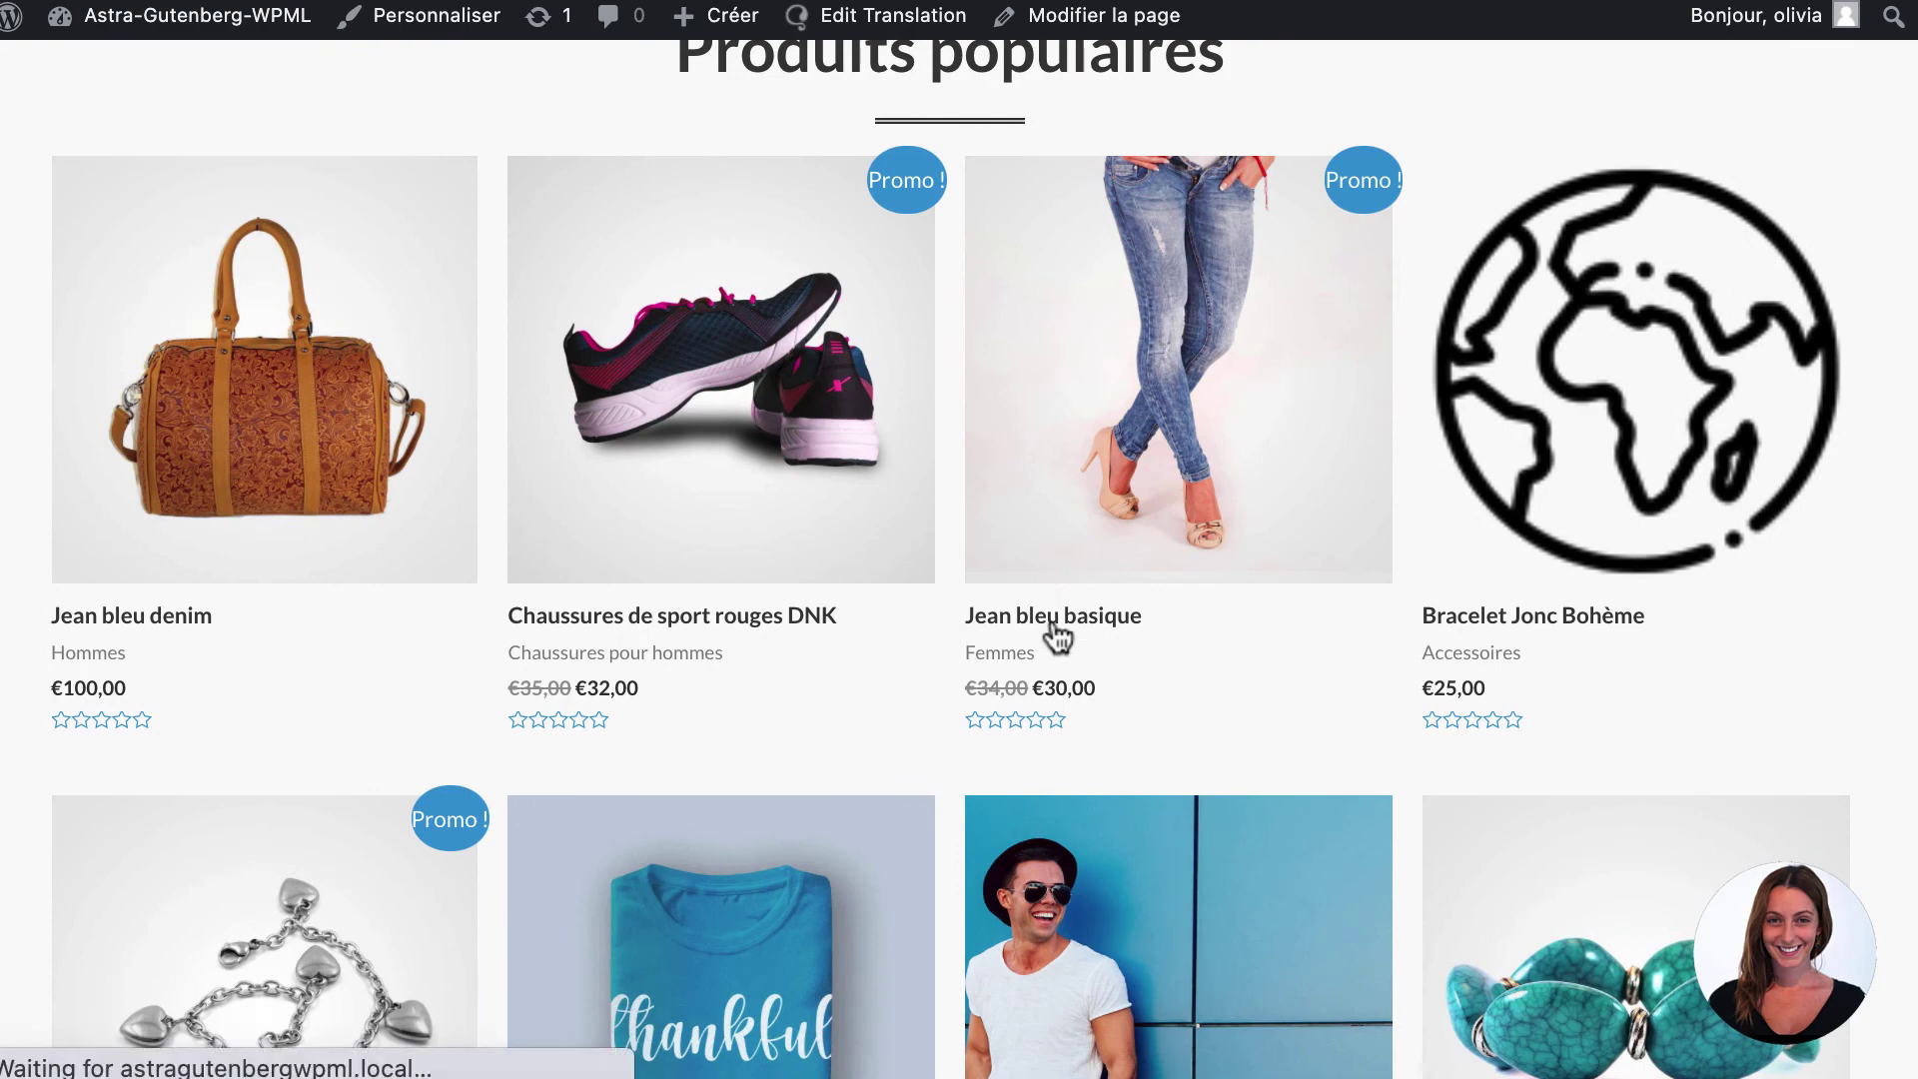
pyautogui.click(1493, 464)
pyautogui.scroll(-2, 959, 560)
pyautogui.scroll(-2, 959, 560)
pyautogui.scroll(-2, 959, 560)
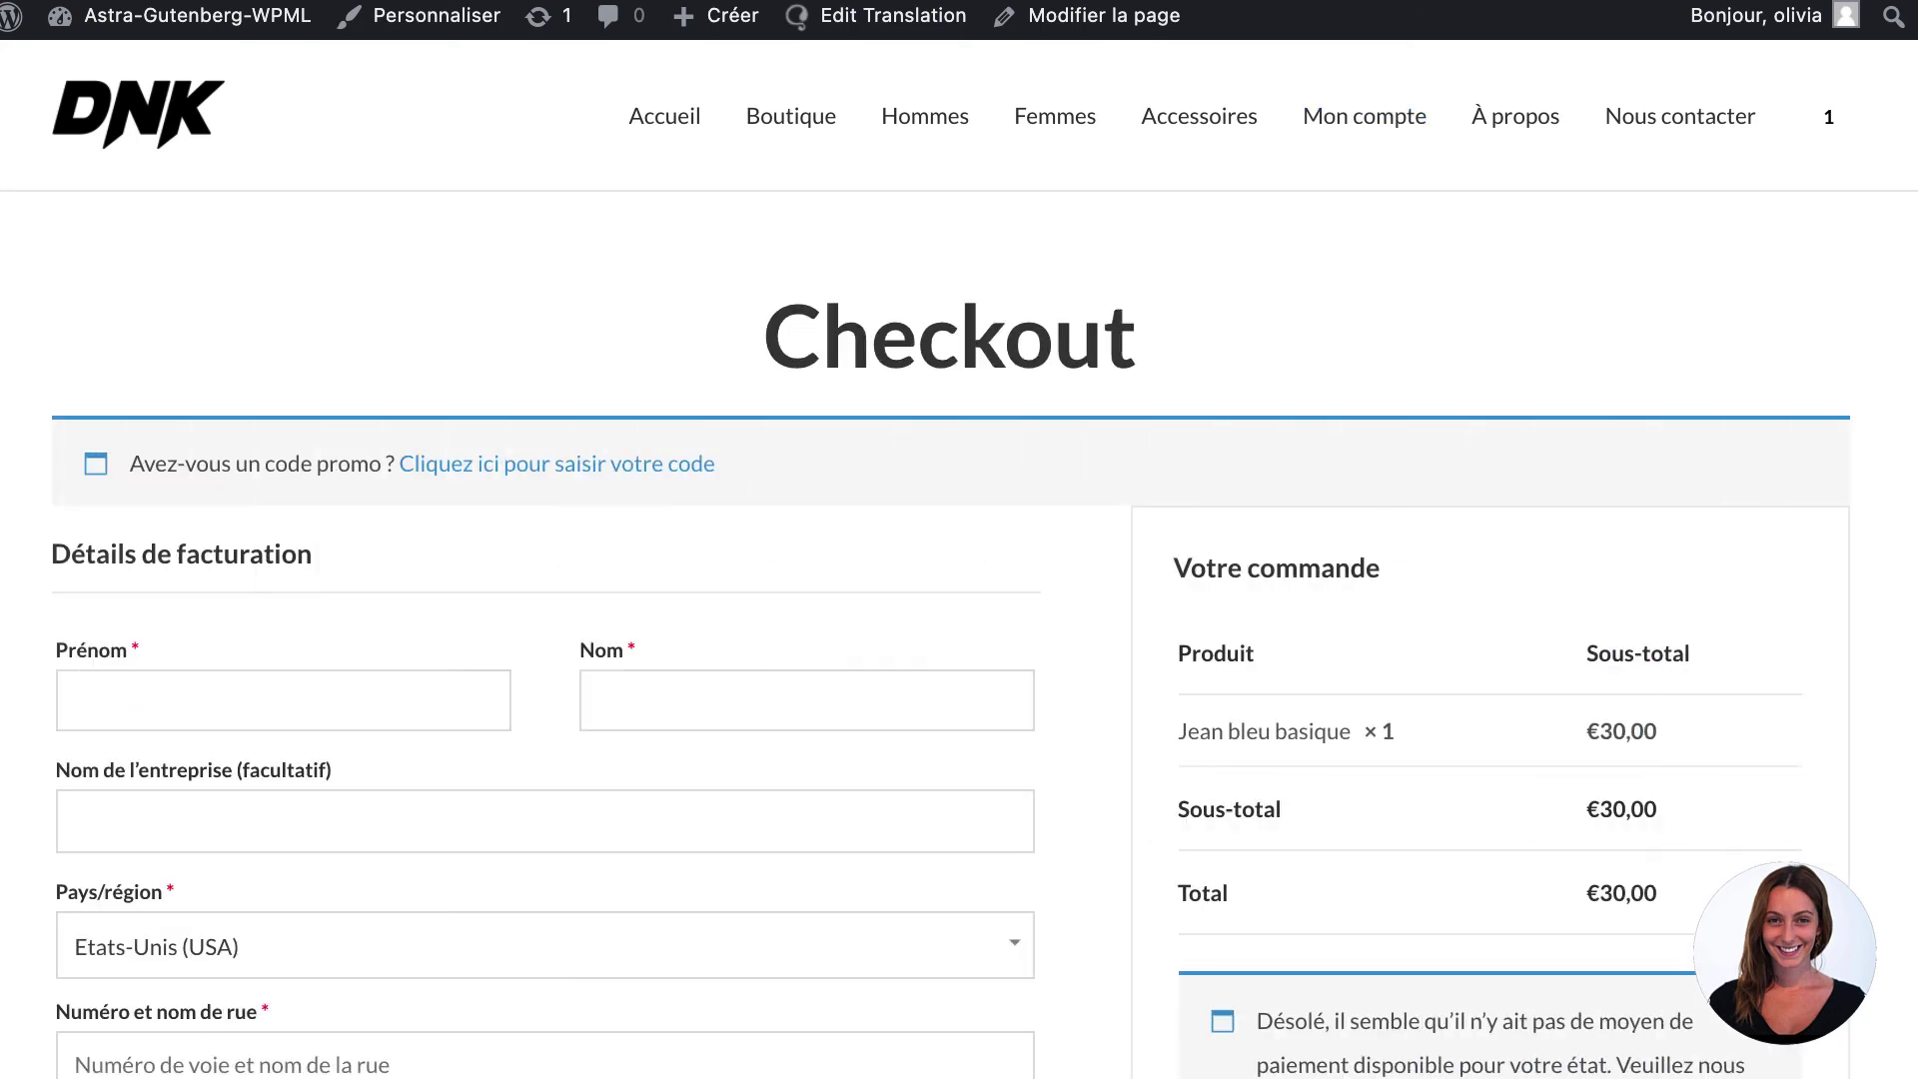
pyautogui.scroll(-1, 959, 539)
pyautogui.scroll(-1, 959, 539)
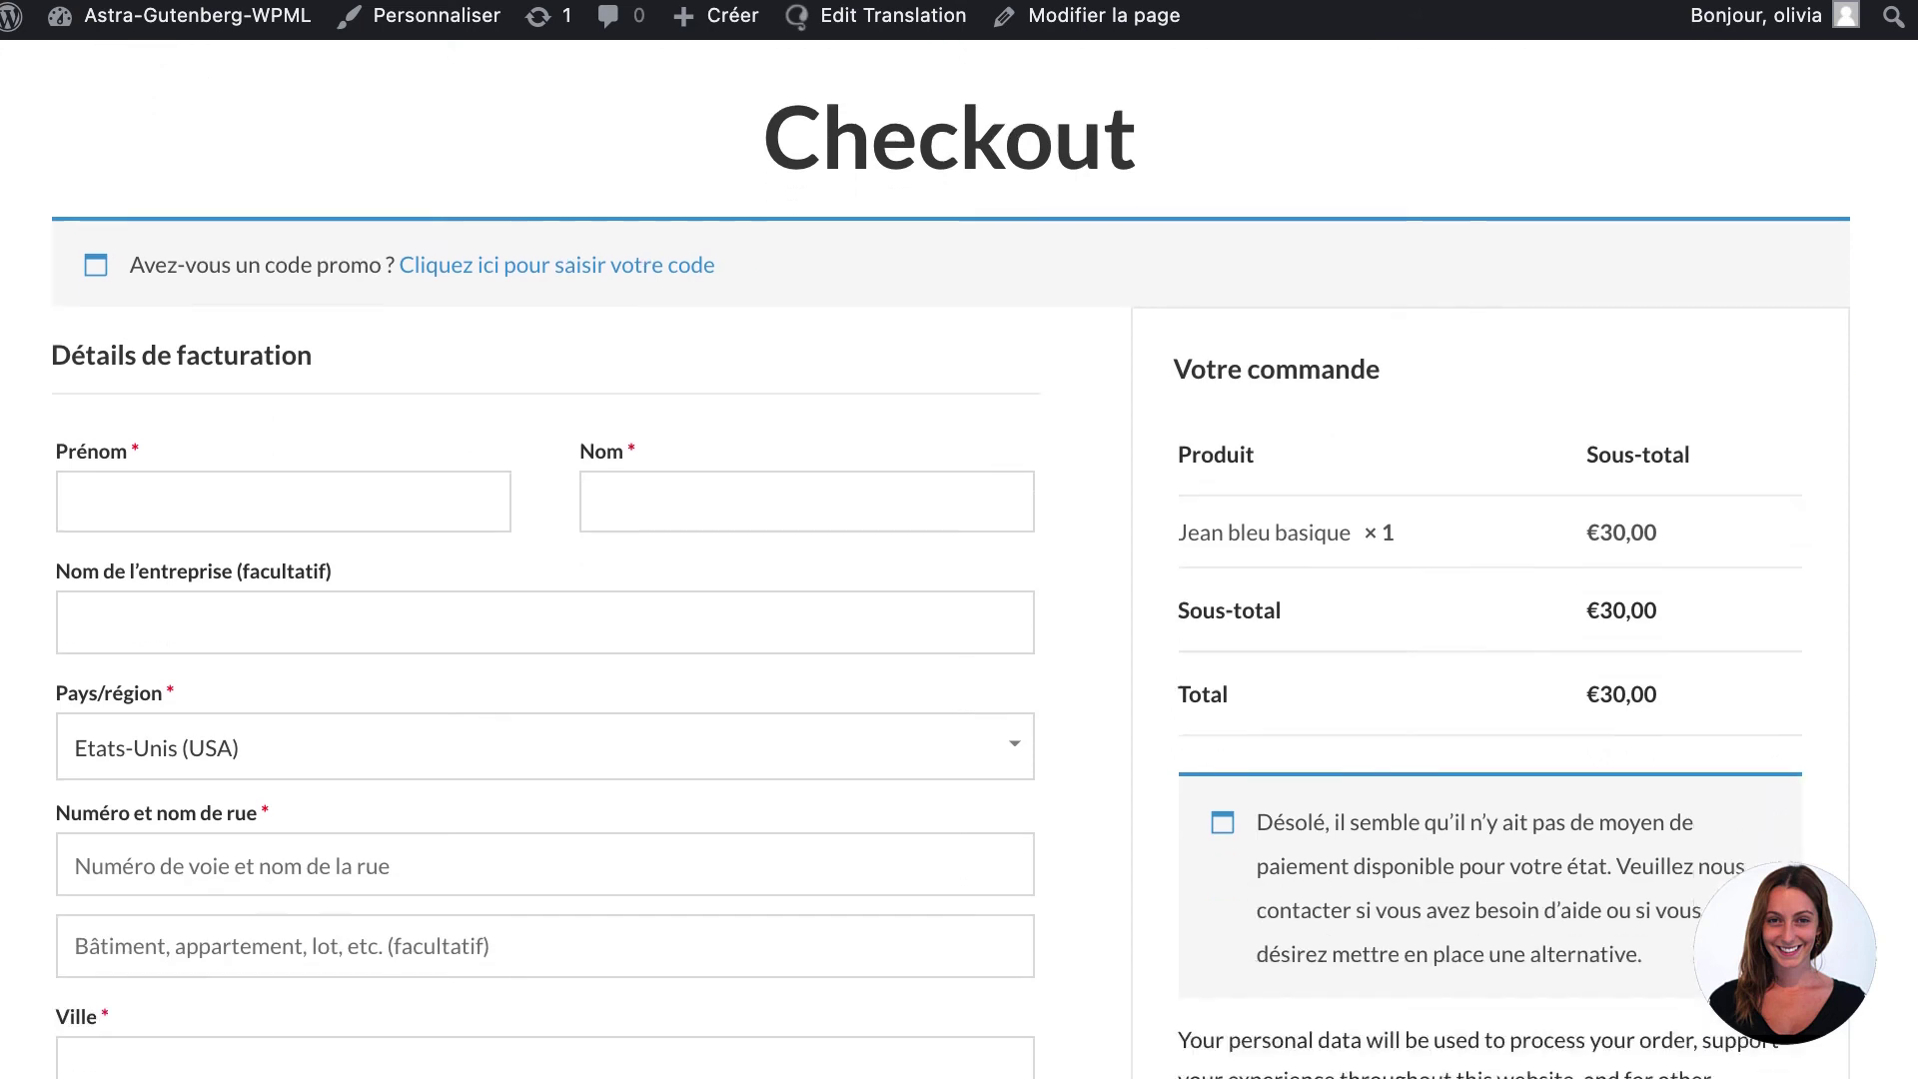
pyautogui.scroll(-5, 959, 539)
pyautogui.scroll(-5, 960, 540)
pyautogui.scroll(-4, 959, 539)
pyautogui.scroll(-4, 959, 539)
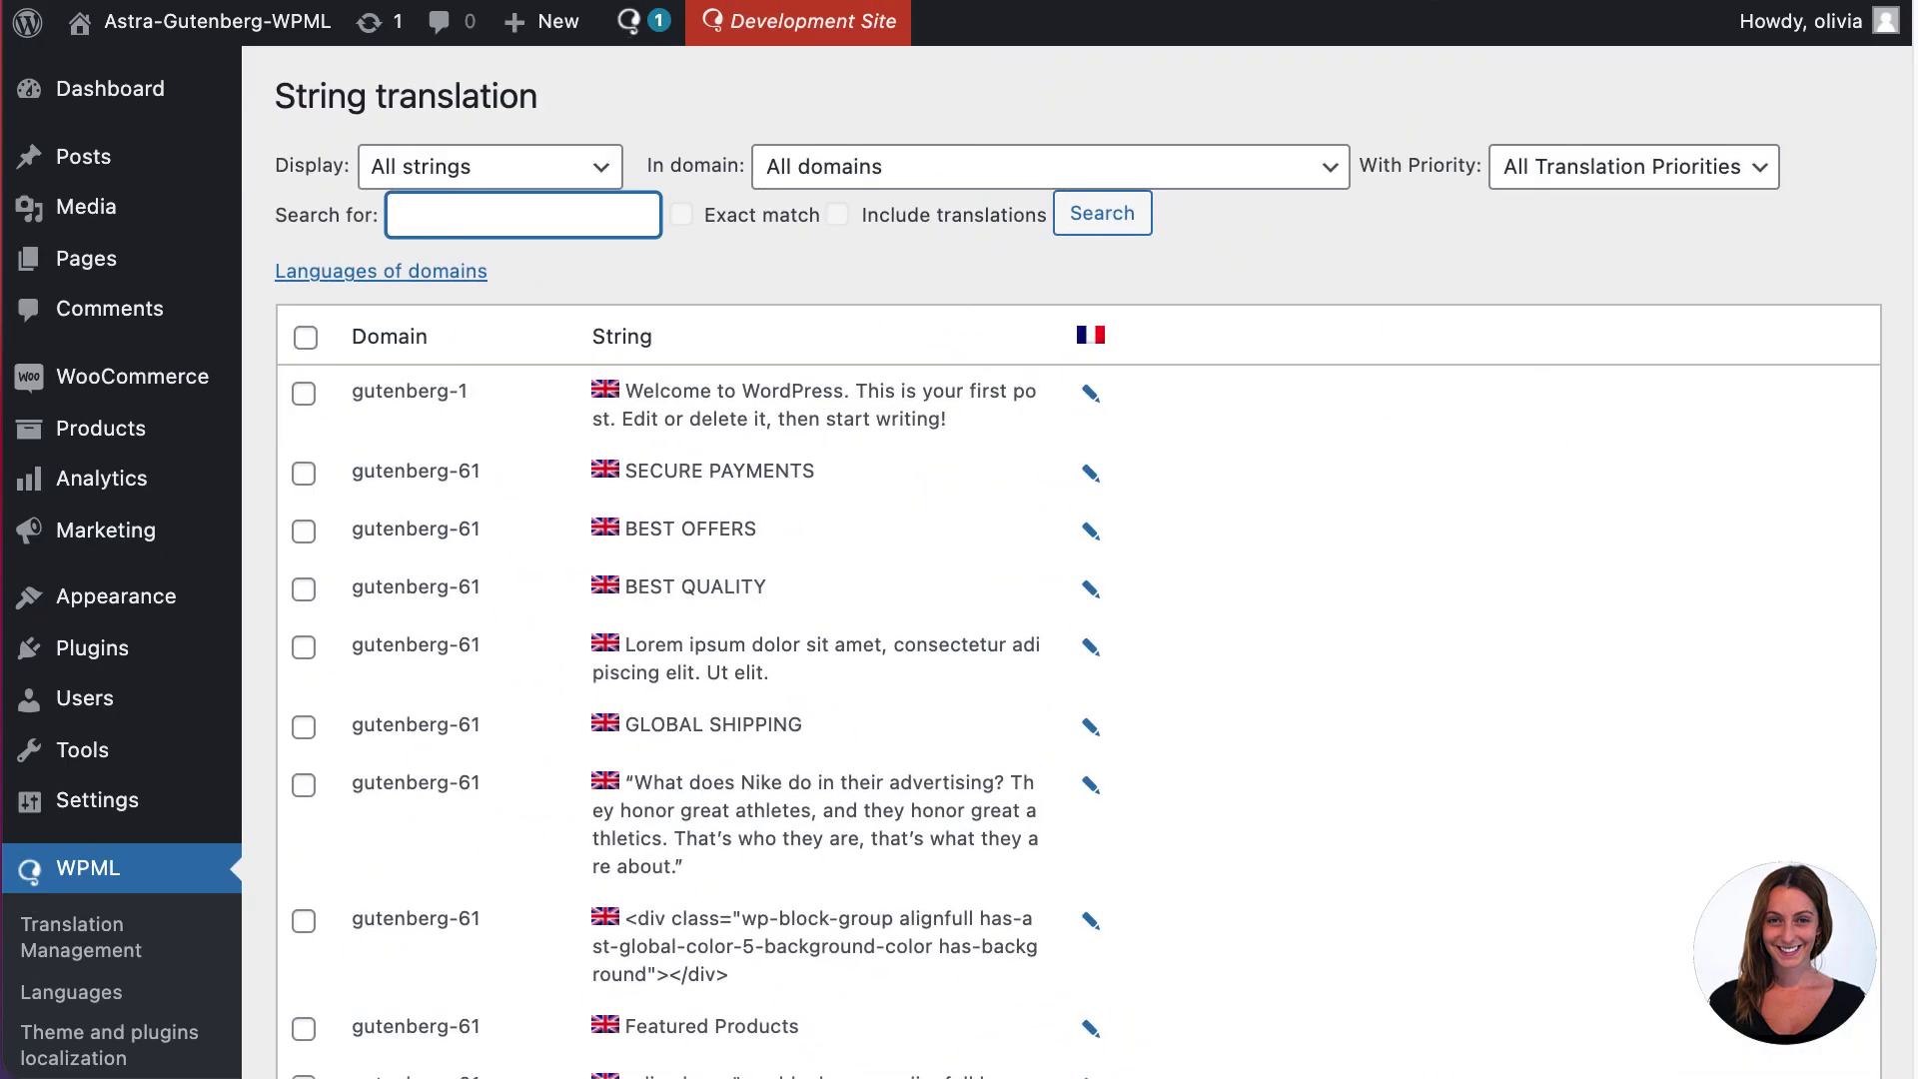
# Translate 'For her' as 'Pour elle' and 'For him' as 'Pour lui'
pyautogui.write('For her')
pyautogui.press('Return')
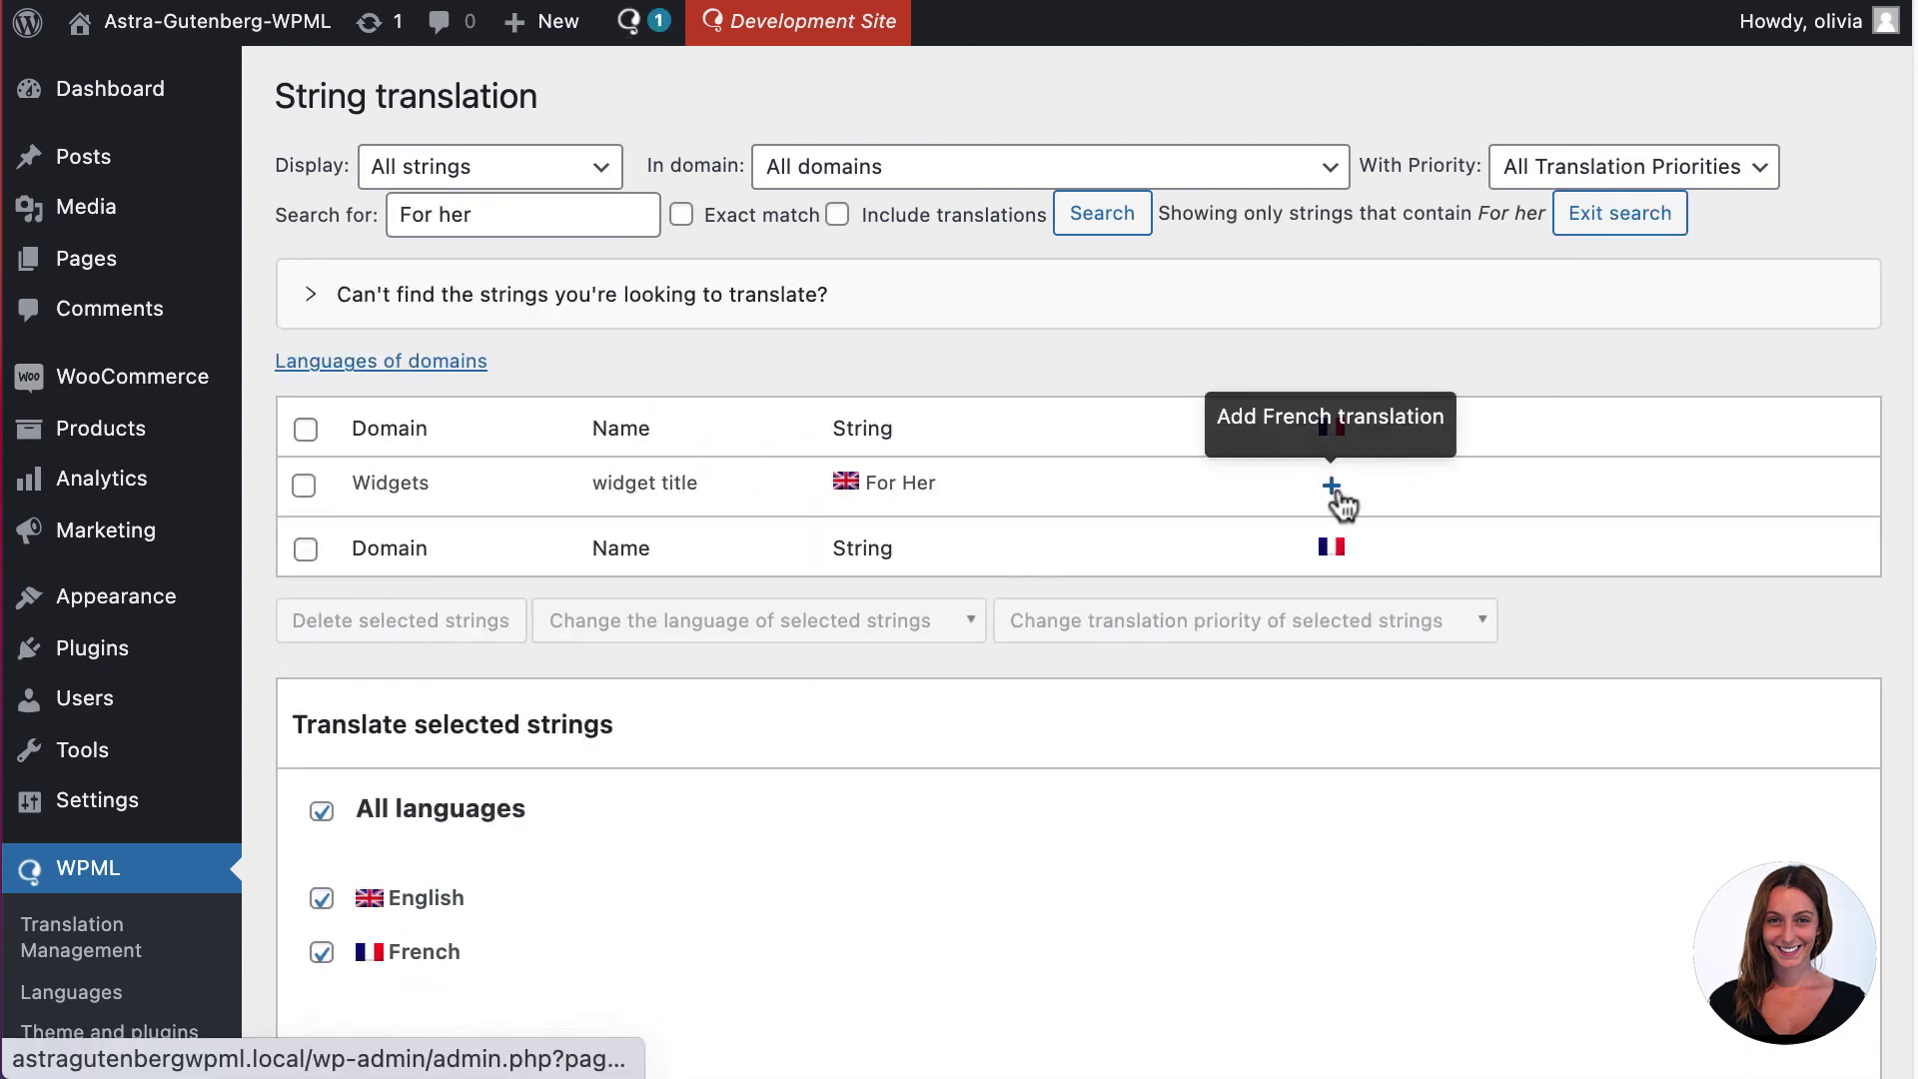
pyautogui.click(1332, 488)
pyautogui.write('Po')
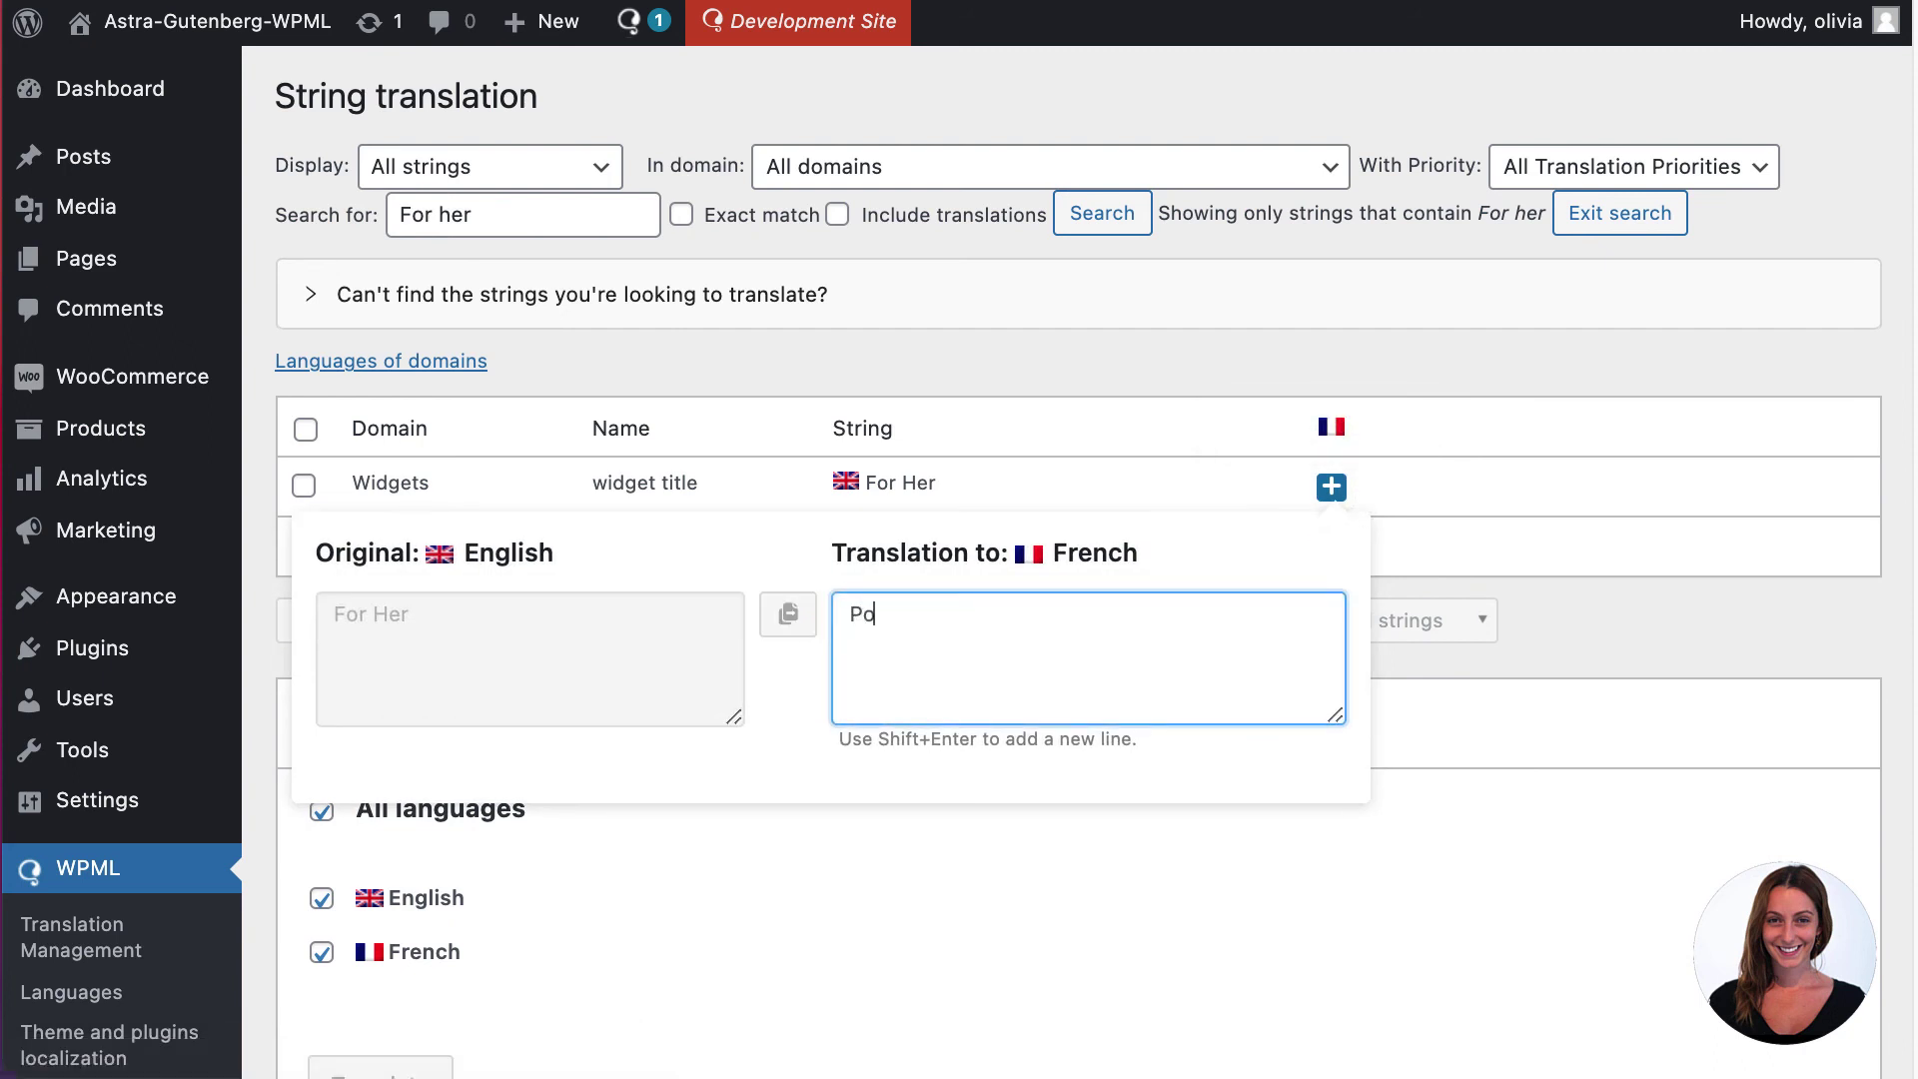
pyautogui.write('ur elle')
pyautogui.press('Return')
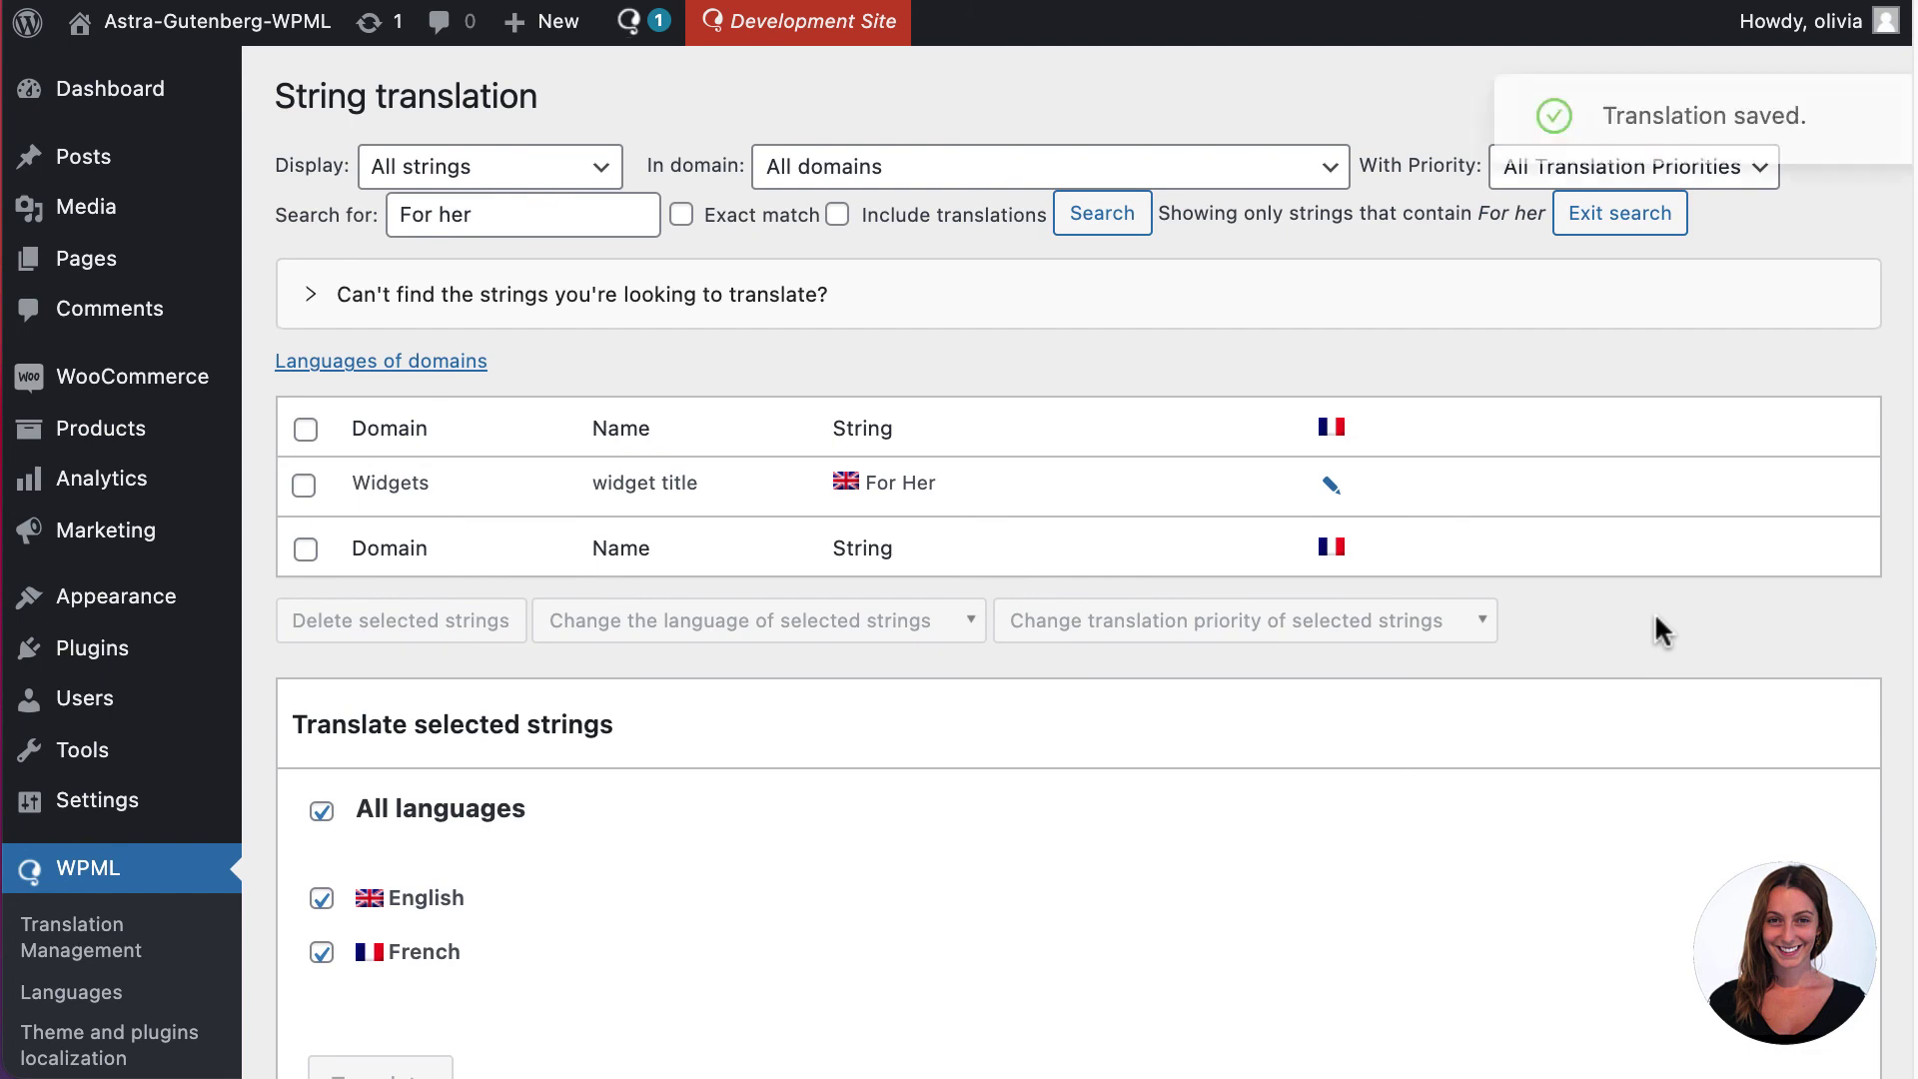
pyautogui.tripleClick(521, 214)
pyautogui.write('Fo')
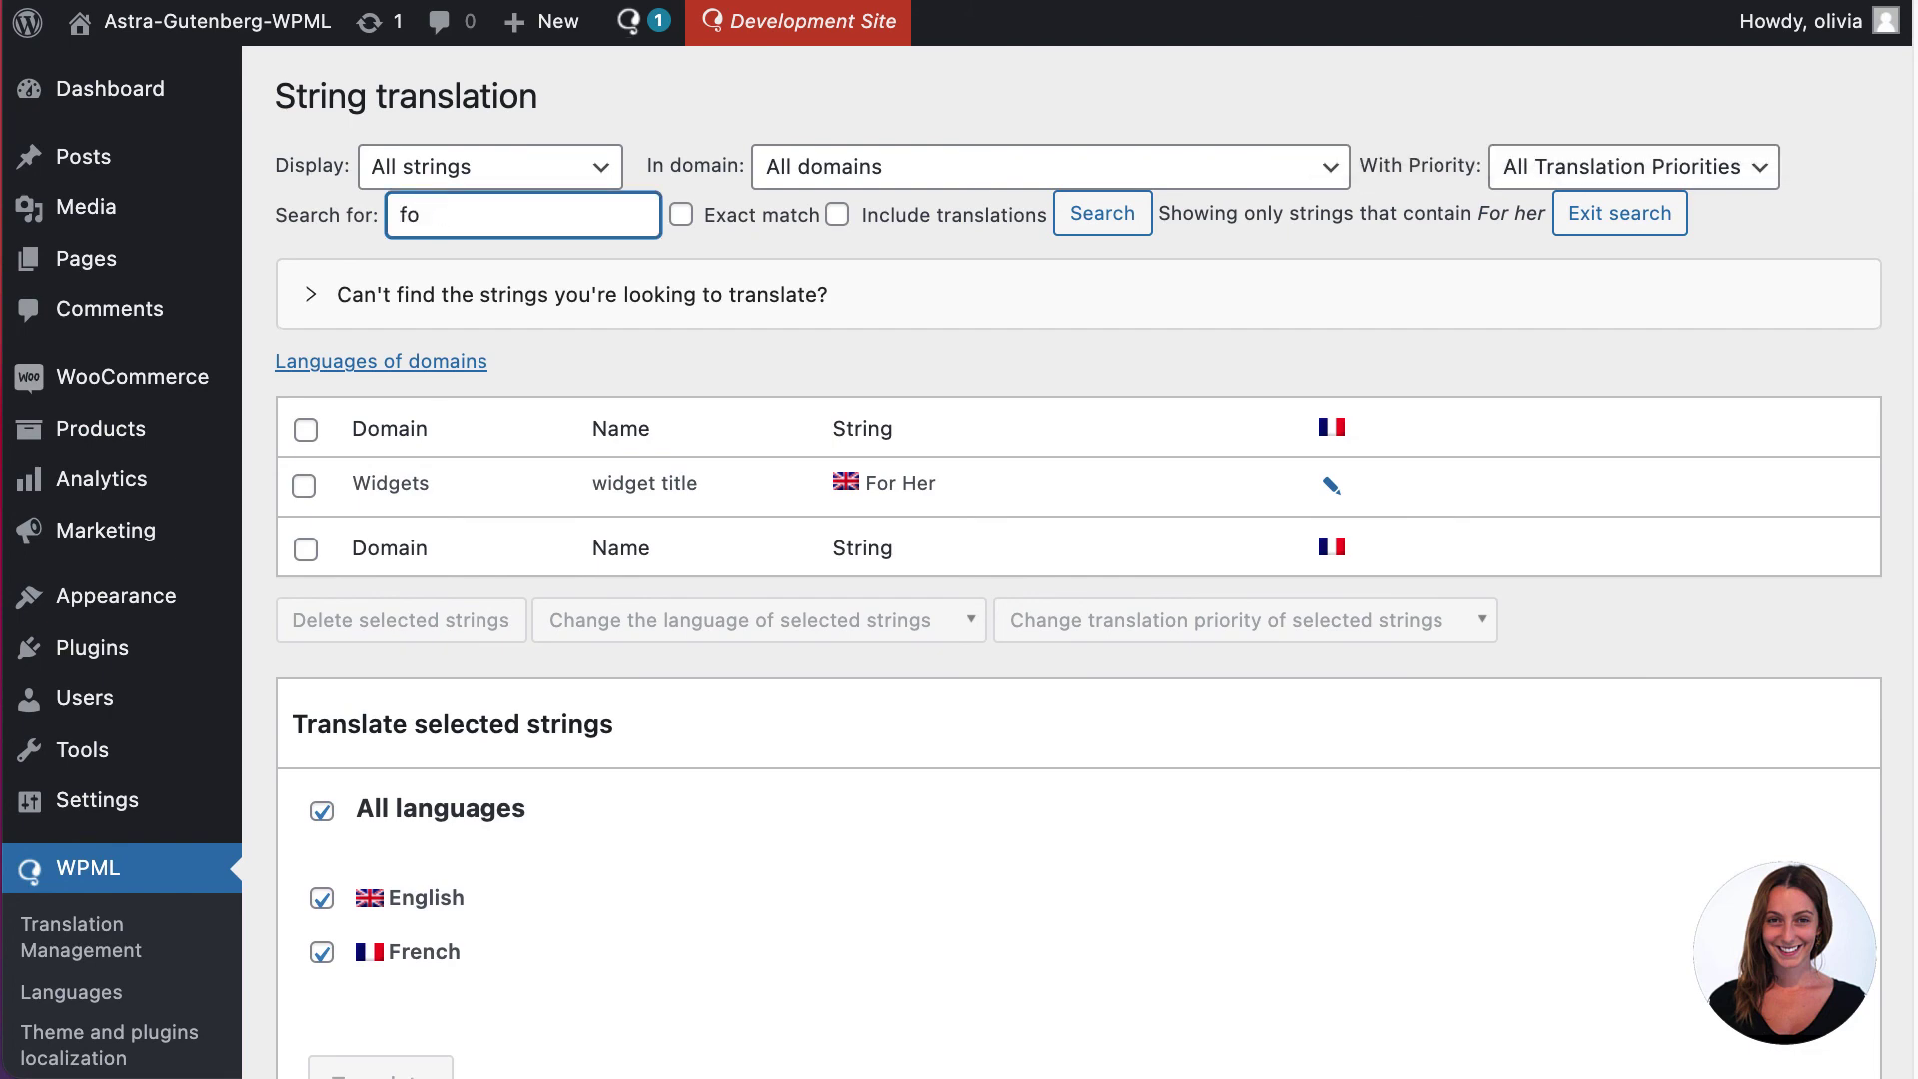
pyautogui.write('r him')
pyautogui.click(1102, 213)
pyautogui.click(1331, 484)
pyautogui.press('Return')
# Translate 'Quick links' as 'Liens rapid' and 'DNK on Mobile' as 'DNK sur mobile'
pyautogui.tripleClick(522, 214)
pyautogui.write('Quick links')
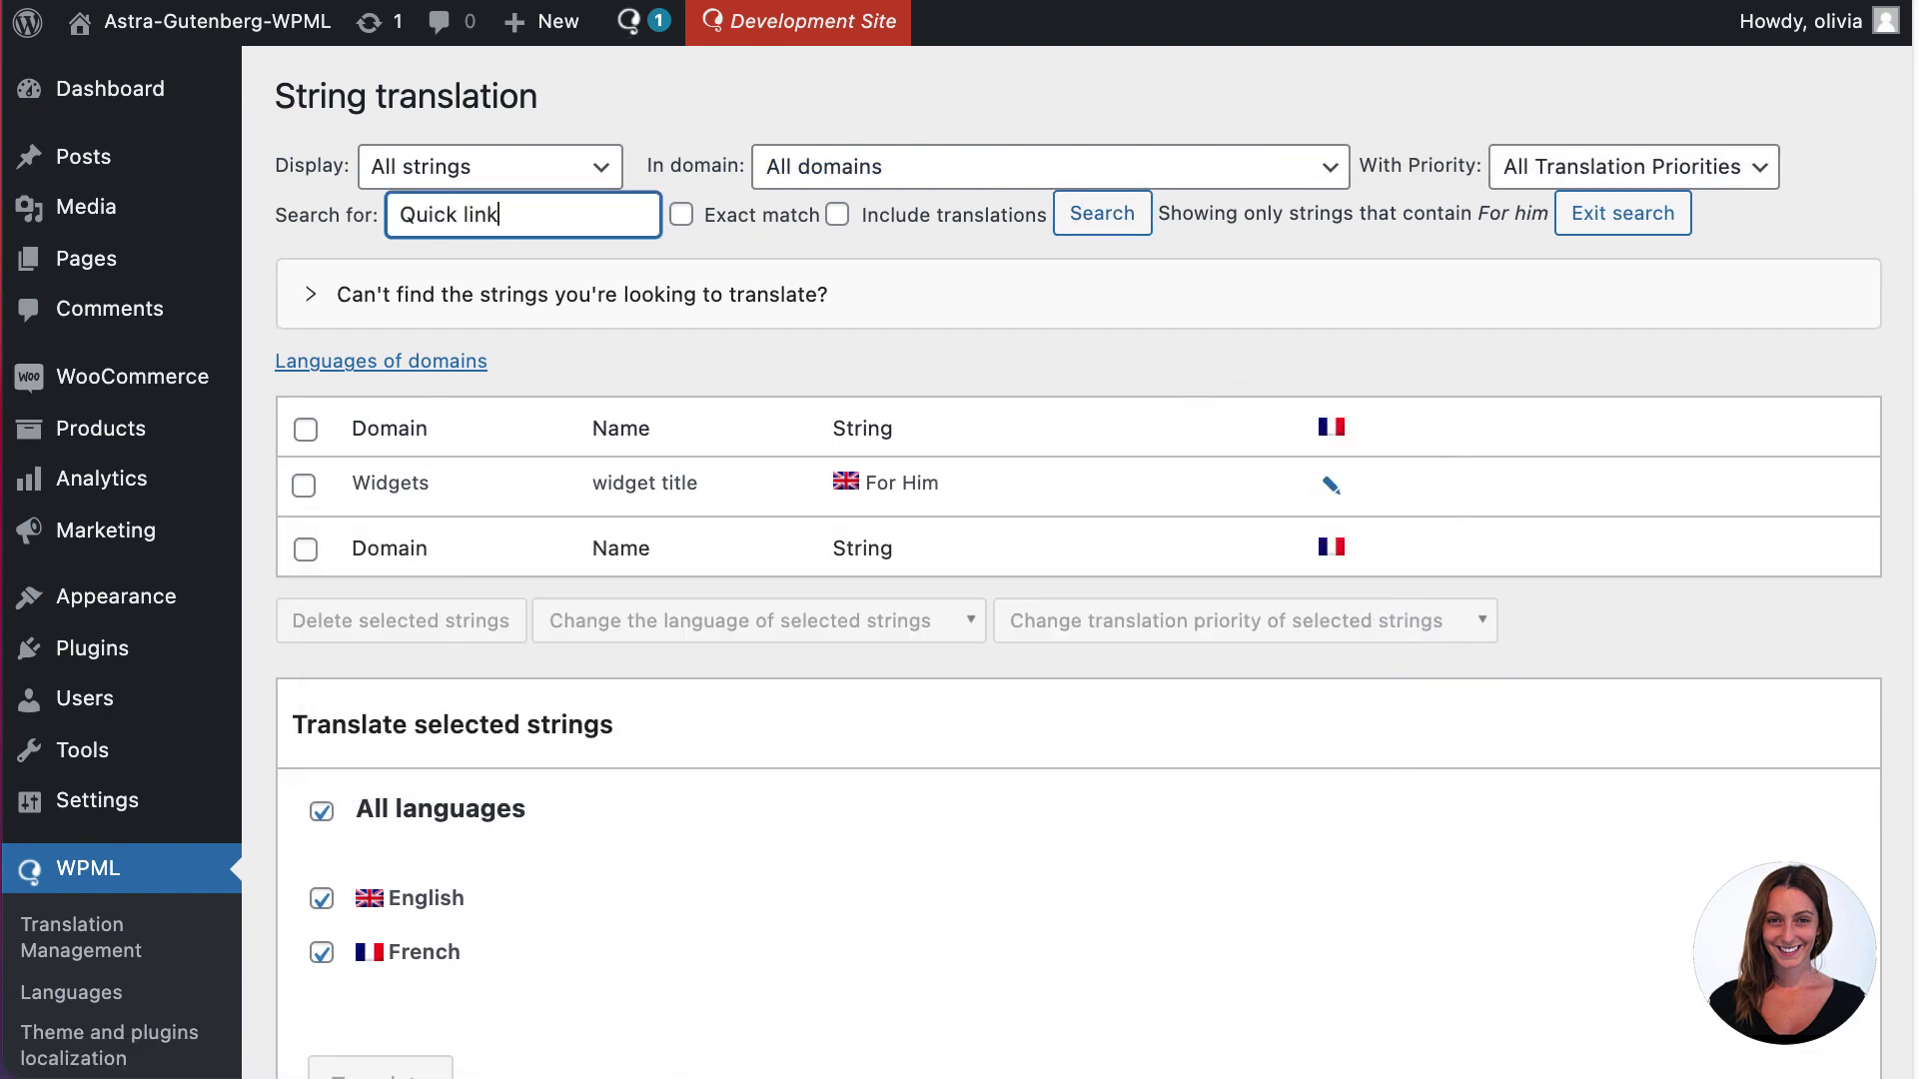
pyautogui.press('Return')
pyautogui.click(1331, 486)
pyautogui.write('Liens rapid')
pyautogui.press('Return')
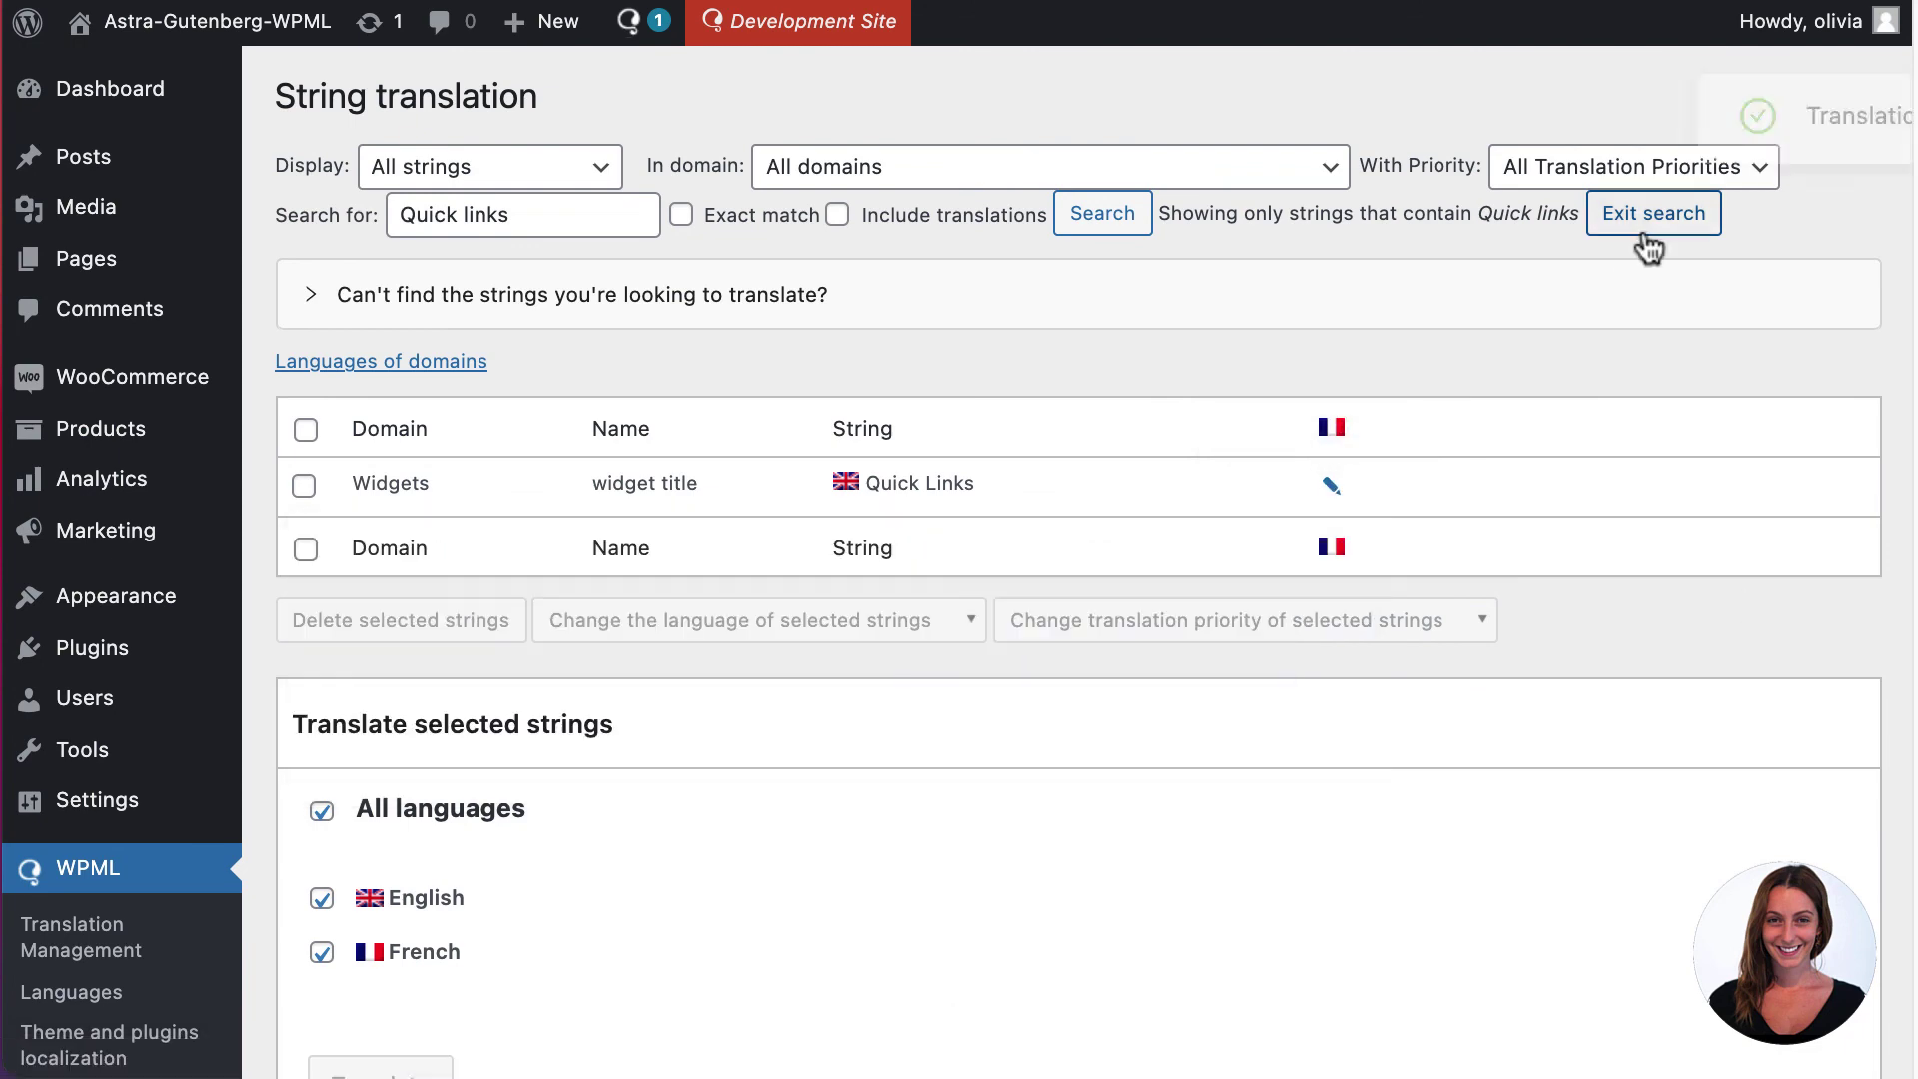
pyautogui.click(1638, 213)
pyautogui.click(1331, 490)
pyautogui.press('Return')
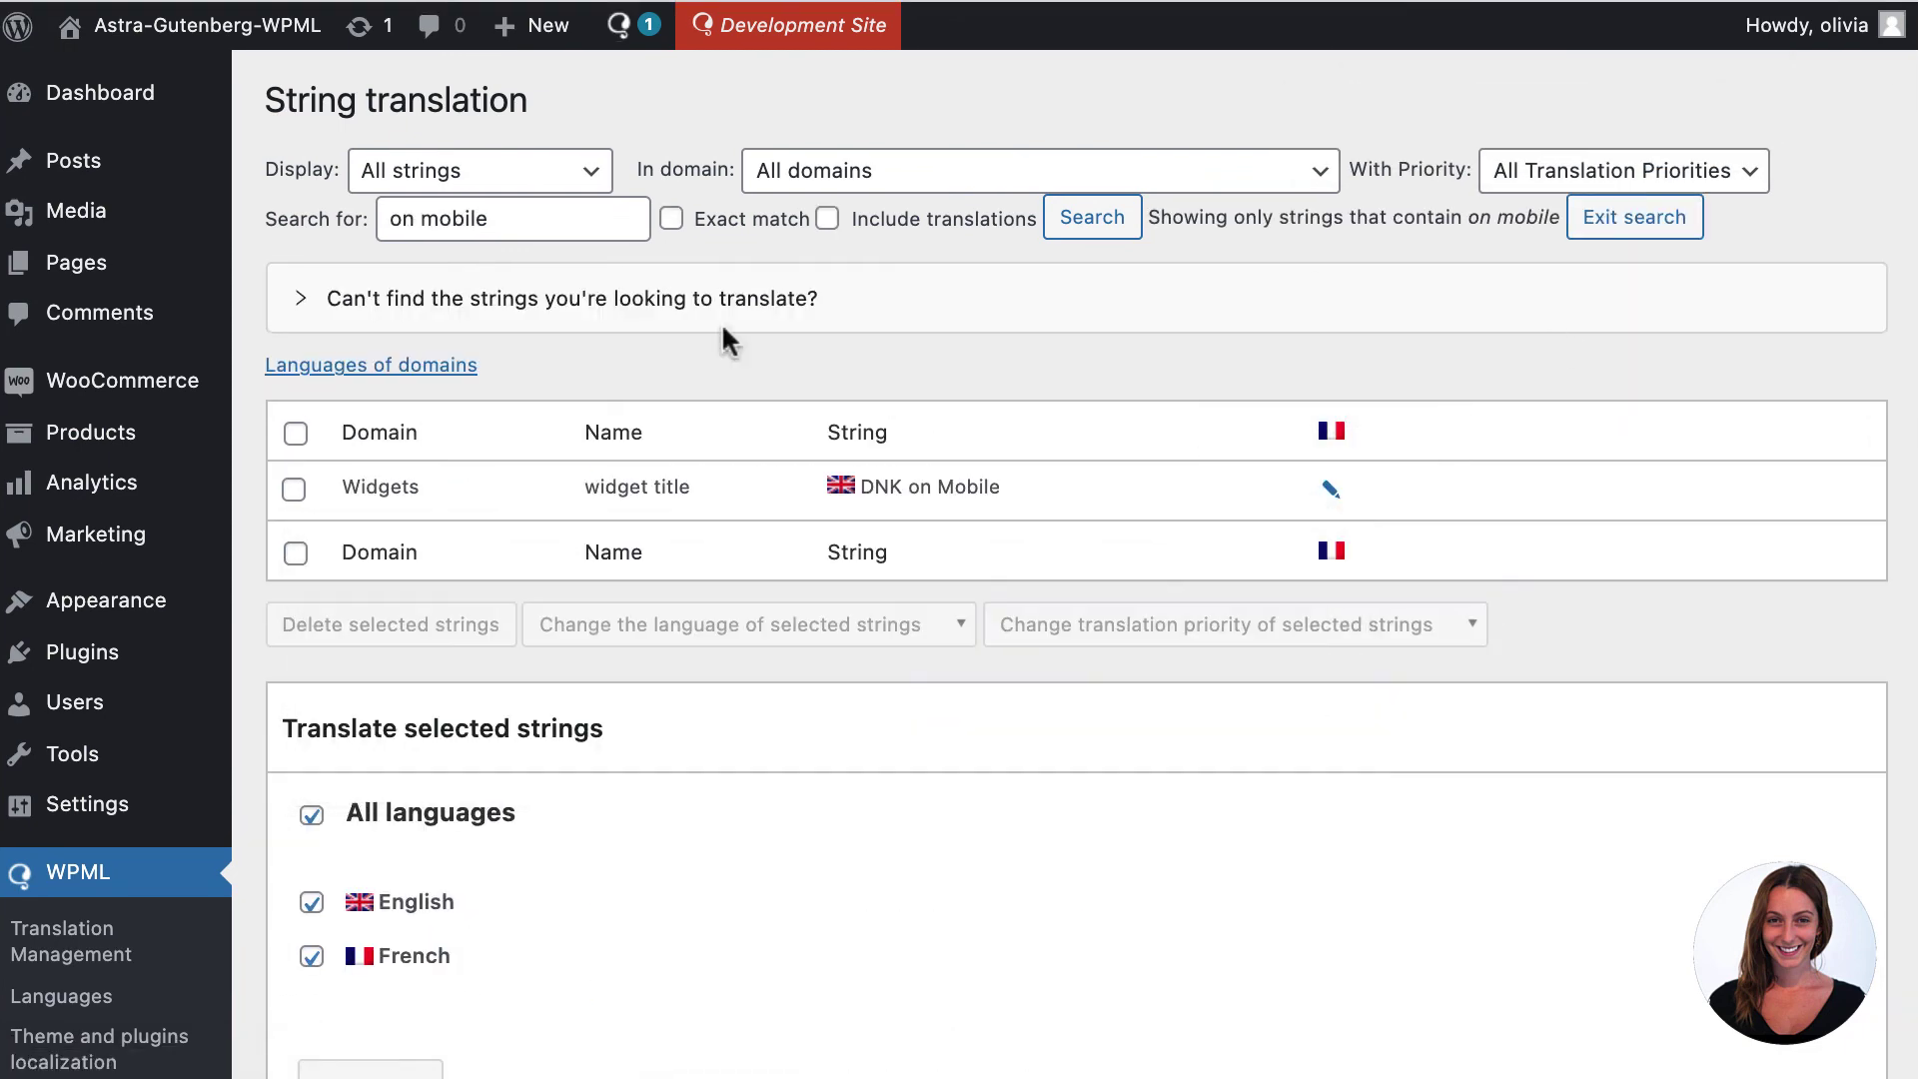
pyautogui.moveTo(121, 381)
pyautogui.click(378, 783)
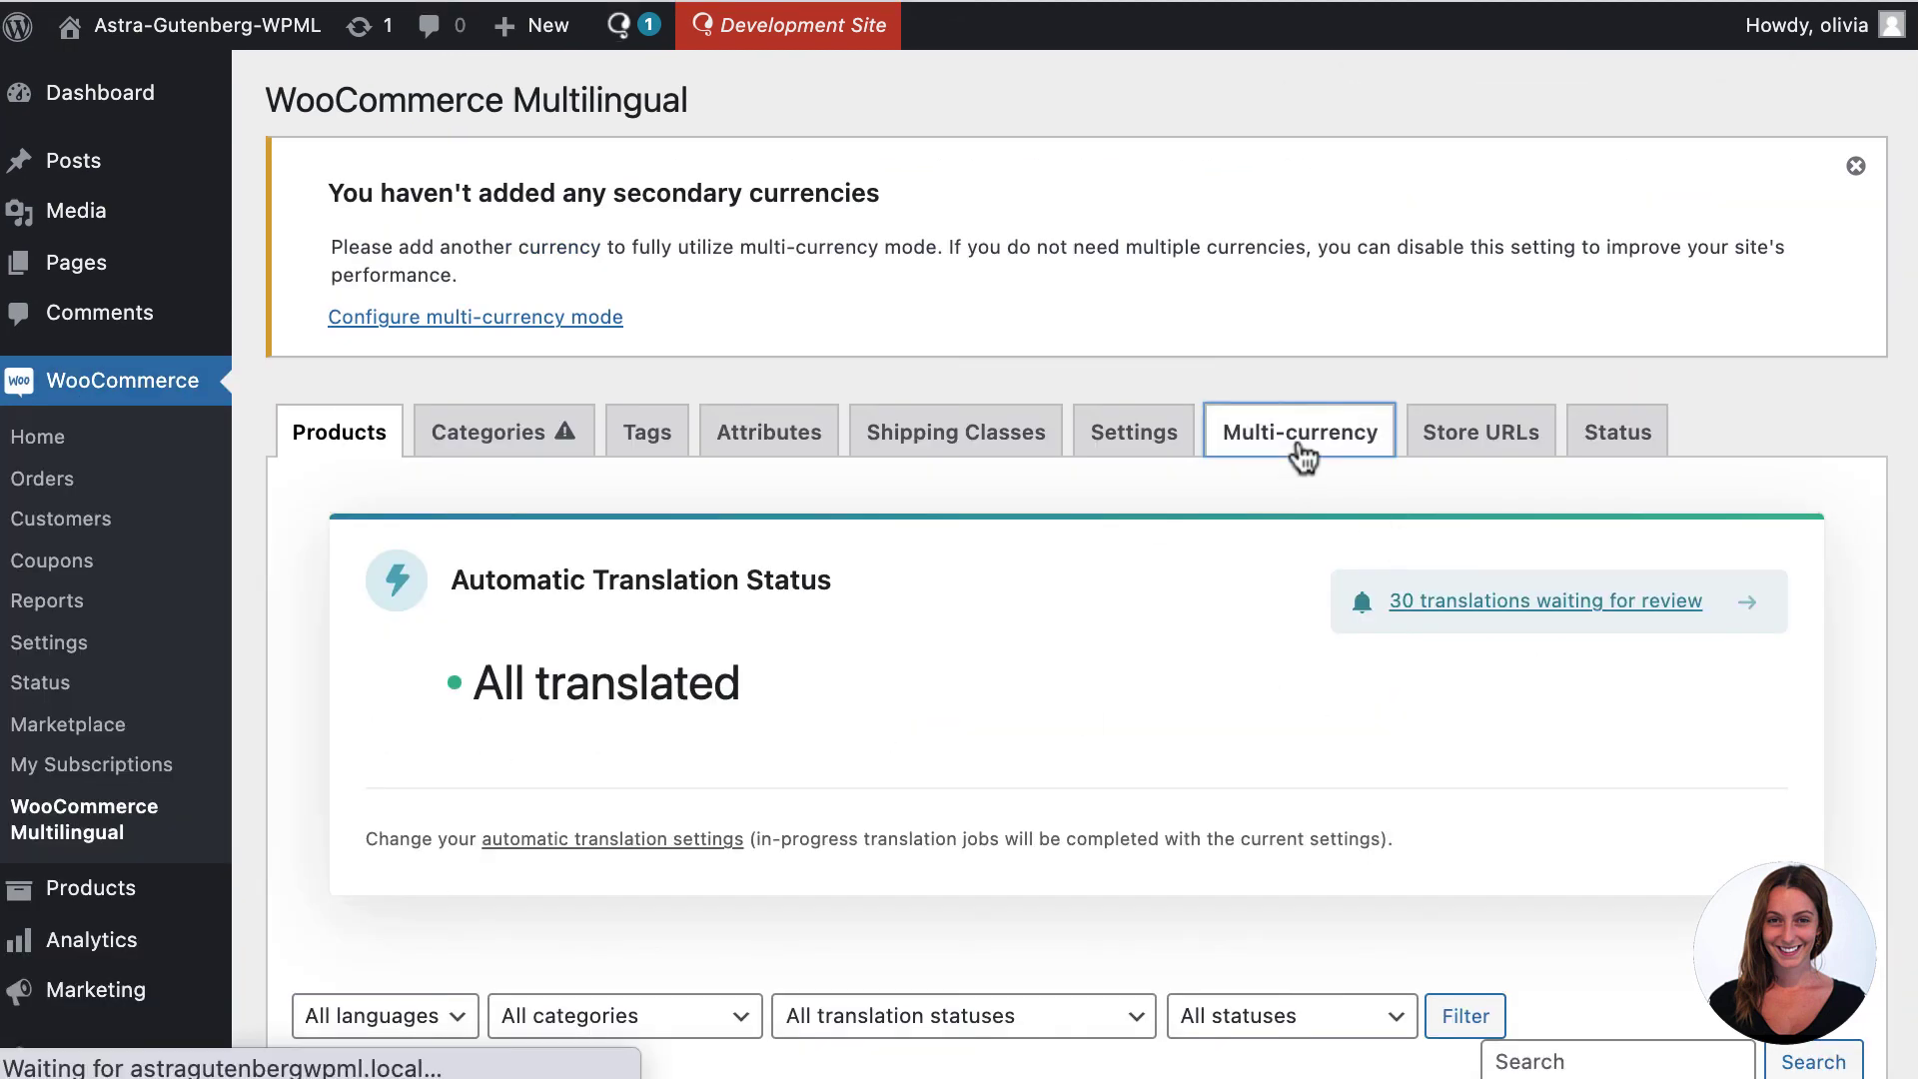
# Add Pound sterling as a currency in the Multi-currency settings
pyautogui.click(1299, 432)
pyautogui.scroll(-3, 1376, 445)
pyautogui.click(1623, 584)
pyautogui.click(1009, 321)
pyautogui.write('pound')
pyautogui.click(963, 508)
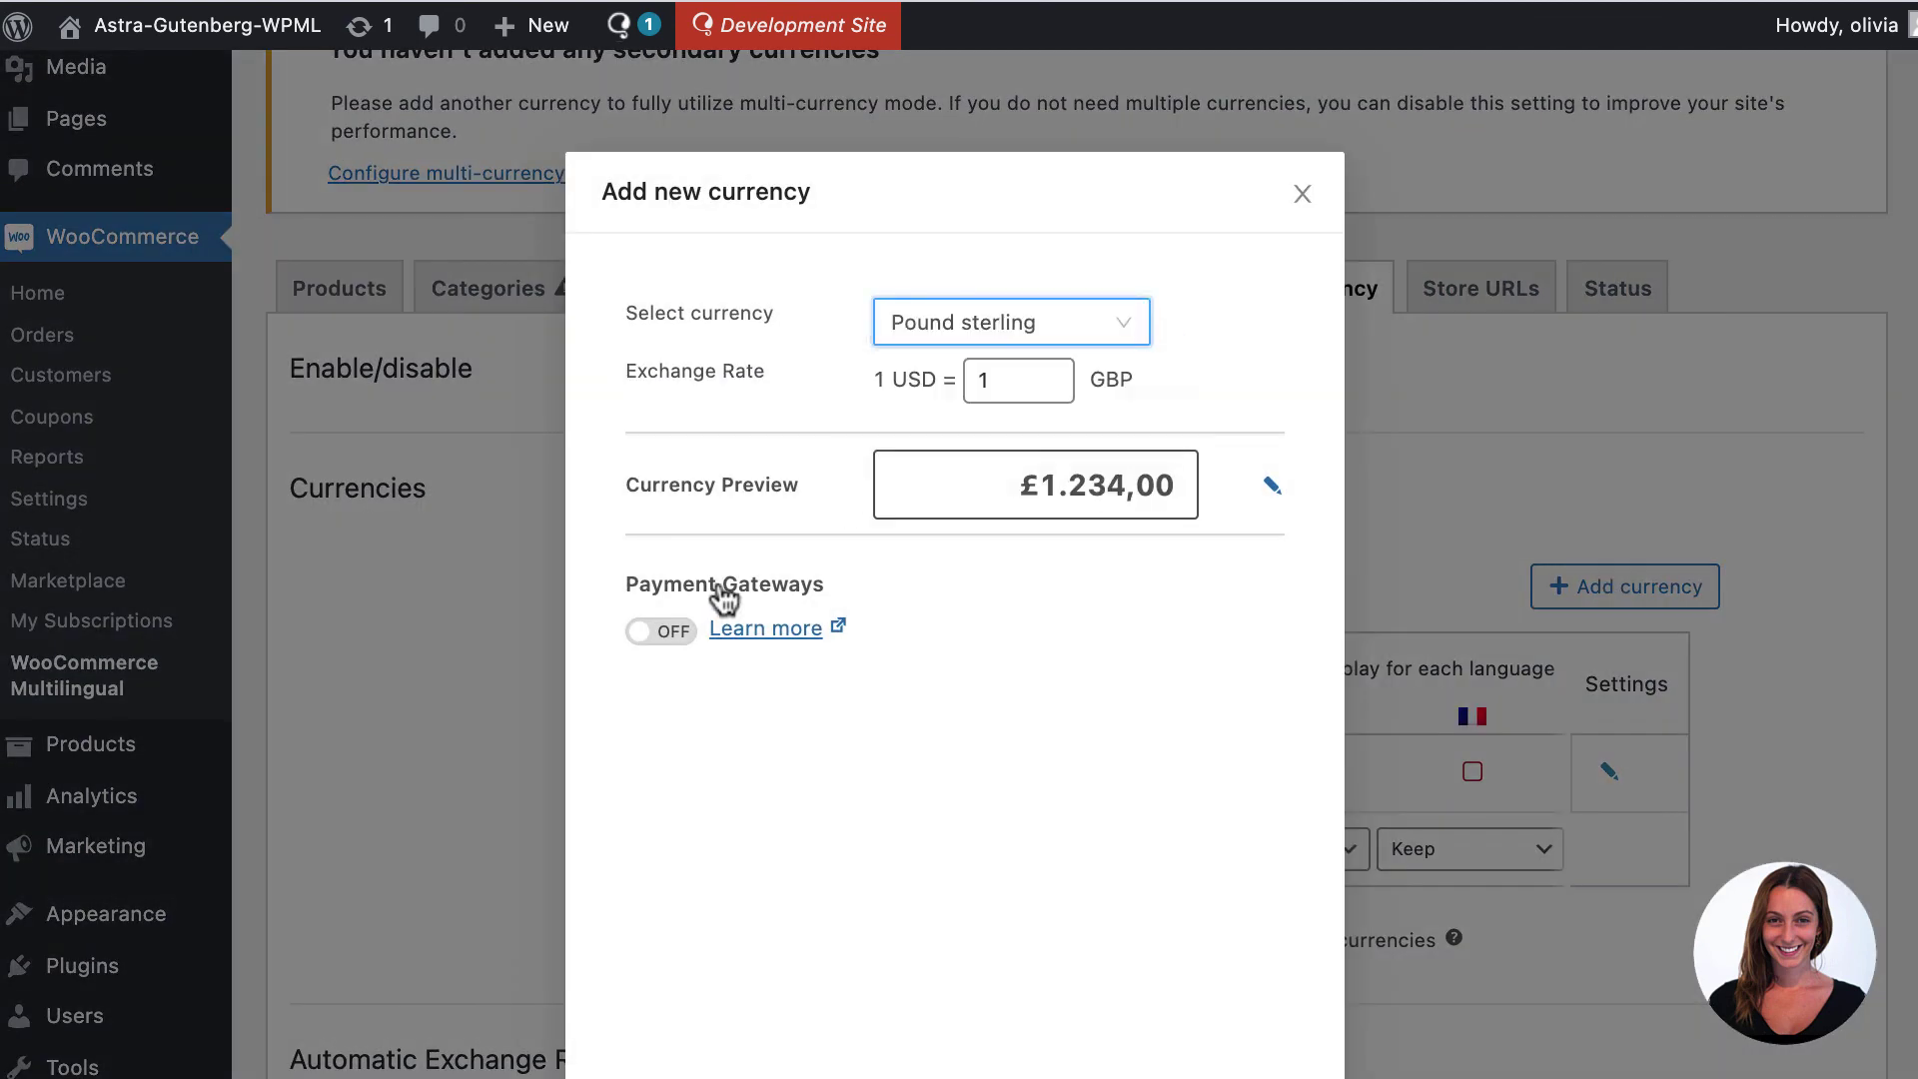
pyautogui.scroll(-3, 719, 599)
pyautogui.click(1276, 1039)
# Add Euro as a second currency
pyautogui.click(1626, 586)
pyautogui.click(1006, 321)
pyautogui.write('euro')
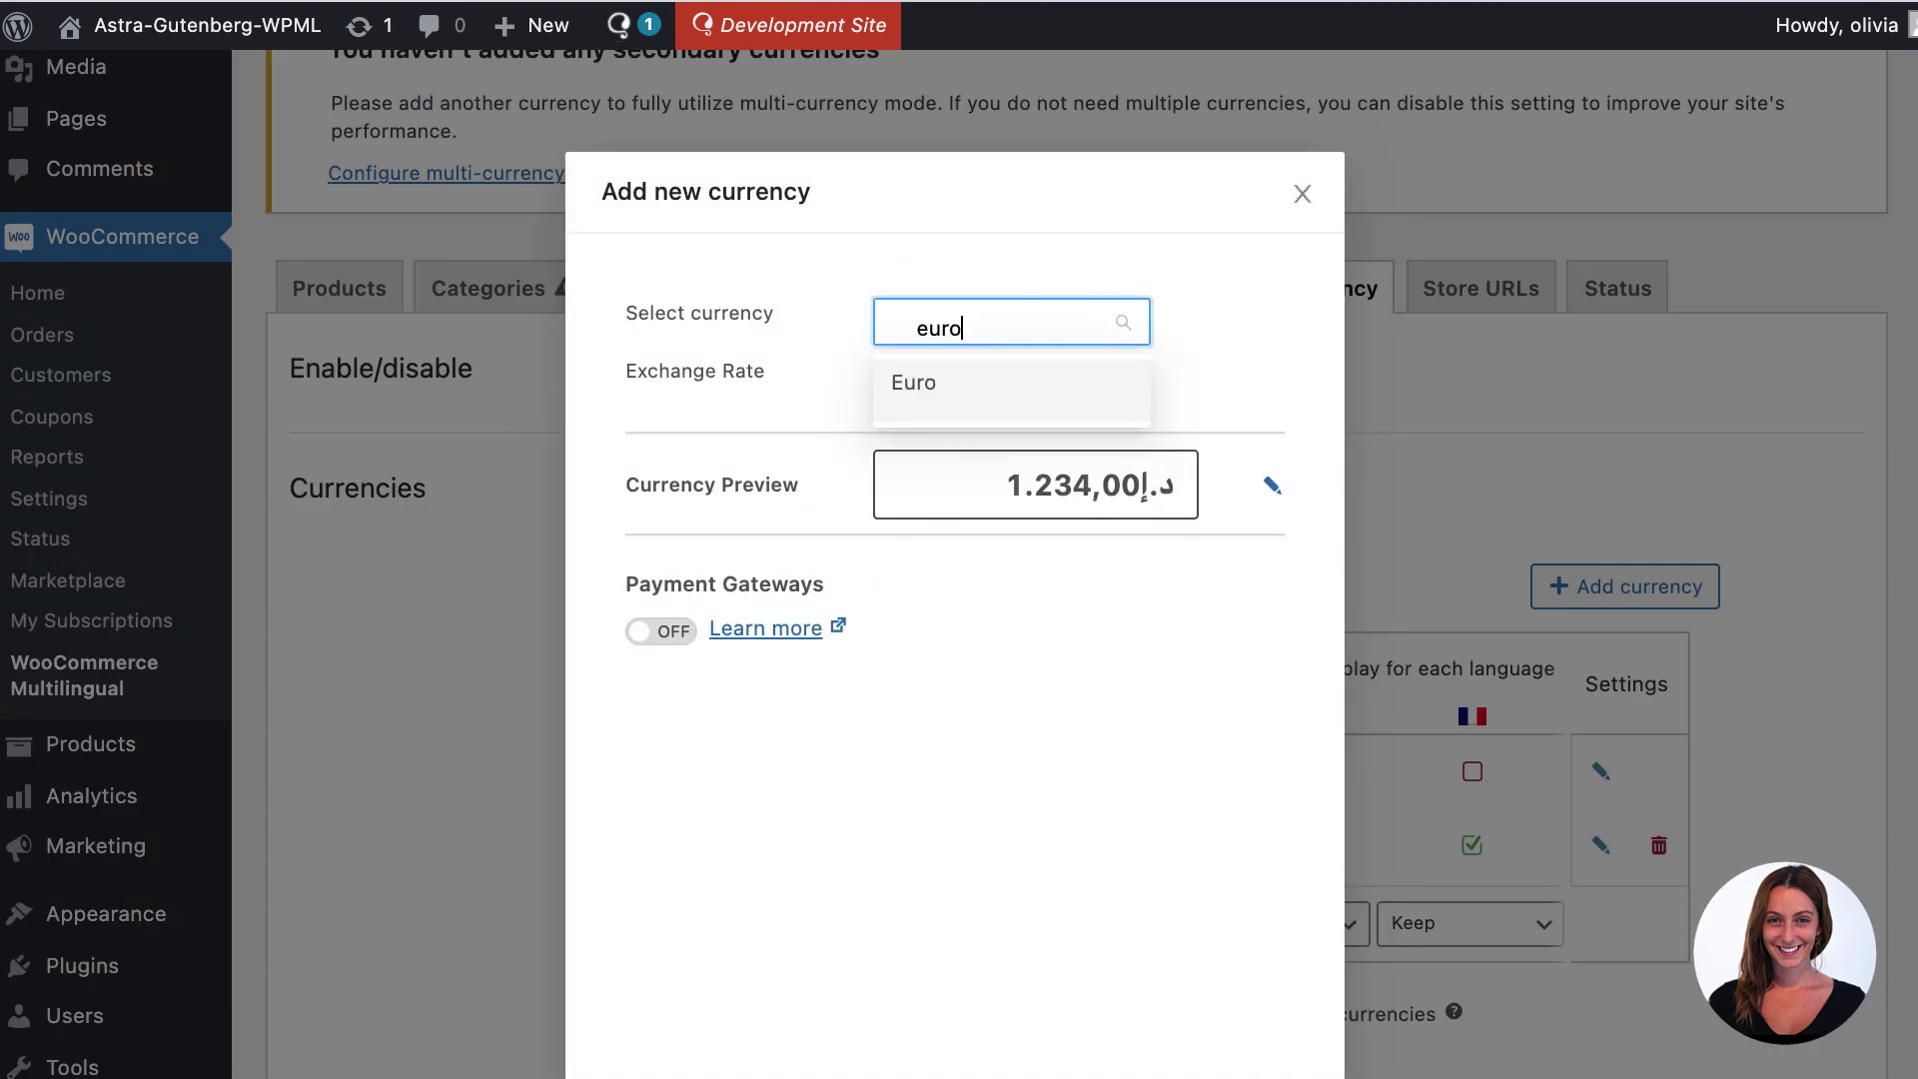
pyautogui.click(959, 382)
pyautogui.scroll(-3, 1267, 912)
pyautogui.click(1275, 1040)
# Limit English to pounds and French to euros by unticking the other currencies
pyautogui.click(1277, 185)
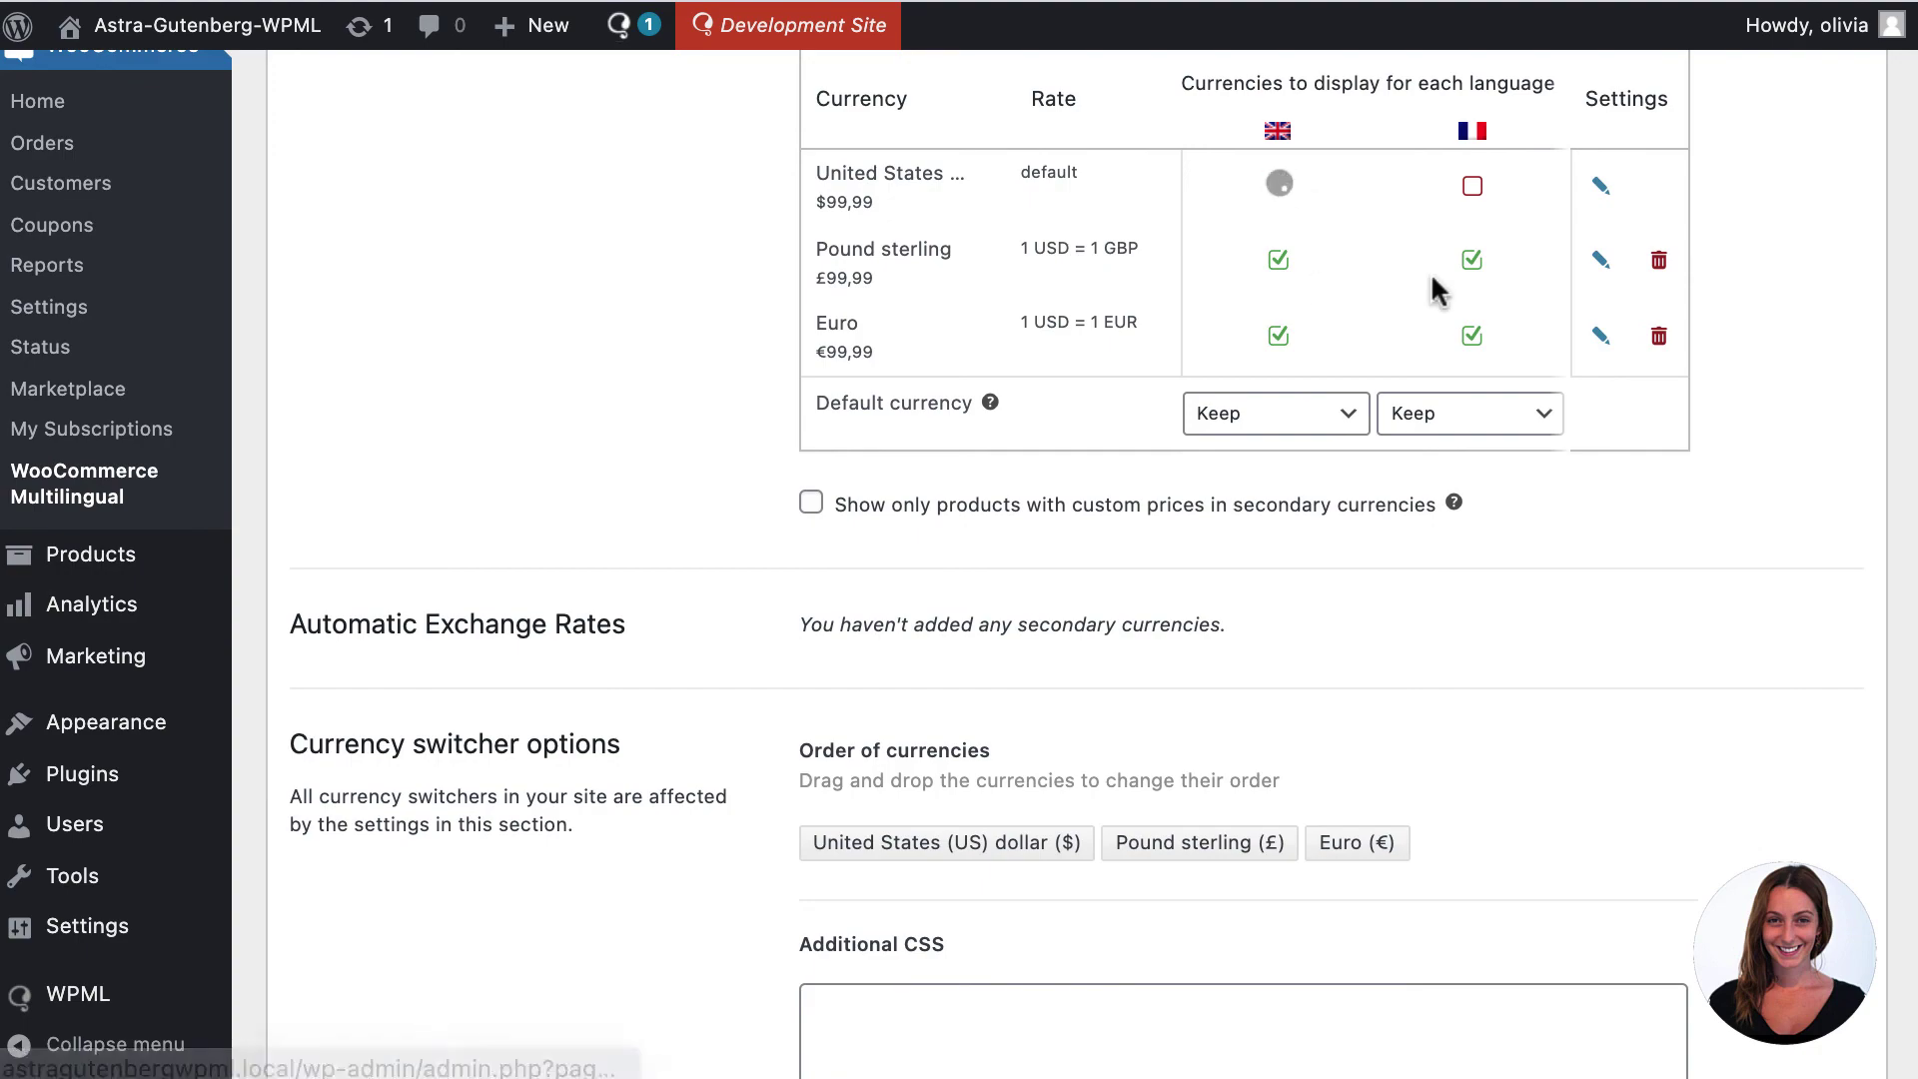
pyautogui.click(1471, 260)
pyautogui.click(1278, 335)
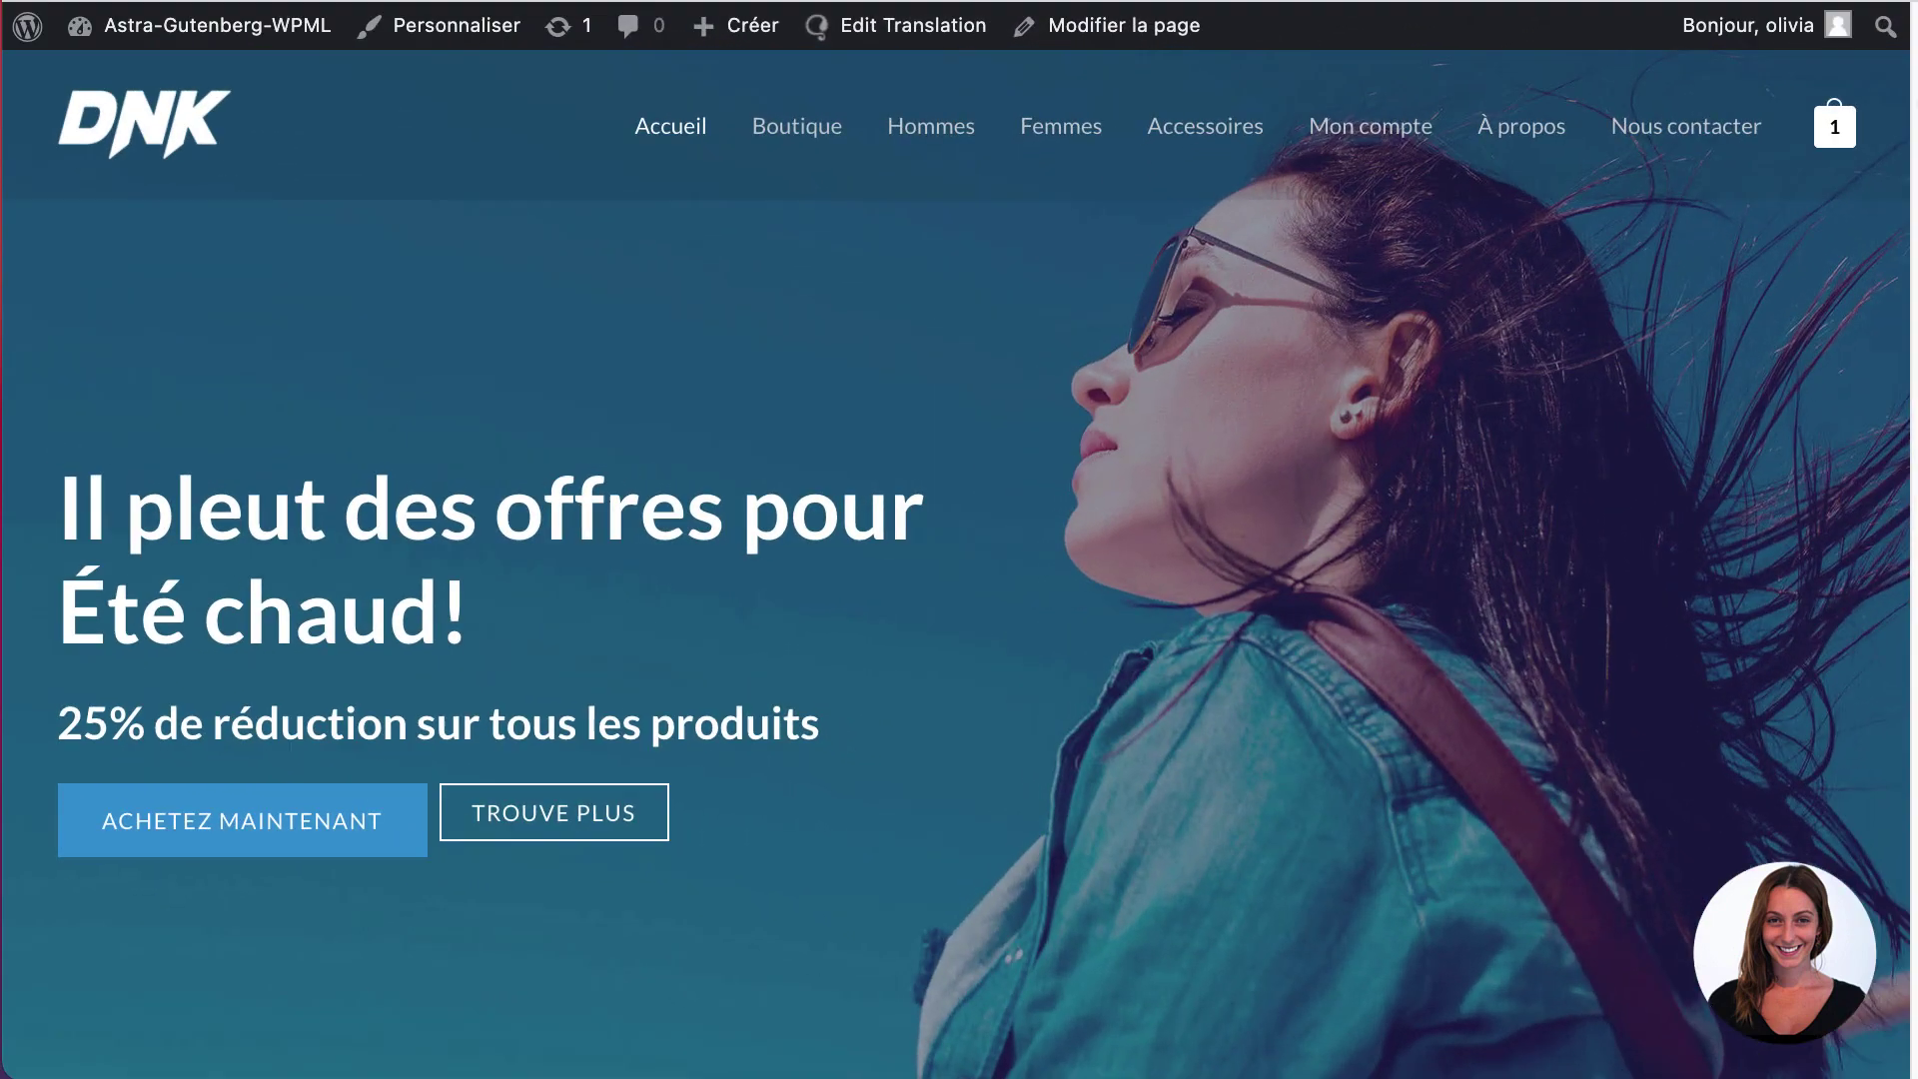
pyautogui.scroll(-1, 959, 599)
pyautogui.scroll(-3, 959, 599)
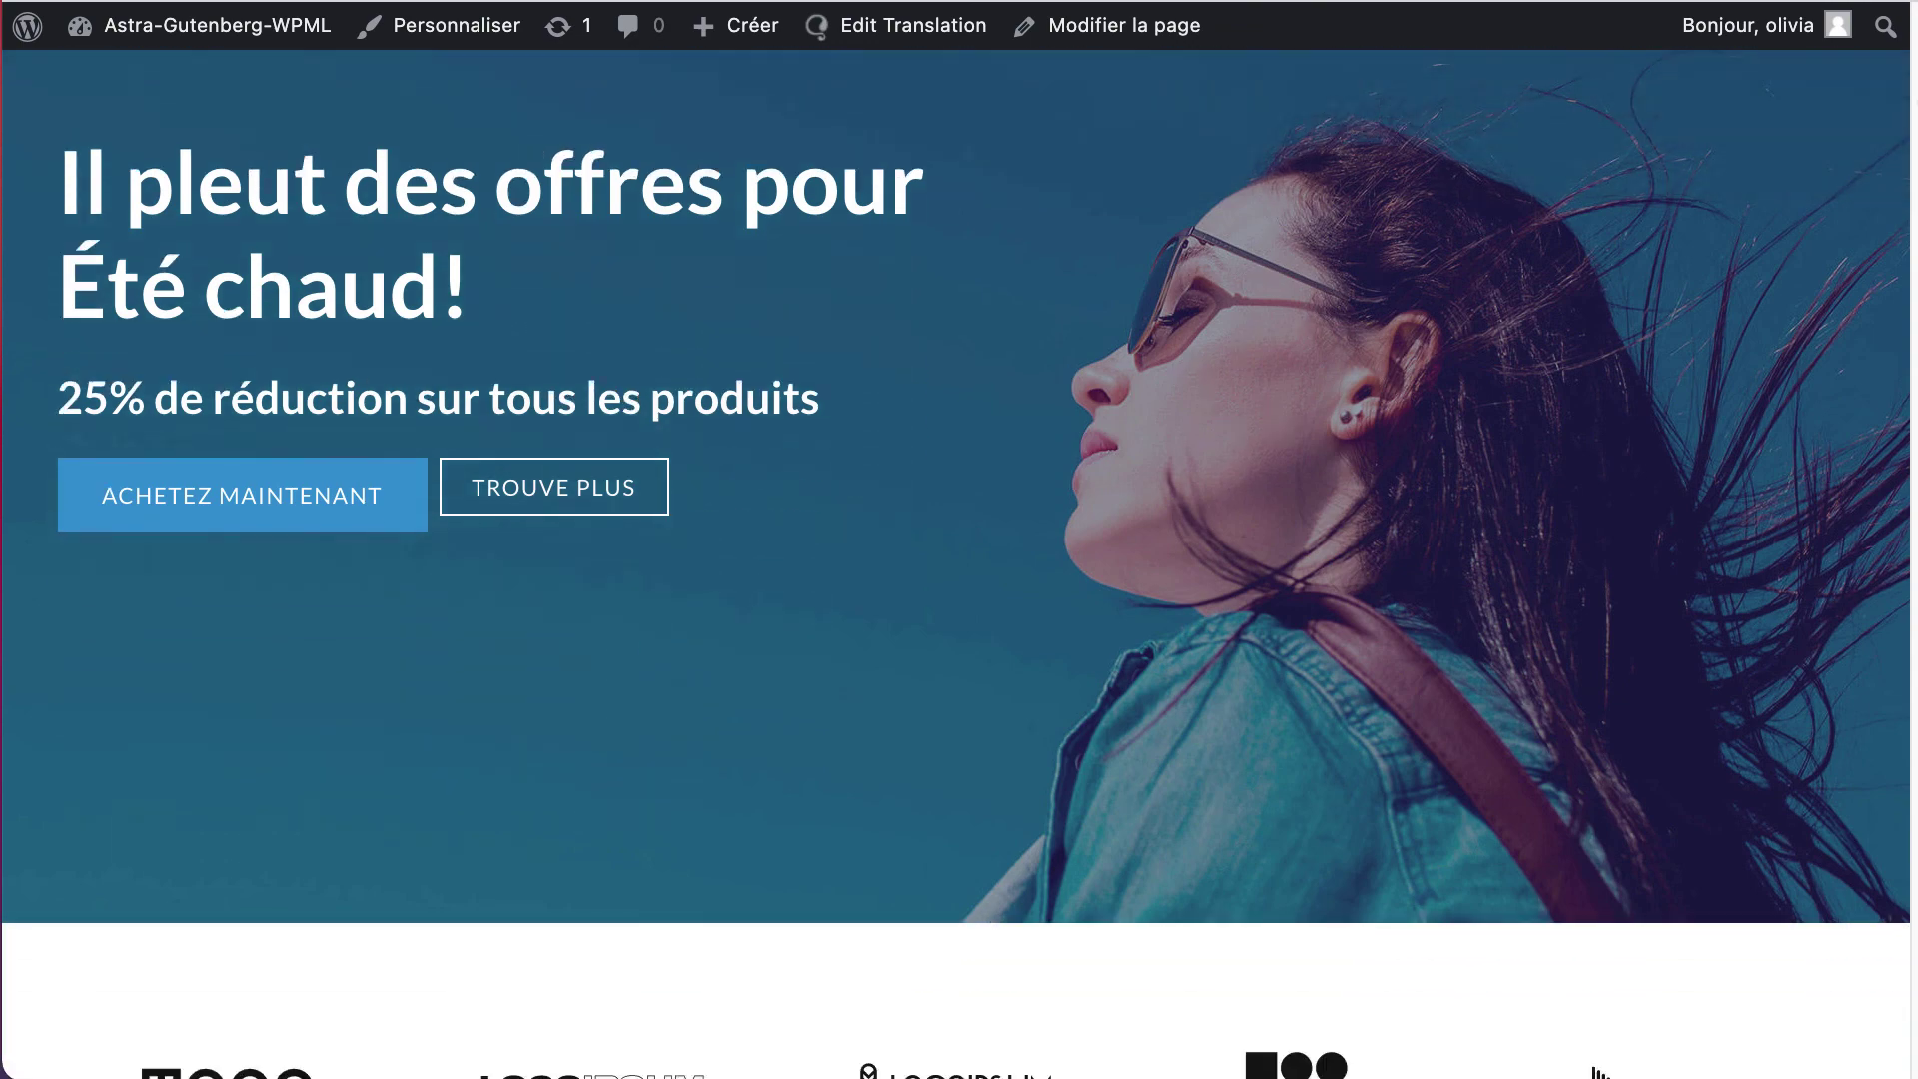
pyautogui.scroll(-5, 959, 599)
pyautogui.scroll(-4, 959, 600)
pyautogui.scroll(-5, 959, 599)
pyautogui.scroll(-5, 959, 599)
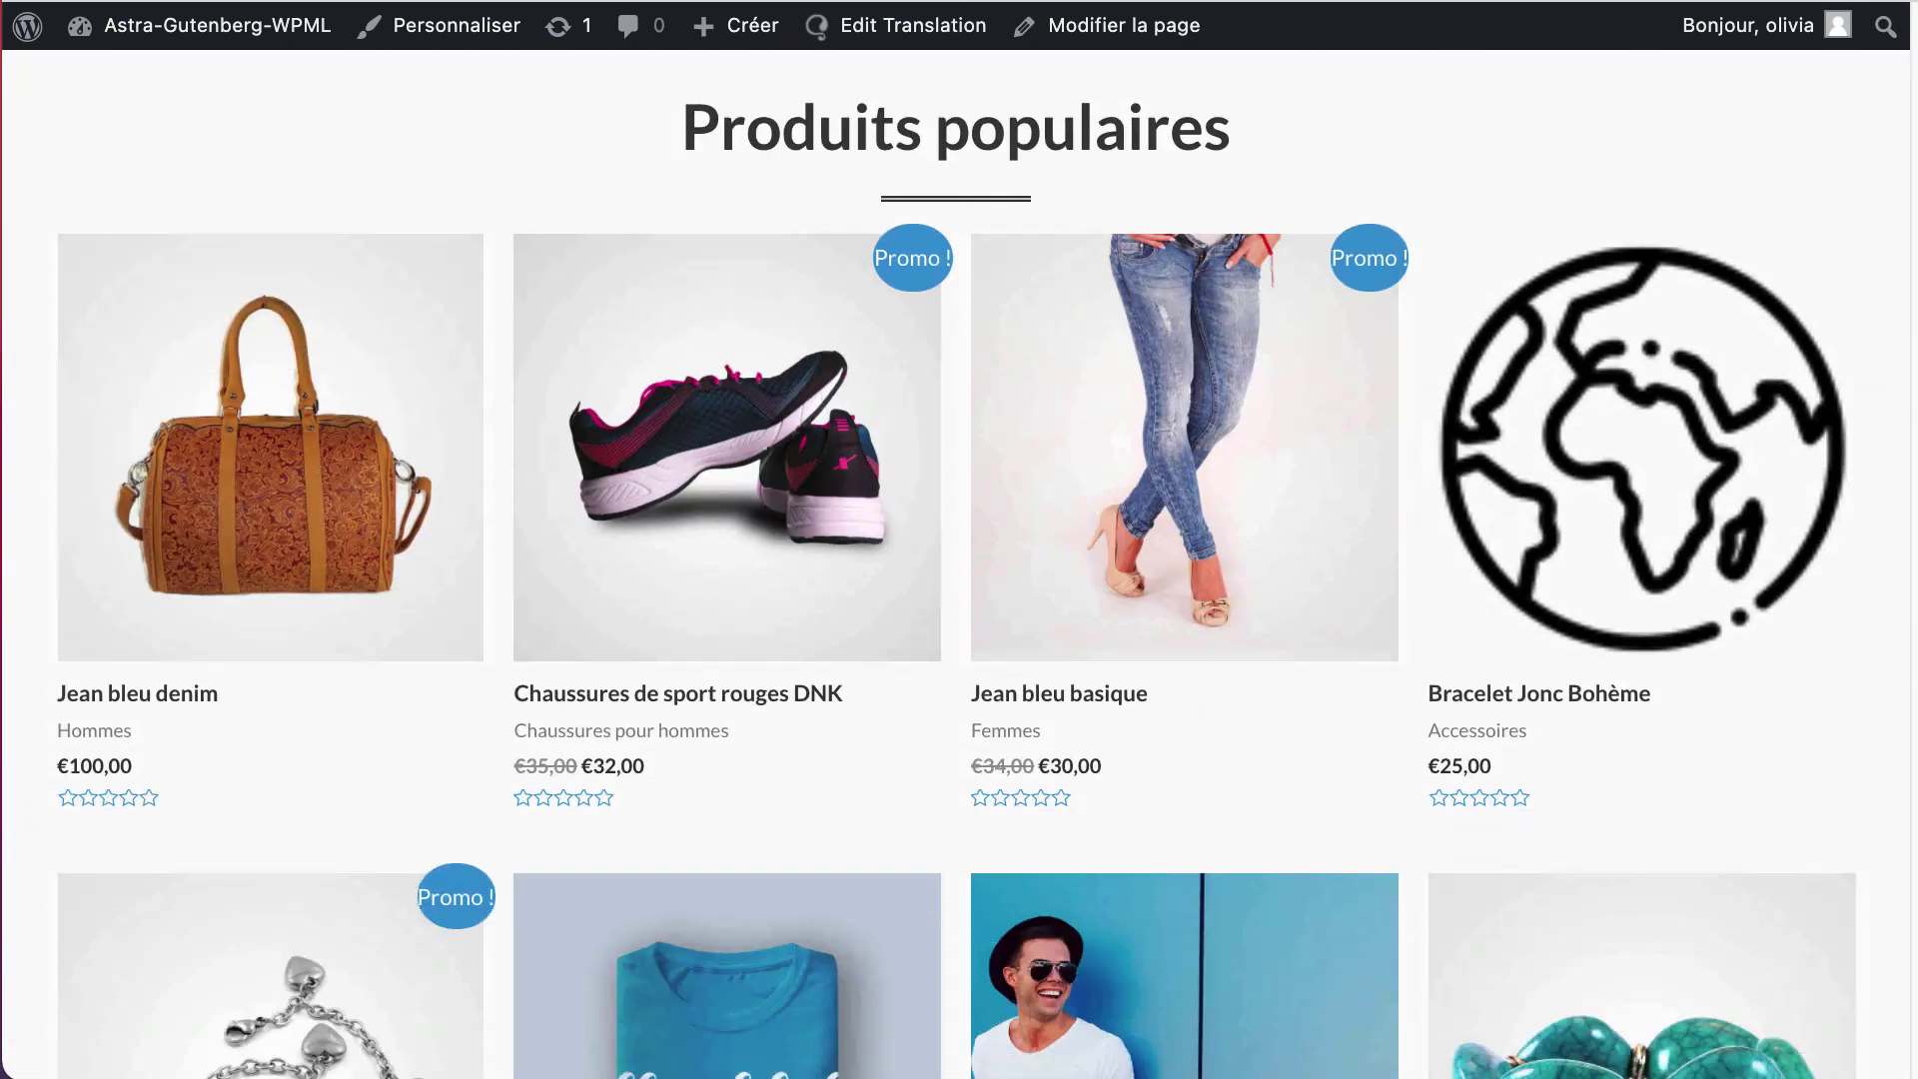
pyautogui.scroll(-5, 959, 600)
pyautogui.scroll(-5, 959, 599)
pyautogui.scroll(-5, 959, 600)
pyautogui.scroll(-5, 959, 599)
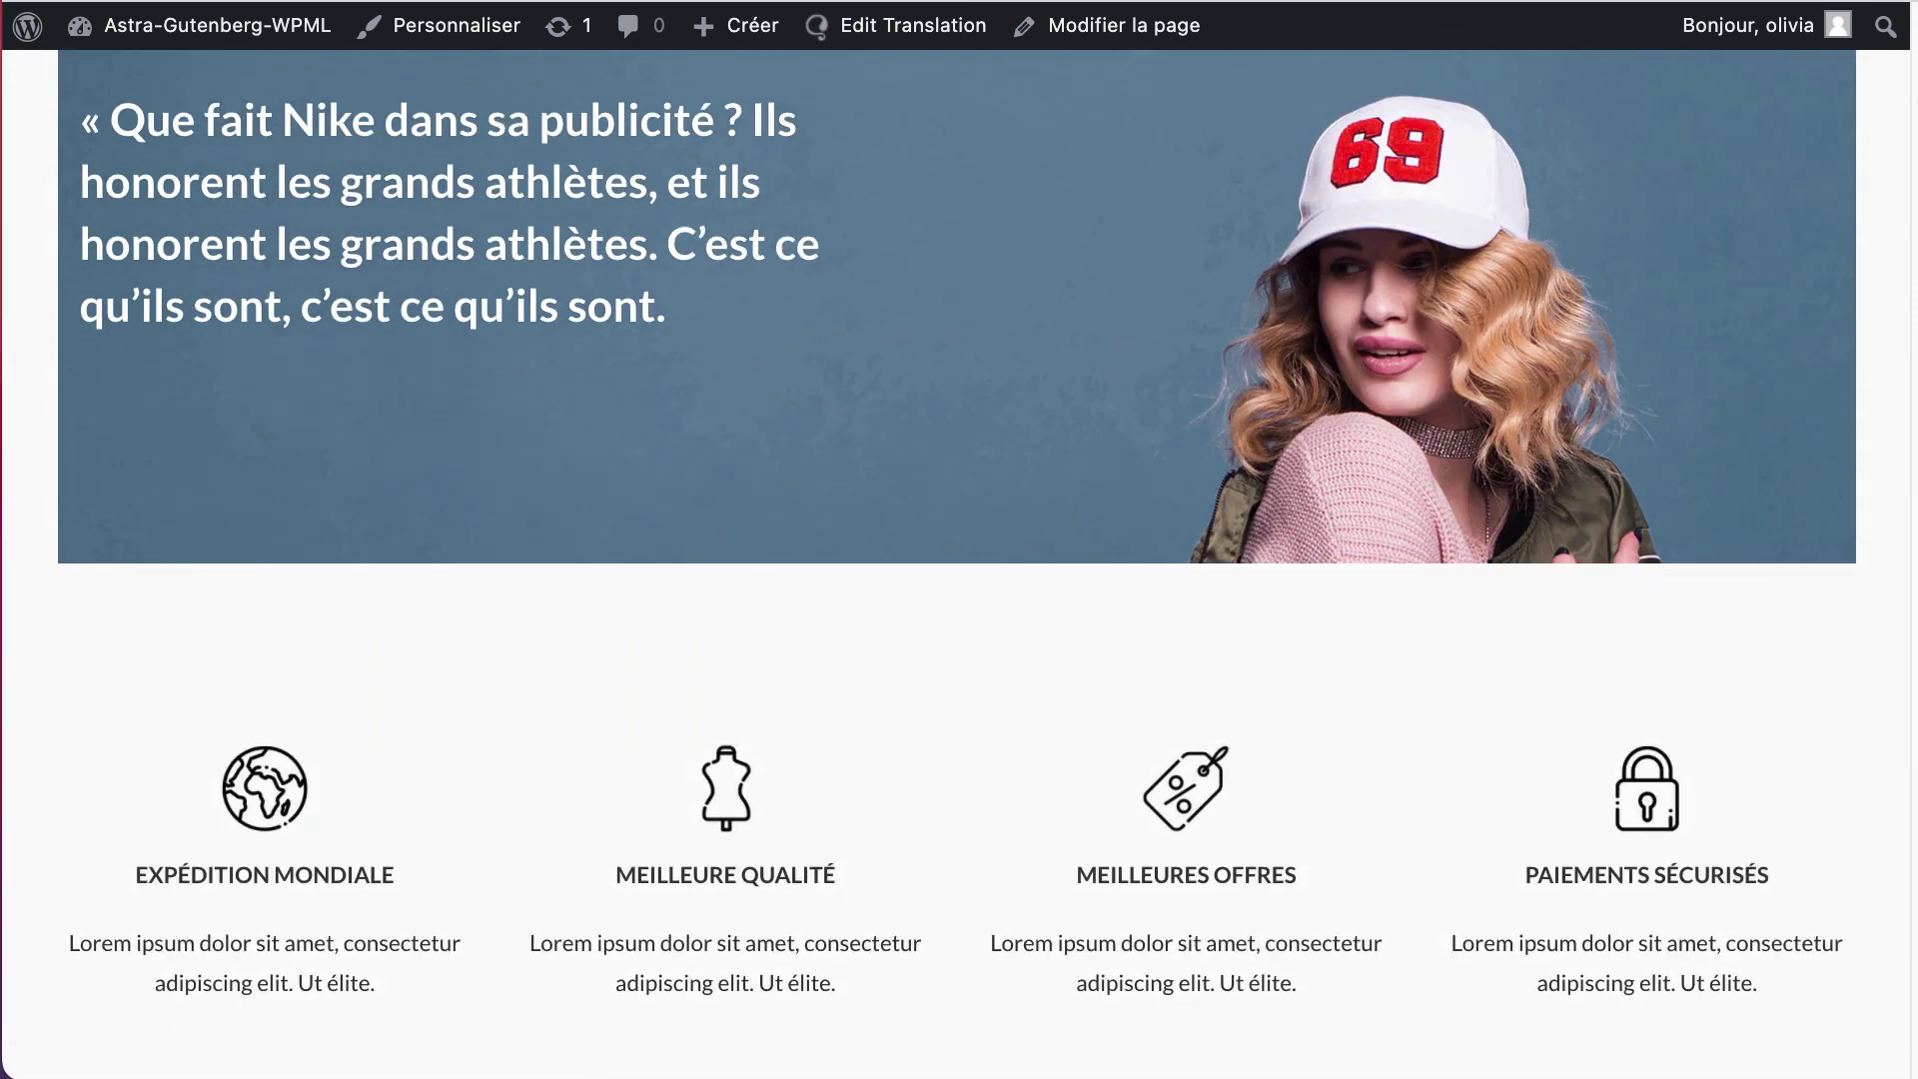